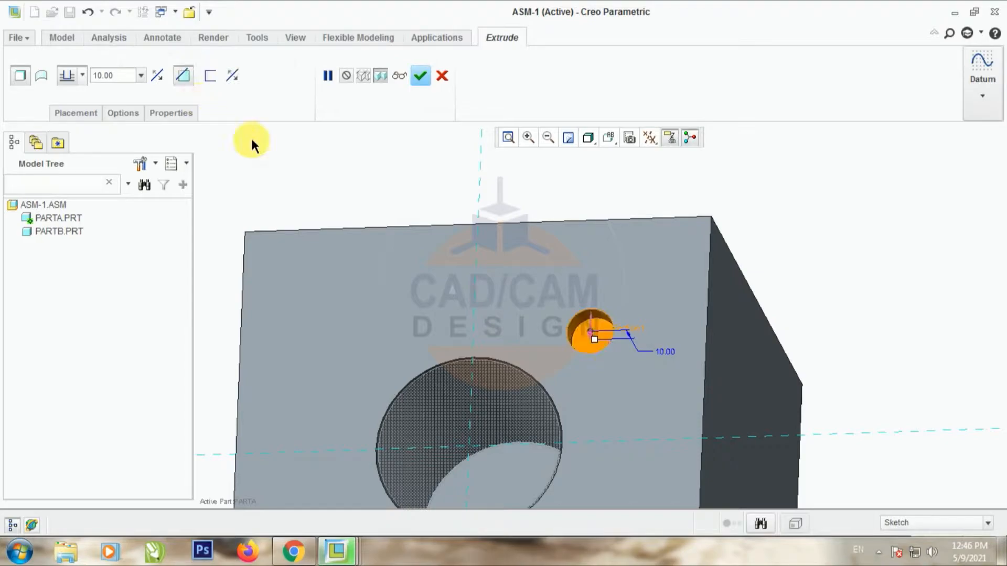
- Complete the 10 mm deep circular extruded cut beside the large hole in PARTA
left_click(426, 85)
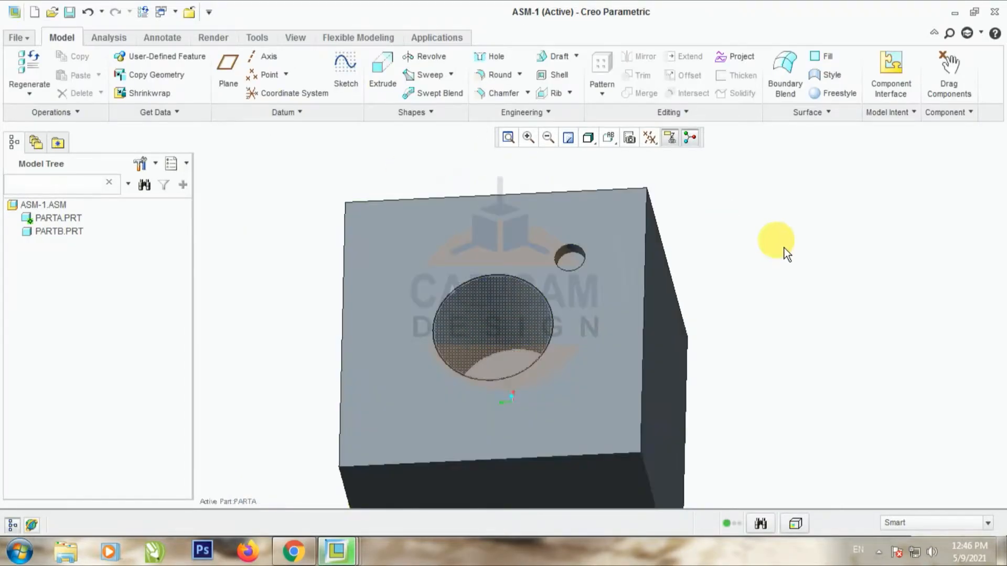
middle_click_drag(712, 260, 669, 244)
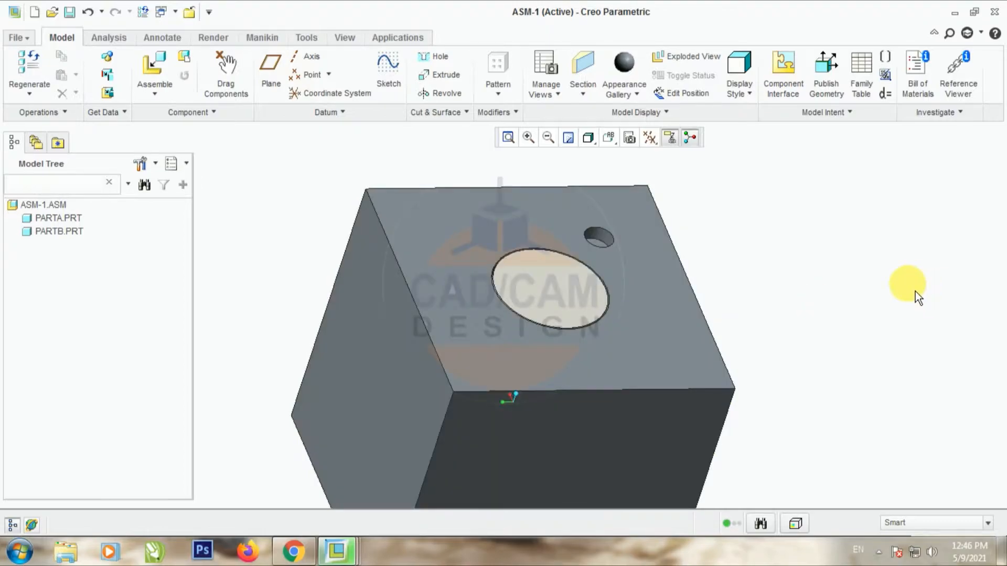
- Open the cylindrical PARTB from the assembly in its own window and examine it from another angle
left_click(559, 286)
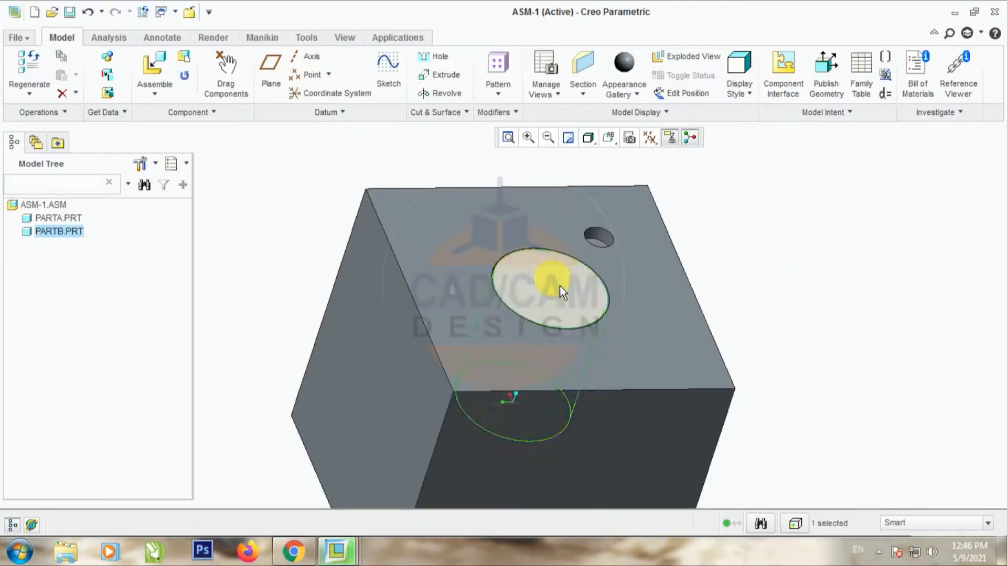
right_click(559, 286)
left_click(609, 96)
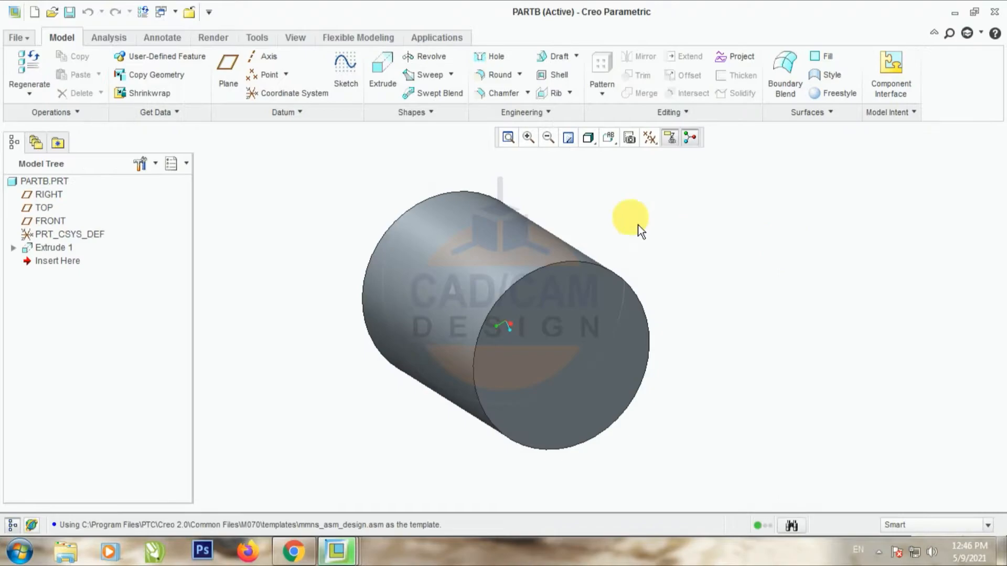
mouse_move(642, 231)
middle_mouse_down()
mouse_move(697, 338)
mouse_move(596, 341)
mouse_move(608, 388)
middle_mouse_up()
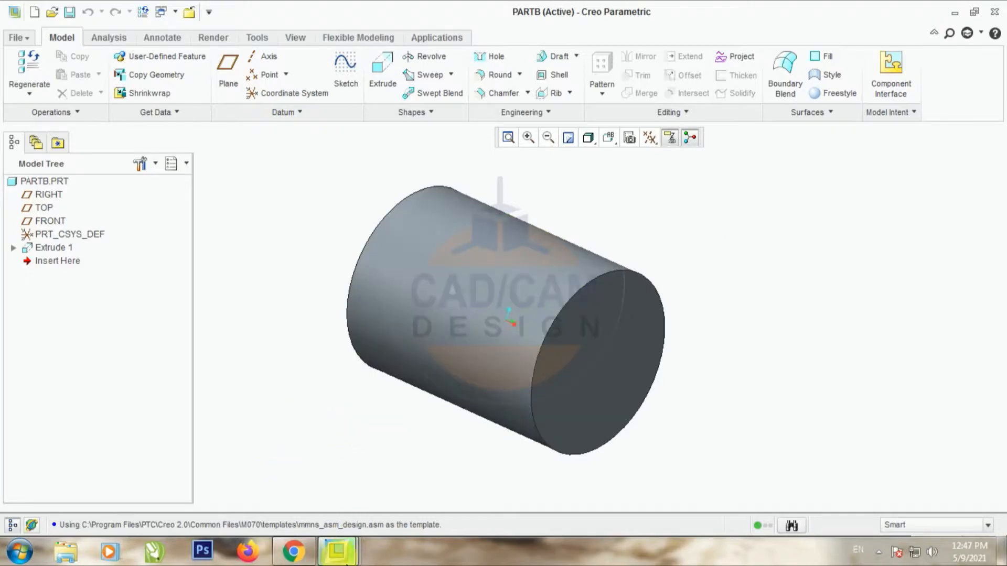
- Return to the ASM-1 assembly window, activate it and save the assembly in the PART11 folder
mouse_move(336, 550)
left_click(474, 456)
key("ctrl+a")
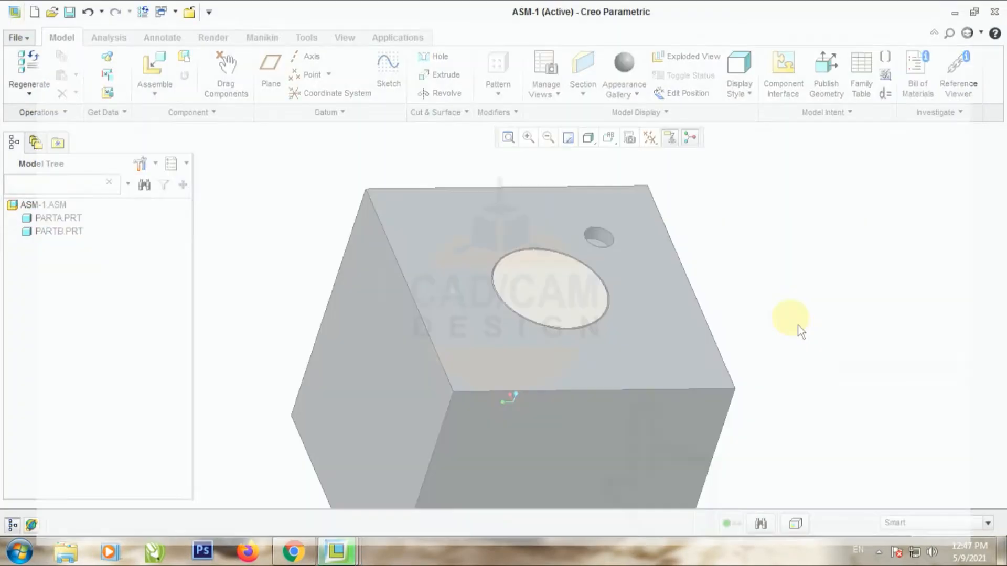
left_click(508, 137)
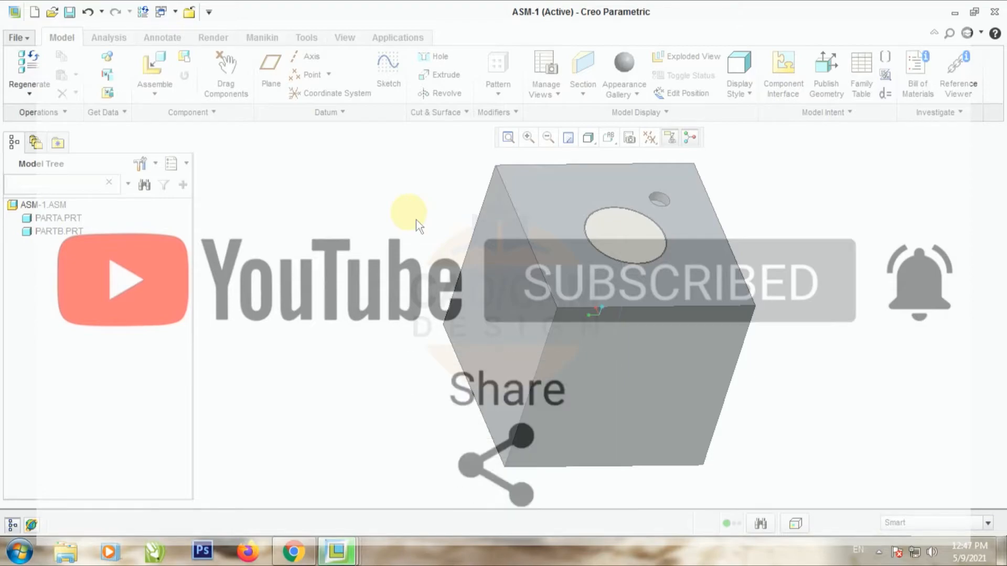
left_click(69, 11)
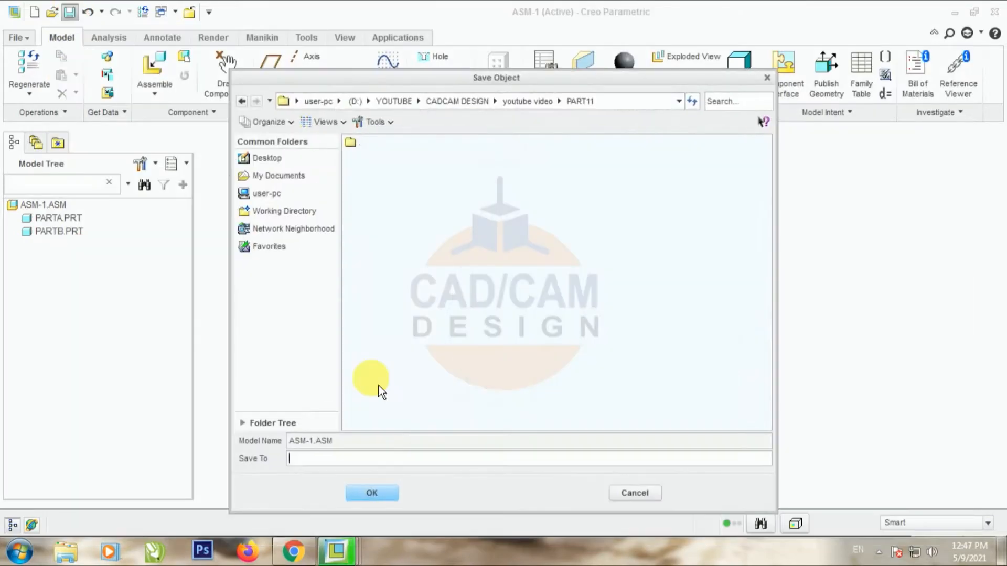
left_click(368, 491)
left_click(277, 557)
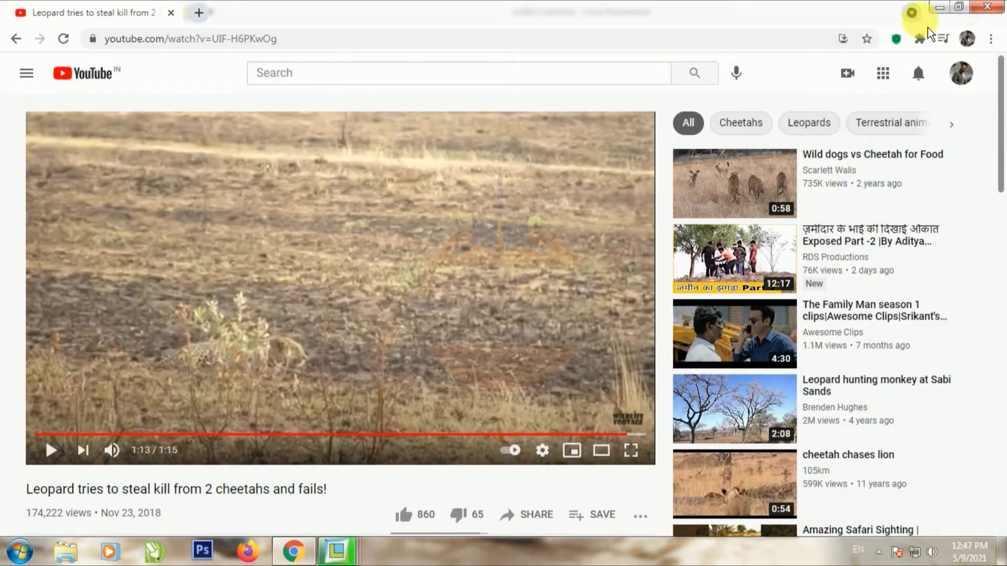
left_click(942, 9)
left_click(956, 13)
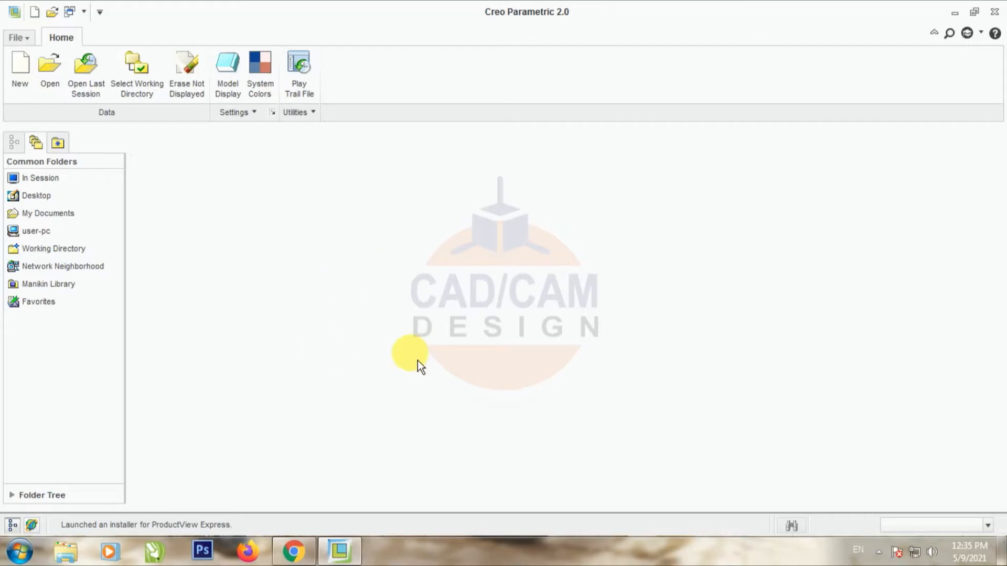
- Create a new folder named PART11 inside D:\YOUTUBE\CADCAM DESIGN\youtube video without opening any file
left_click(55, 73)
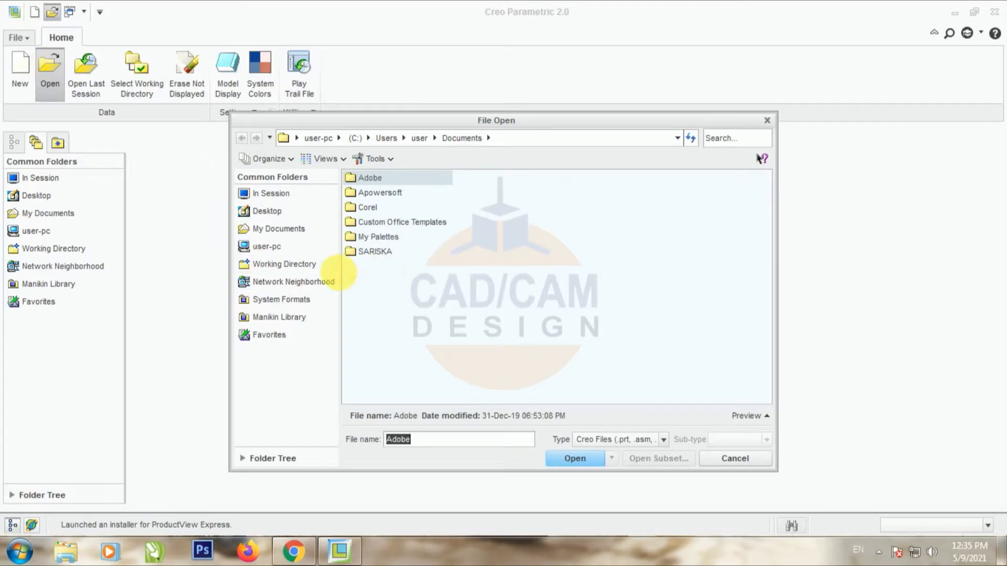
left_click(304, 266)
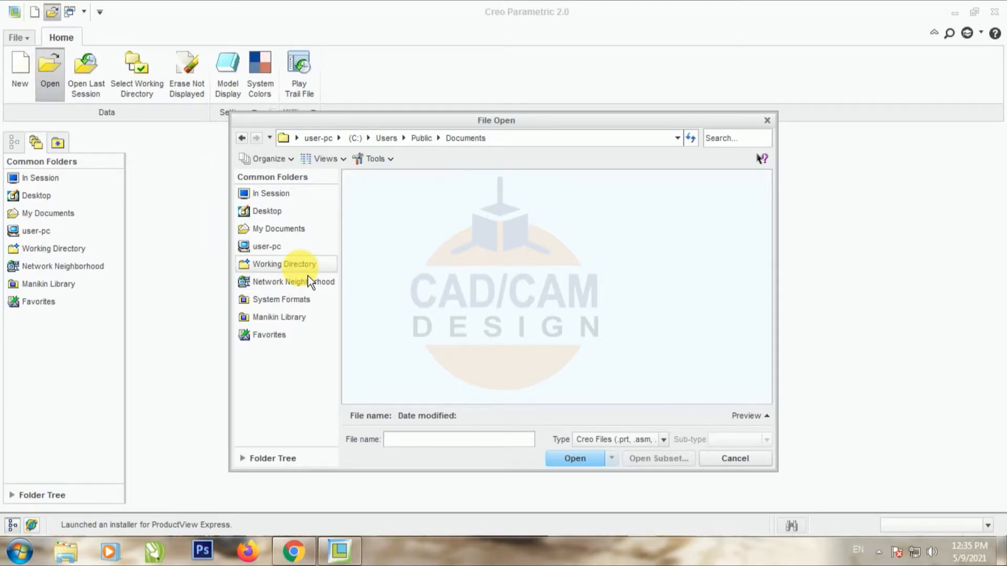
right_click(440, 345)
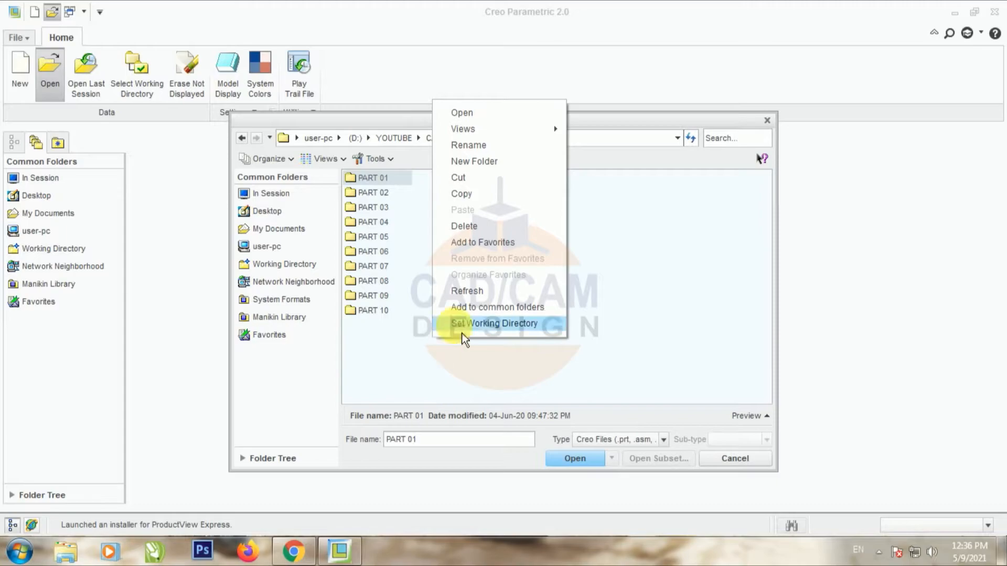
left_click(483, 166)
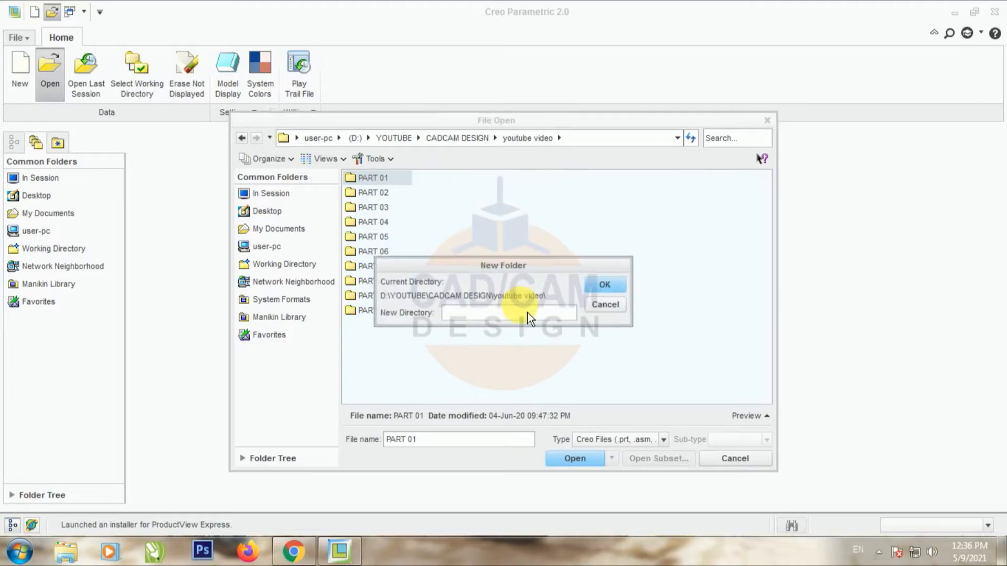
left_click(528, 315)
type("PART11")
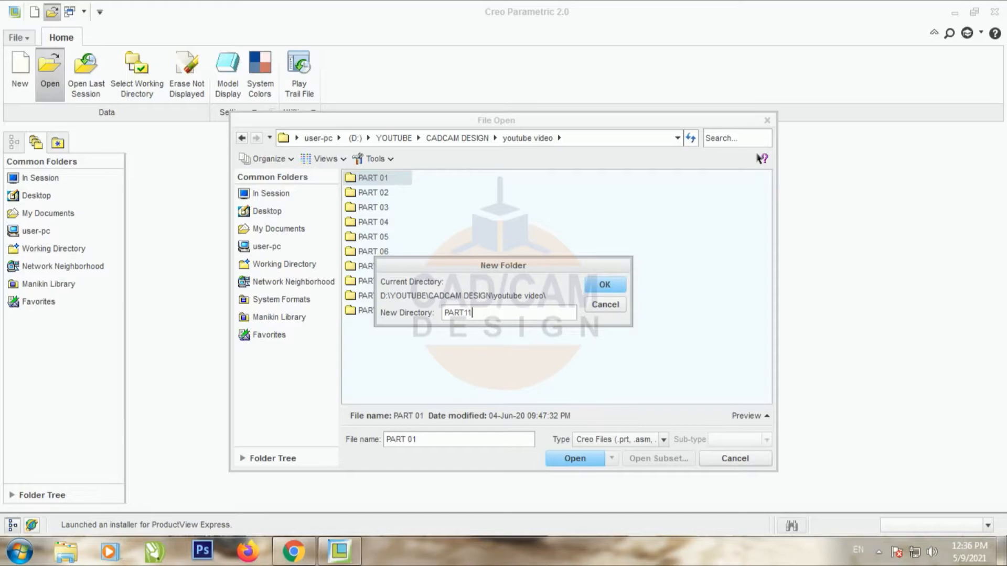
left_click(605, 286)
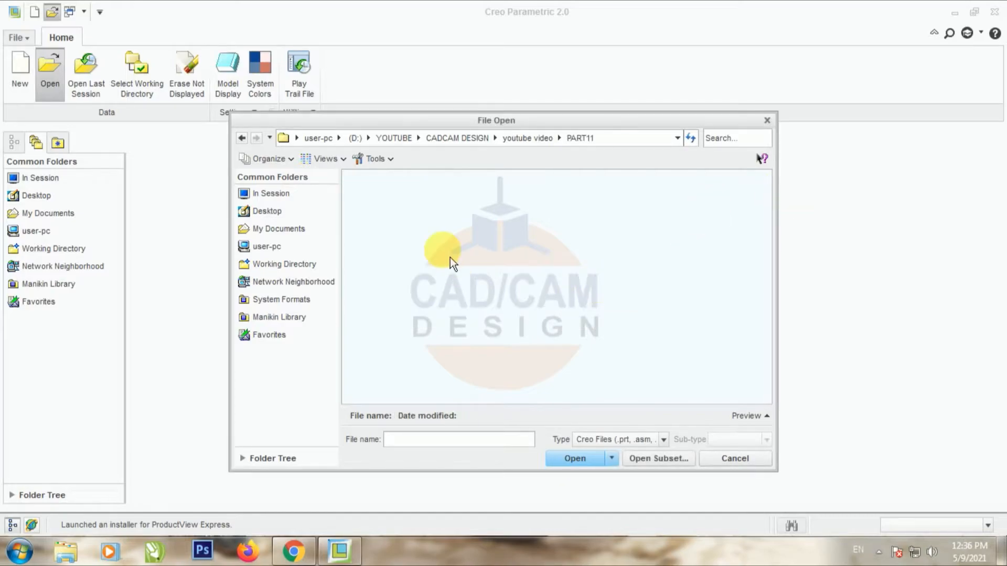
key("Escape")
- Set the PART11 folder in the youtube video directory as the working directory
left_click(150, 89)
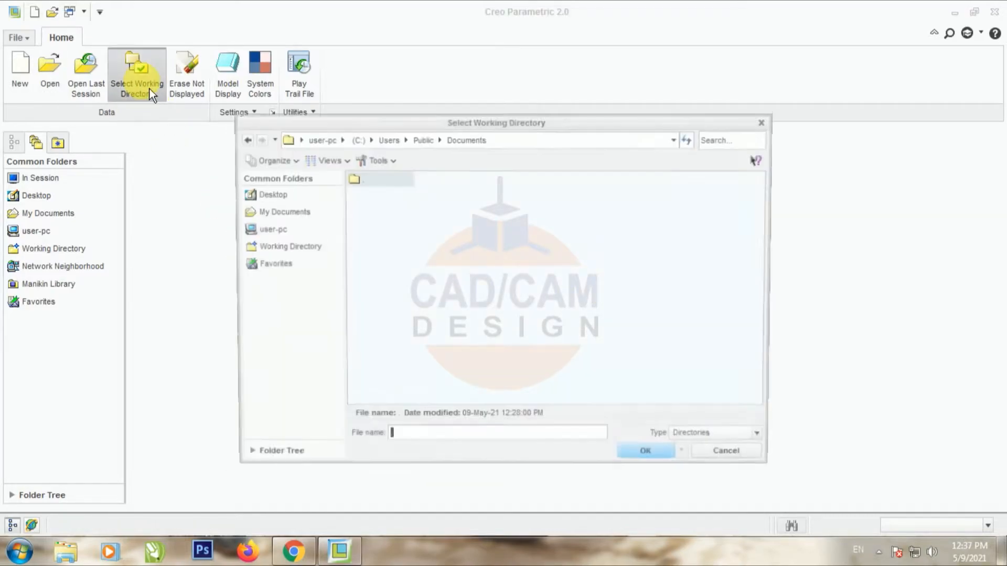
left_click(291, 247)
left_click(371, 340)
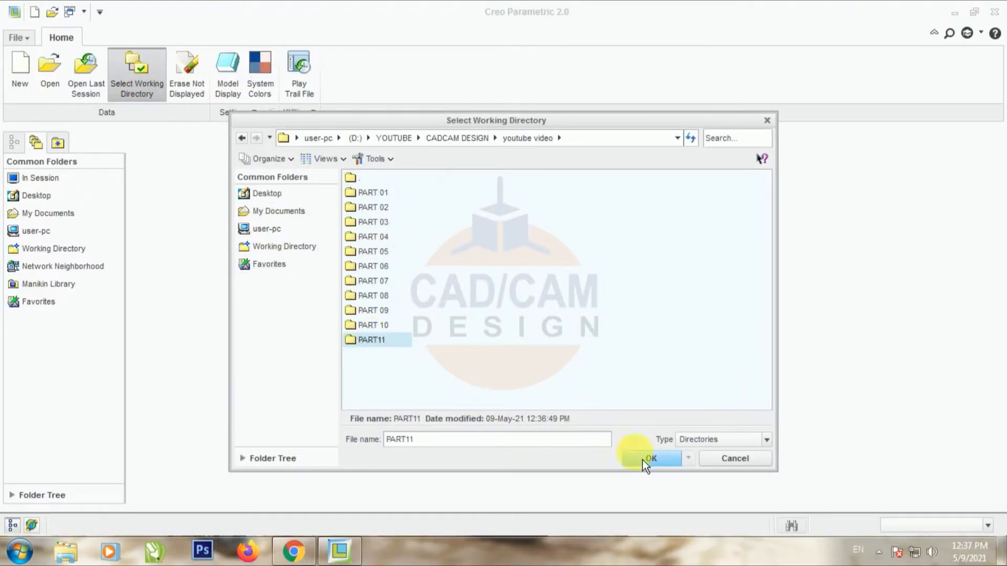
left_click(645, 460)
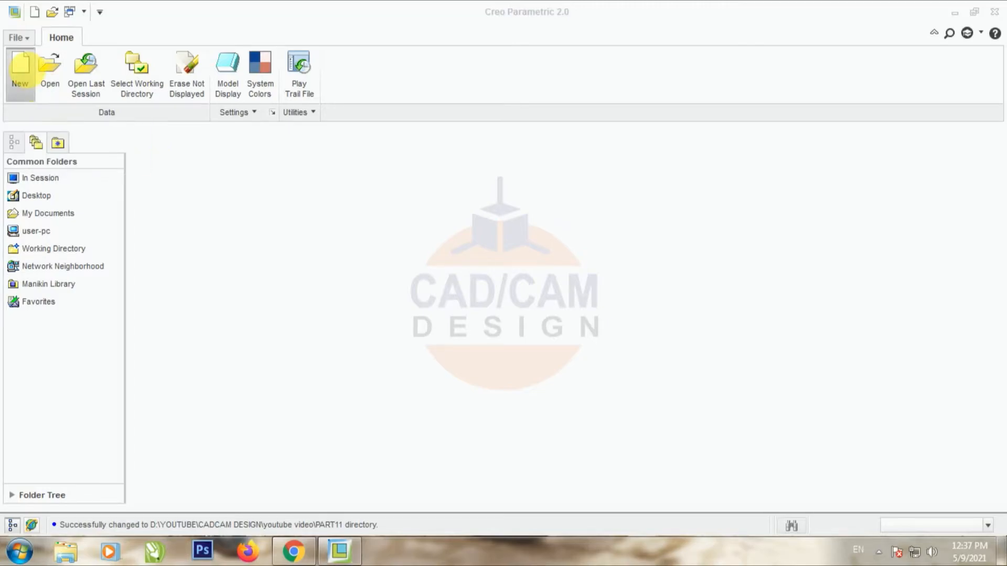
- Create a new solid part named PARTa with the mmns_part_solid template instead of the default one
left_click(21, 68)
left_click(402, 394)
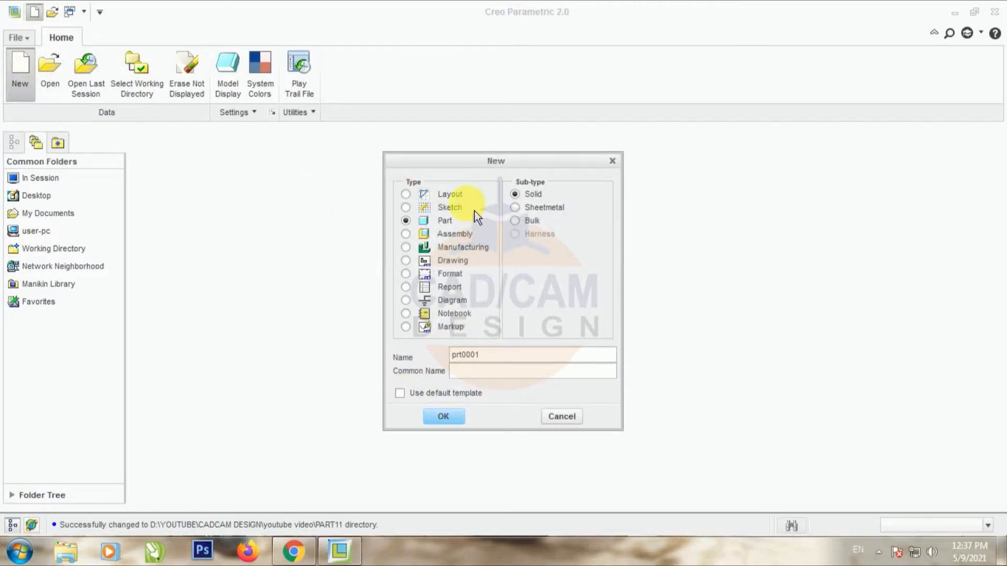
left_click_drag(509, 362, 430, 358)
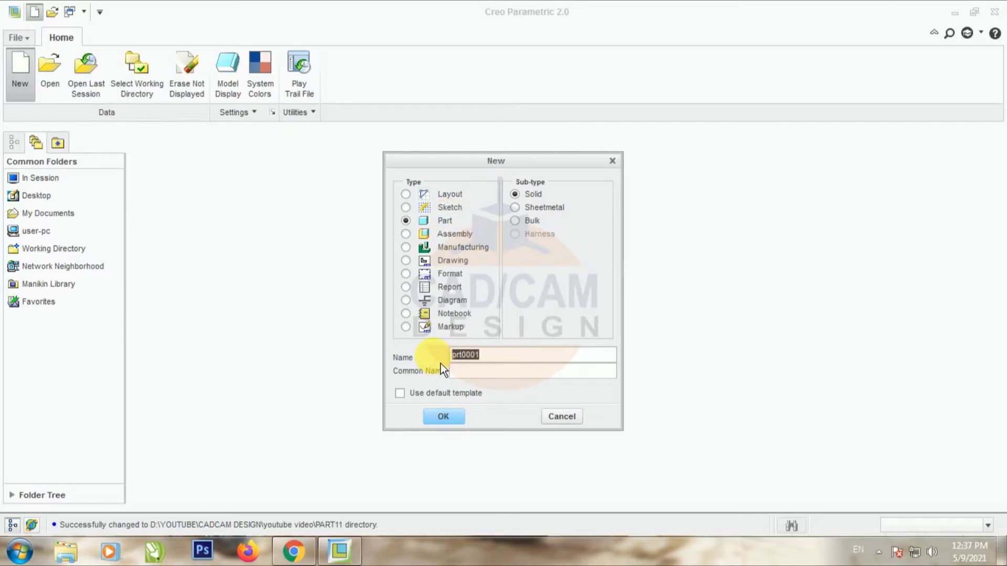
type("PARTa")
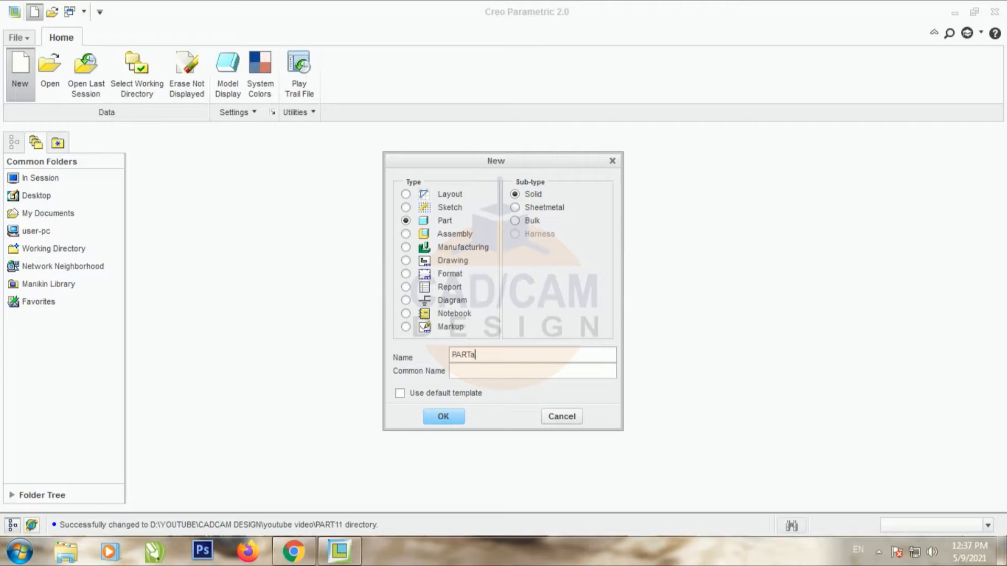
left_click(460, 419)
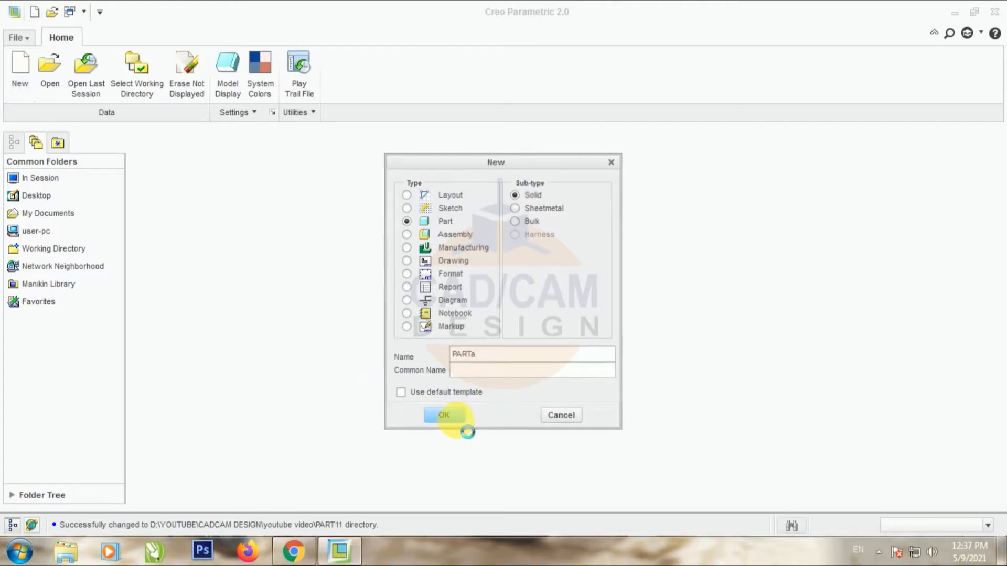
scroll(433, 205, "down", 1)
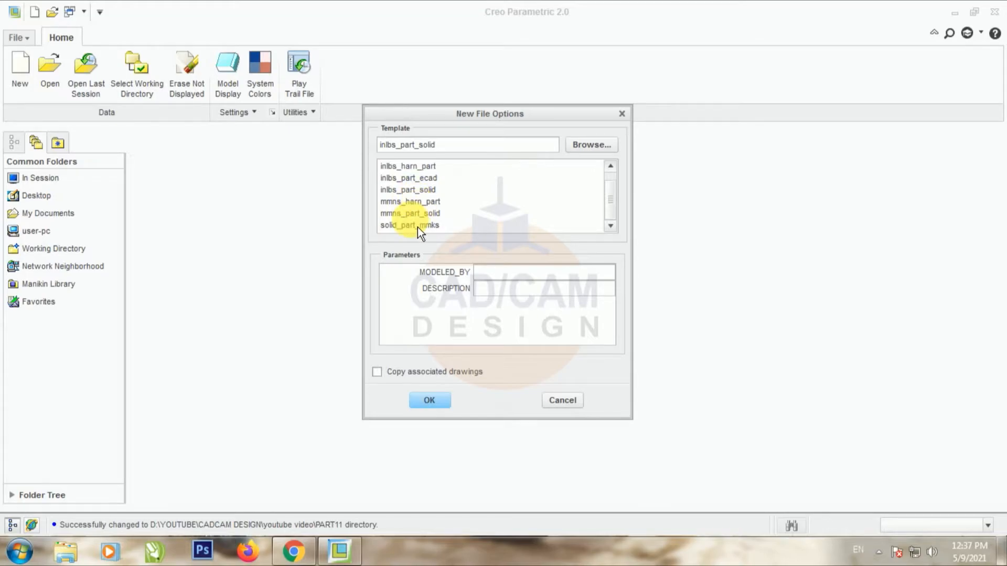
left_click(417, 214)
left_click(435, 403)
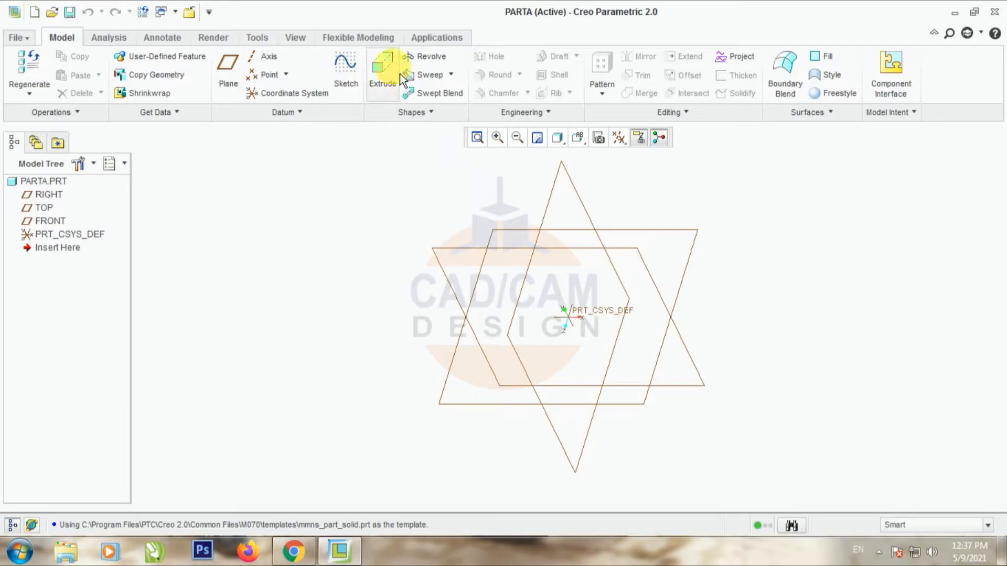
- Start an Extrude sketch on the FRONT plane and turn off the display of all datum features
left_click(393, 71)
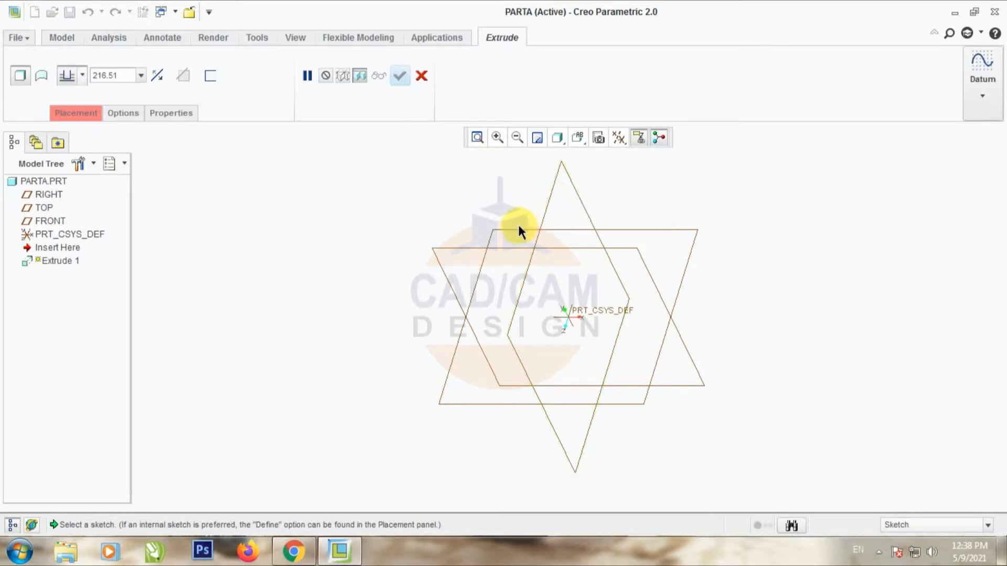
left_click(467, 243)
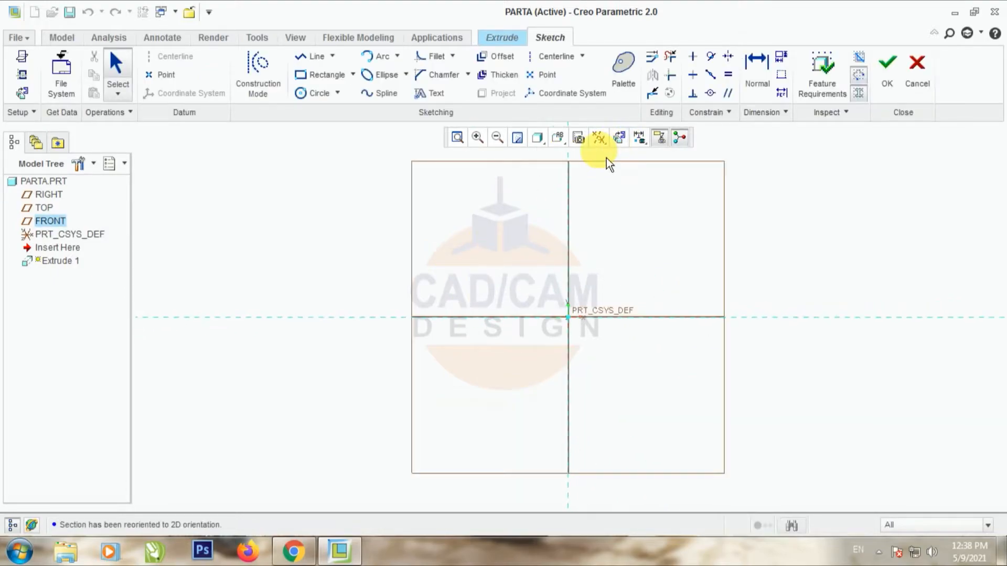
left_click(598, 138)
left_click(999, 9)
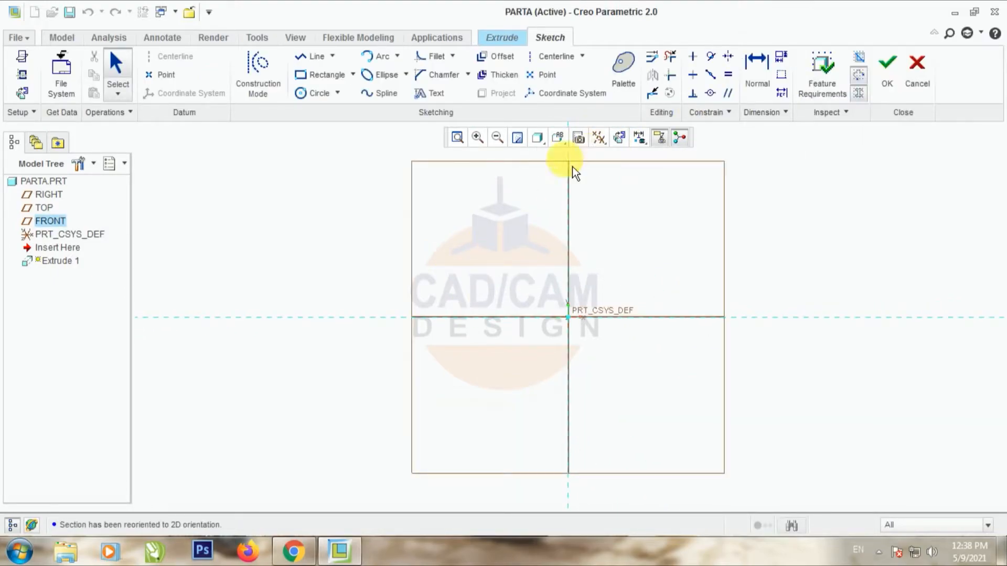
left_click(598, 138)
left_click(600, 162)
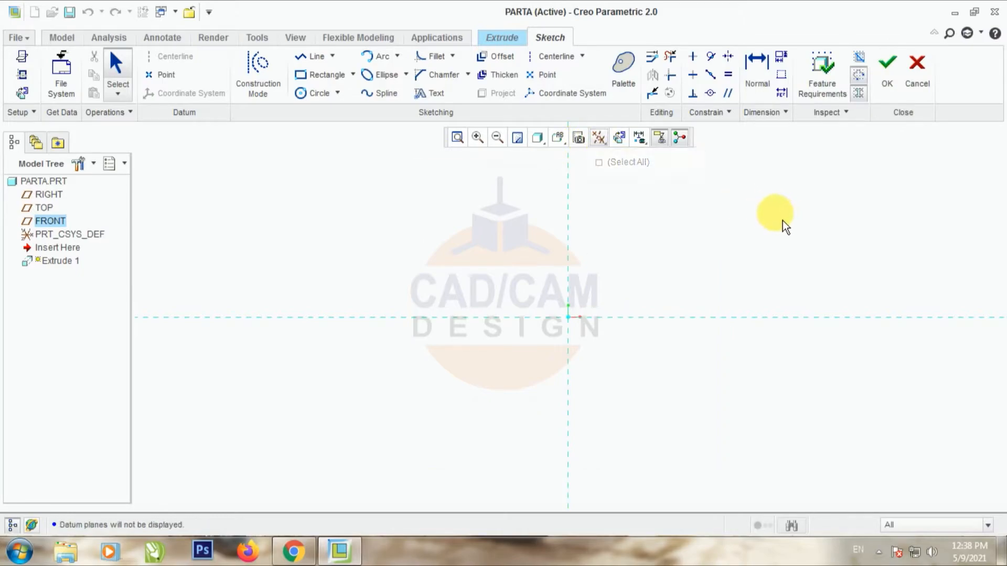
- Sketch a vertical and a horizontal centerline through the origin and leave the centerline tool
left_click(554, 56)
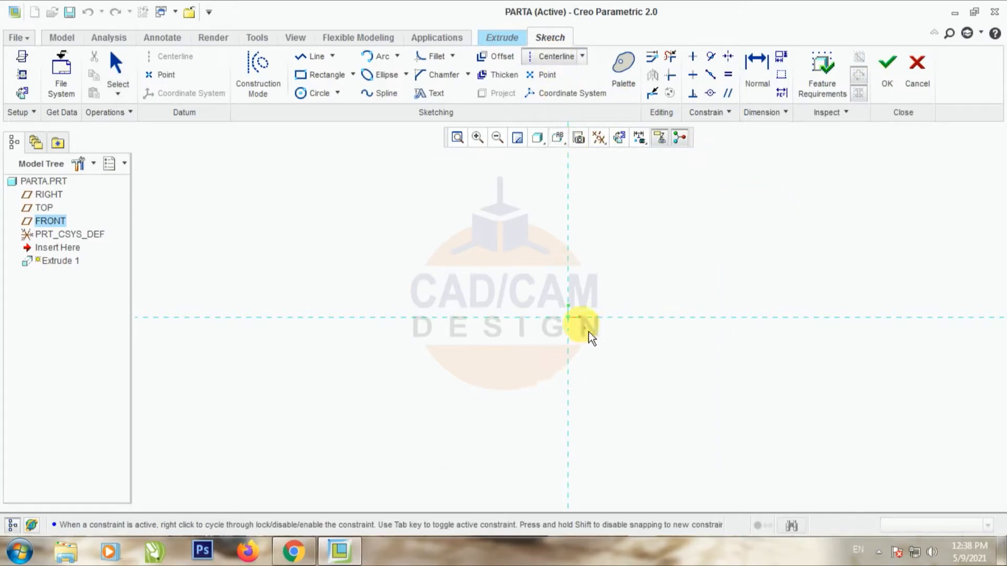
left_click(570, 319)
left_click(571, 276)
left_click(572, 320)
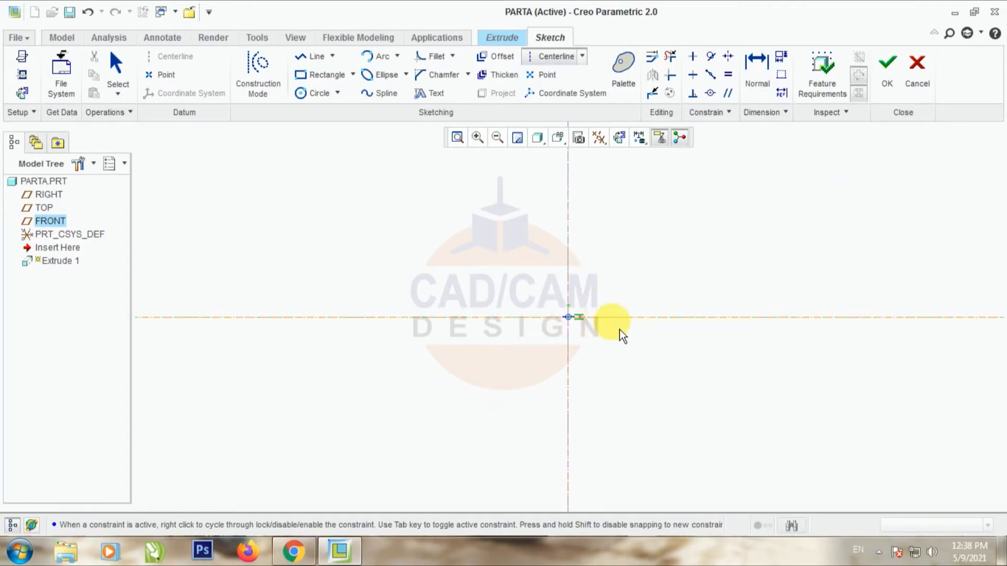
left_click(622, 336)
left_click(119, 86)
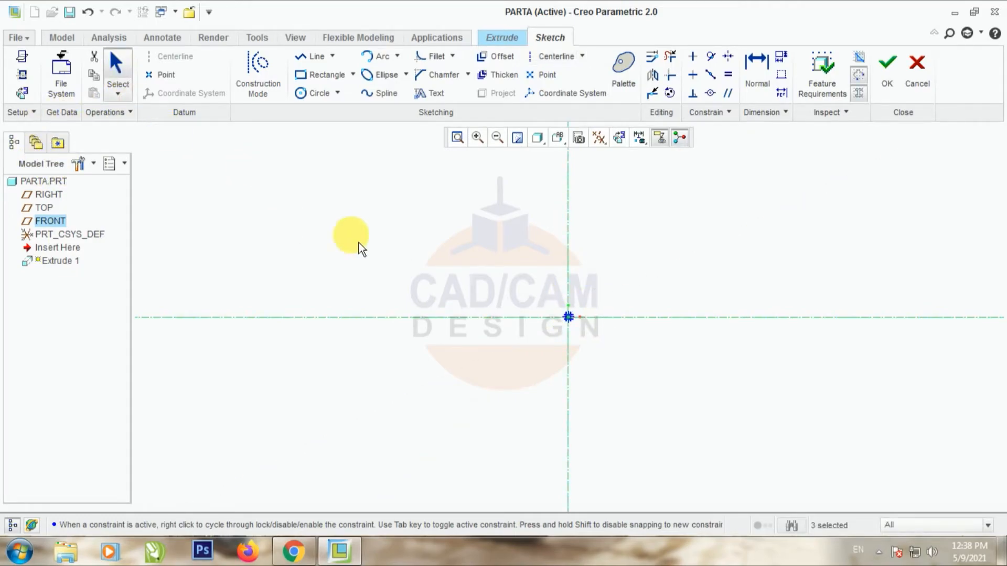
left_click(388, 248)
mouse_move(480, 365)
middle_mouse_down("shift")
mouse_move(605, 315)
mouse_move(584, 323)
middle_mouse_up("shift")
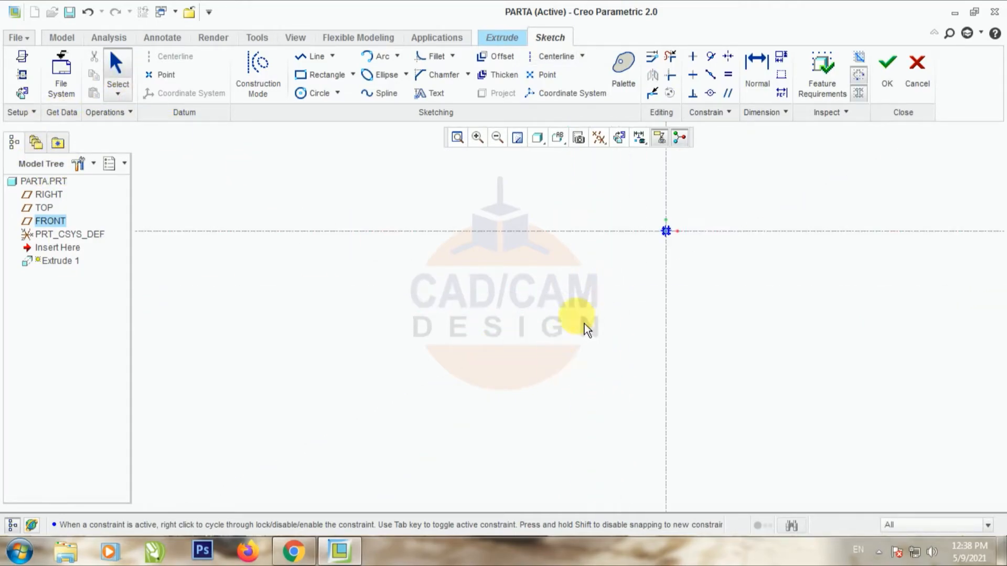
scroll(585, 323, "down", 5)
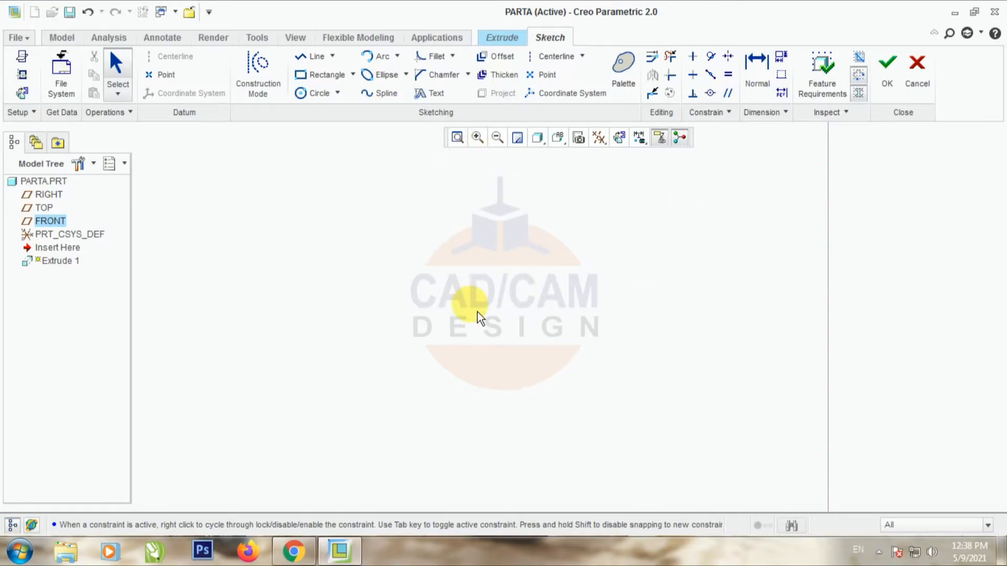
left_click(620, 139)
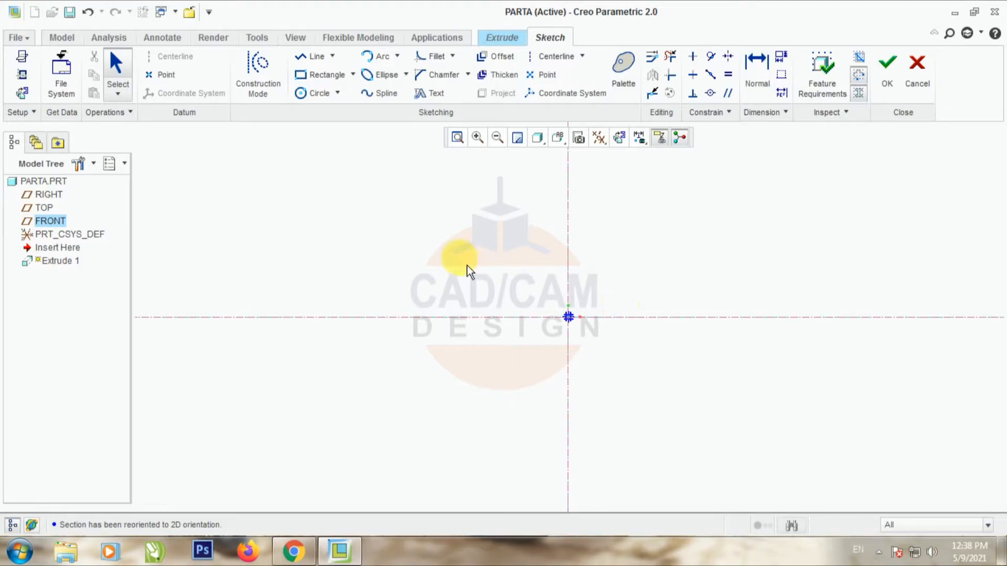
- Sketch a rectangle about 281 mm by 288 mm, symmetric about both centerlines
left_click(303, 74)
left_click(481, 229)
left_click(658, 402)
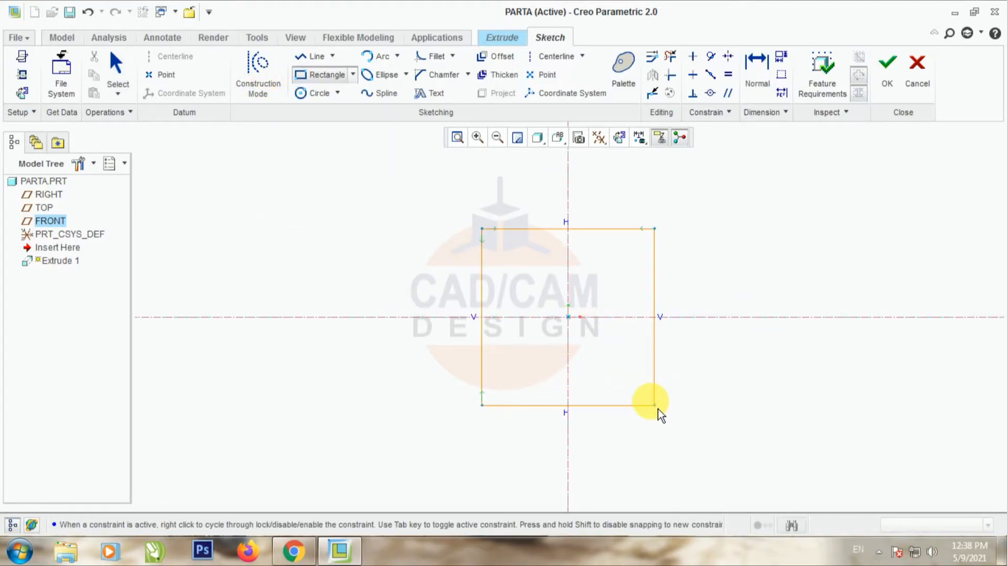
left_click(118, 68)
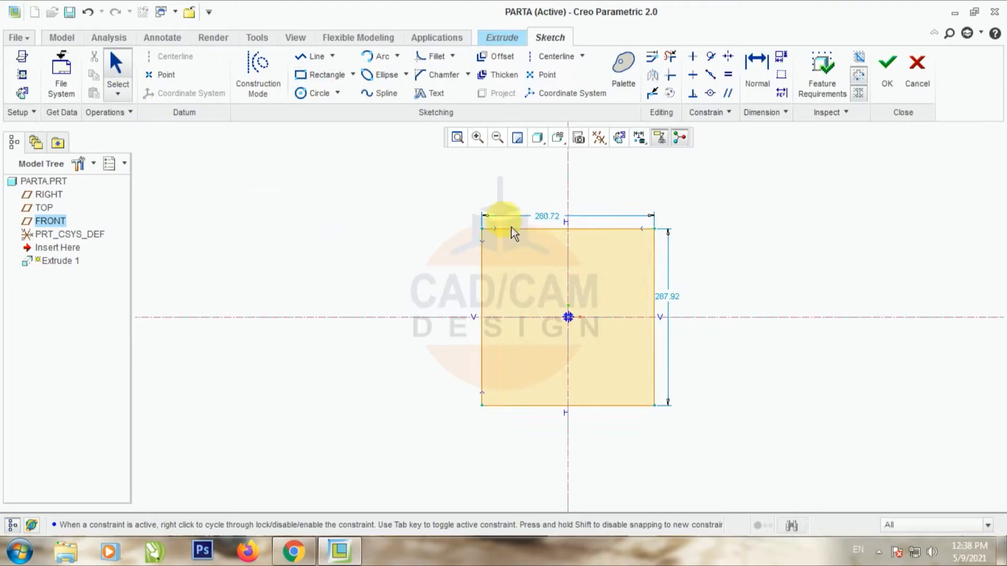
- Set the rectangle's width and height to 200 mm each and finish the sketch
double_click(546, 216)
type("200")
left_click(871, 267)
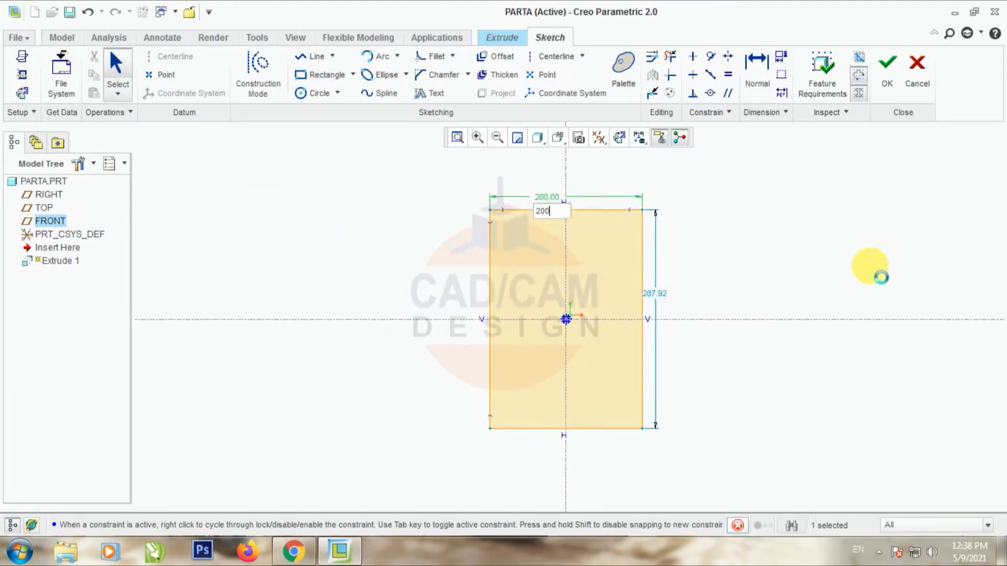
double_click(682, 296)
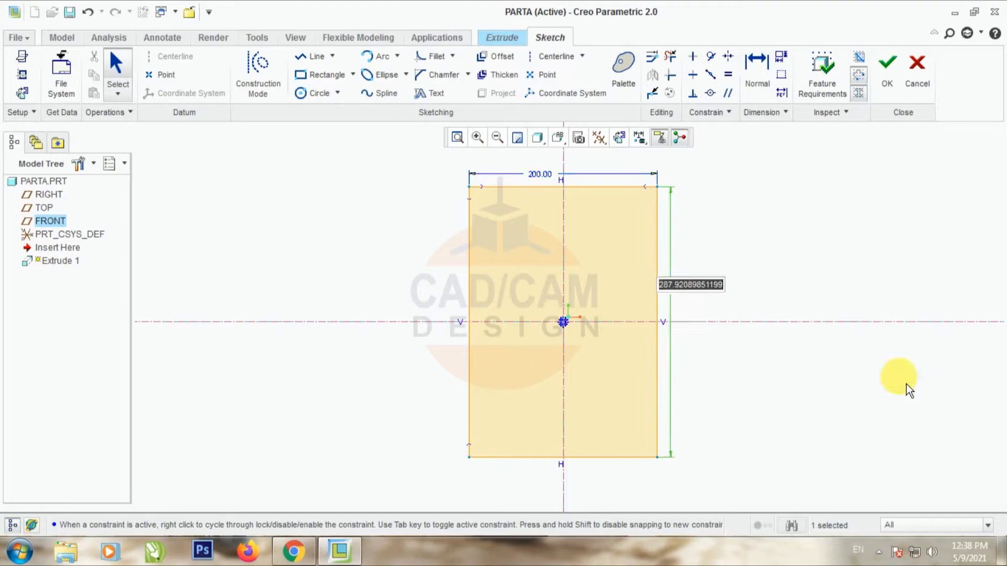
type("200")
left_click(908, 388)
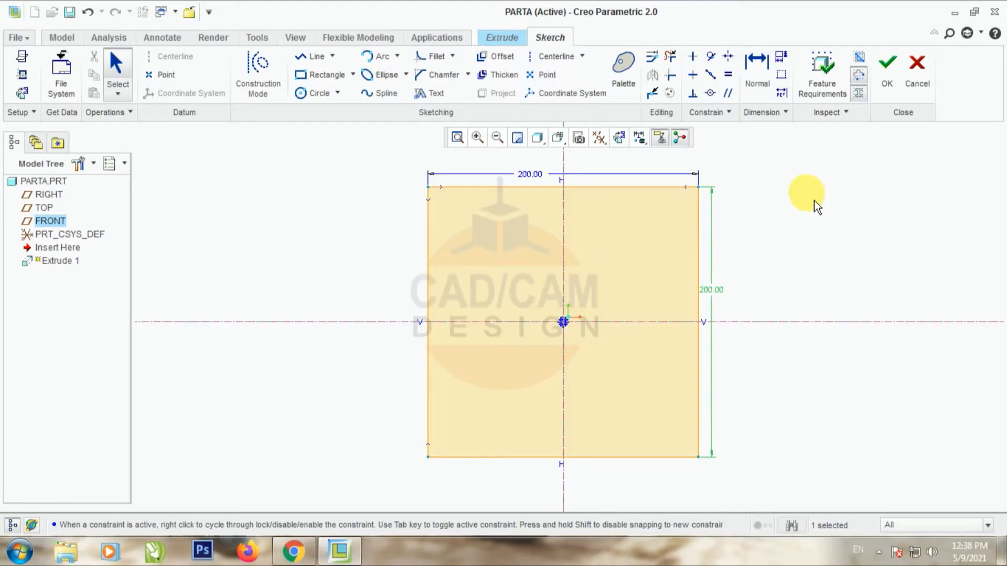
left_click(887, 67)
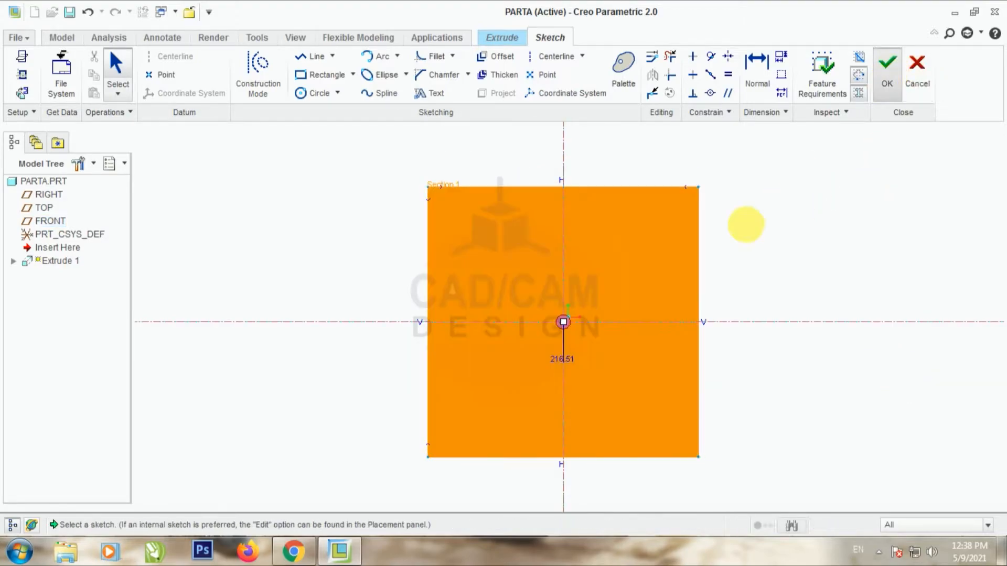
- Extrude the square section 200 mm symmetrically about the sketch plane and complete the feature
scroll(549, 194, "up", 2)
scroll(455, 323, "down", 3)
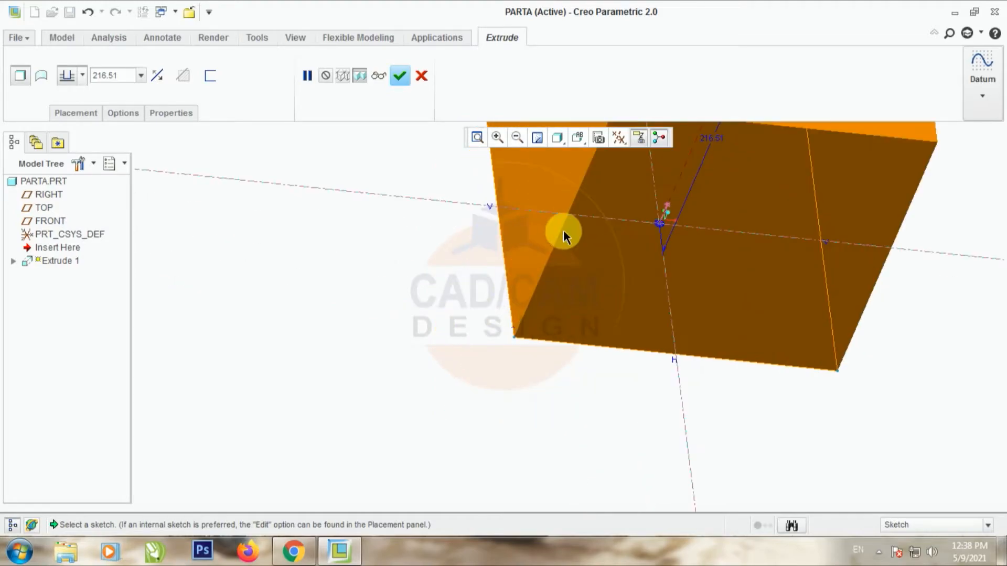
scroll(565, 287, "up", 9)
scroll(604, 218, "down", 3)
scroll(551, 312, "down", 4)
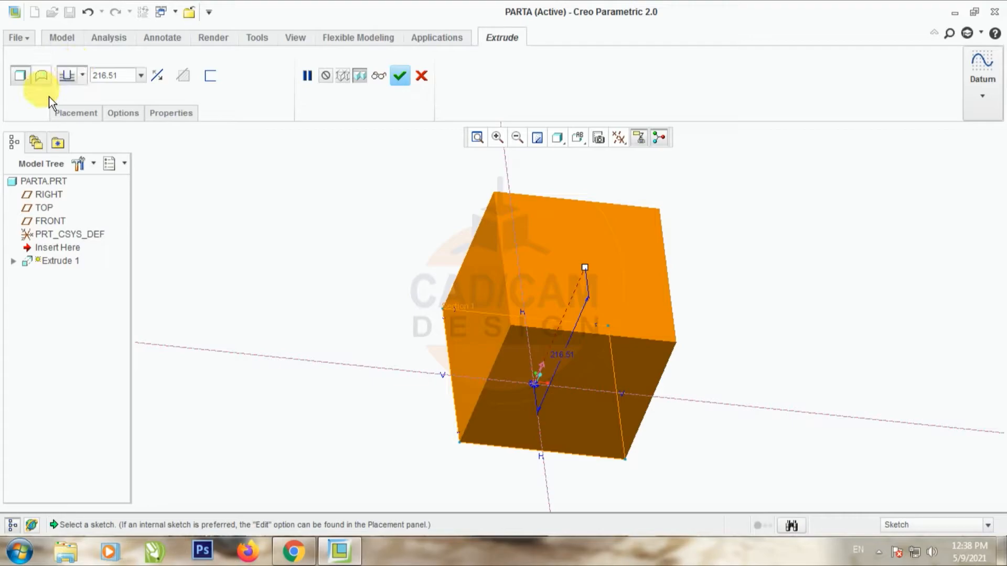
left_click(84, 76)
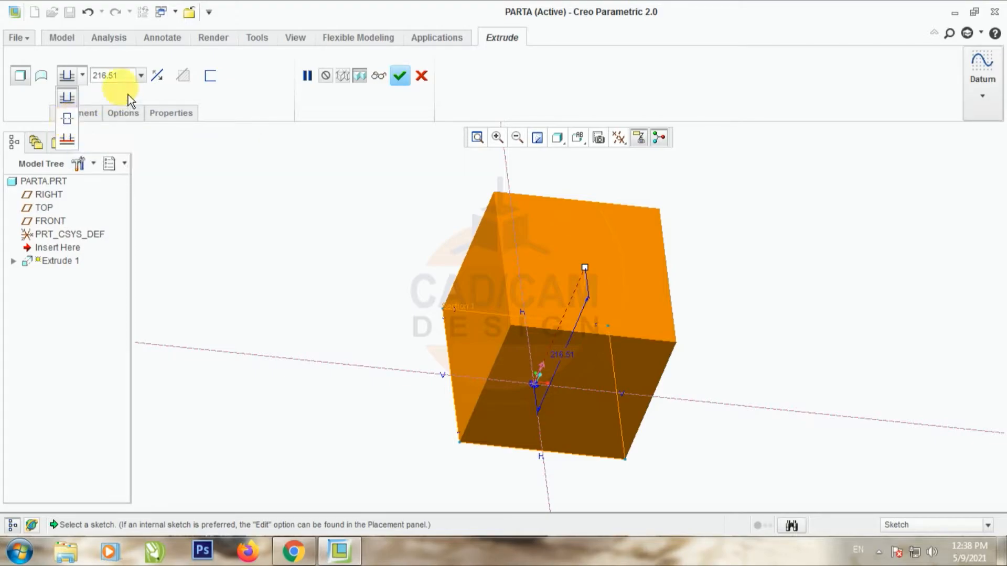
left_click(126, 81)
left_click_drag(126, 79, 57, 91)
type("200")
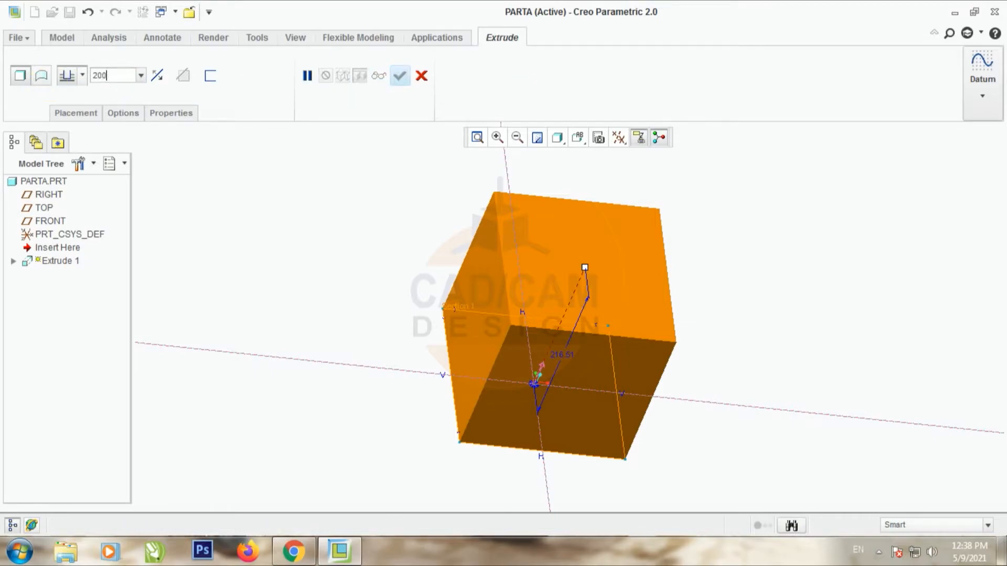
left_click(84, 79)
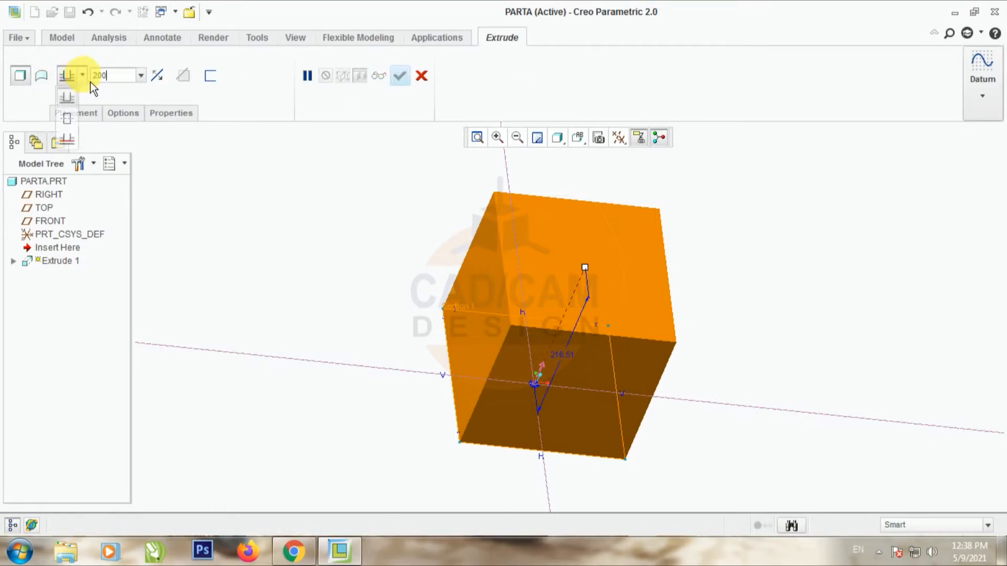
left_click(71, 126)
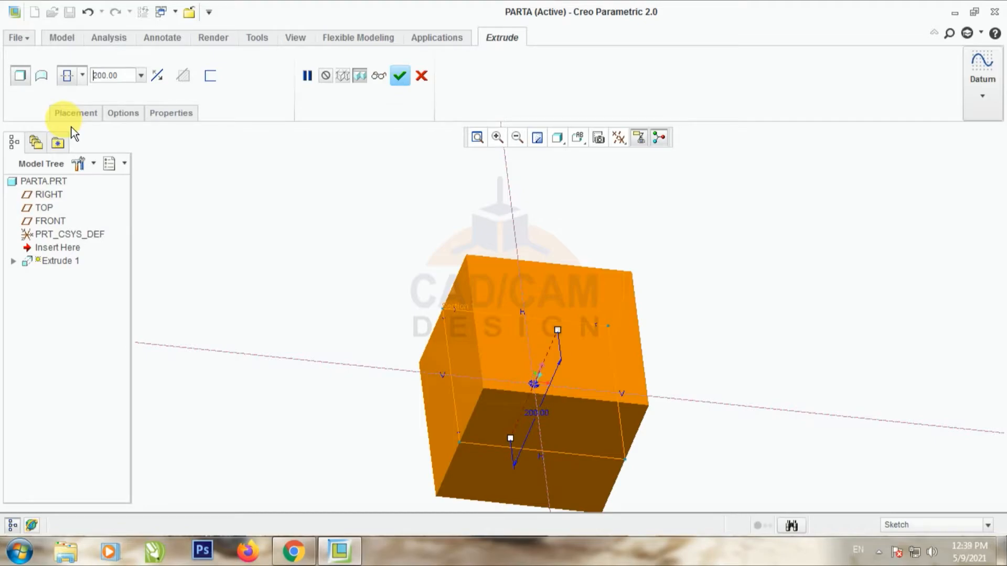
middle_click_drag(687, 447, 598, 407)
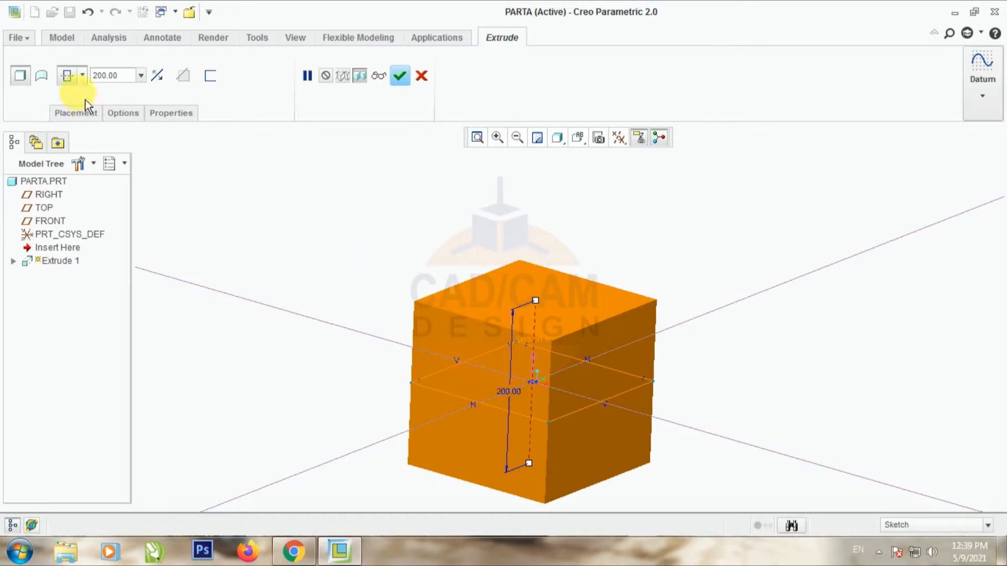
left_click(83, 78)
left_click(71, 128)
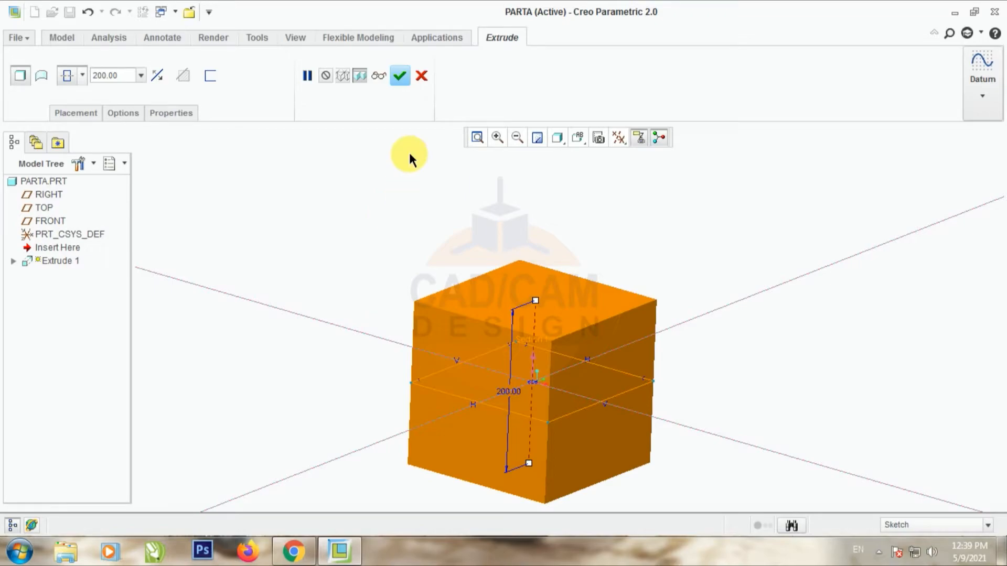
left_click(403, 78)
- Change the model display style to Shading With Edges
scroll(582, 222, "down", 4)
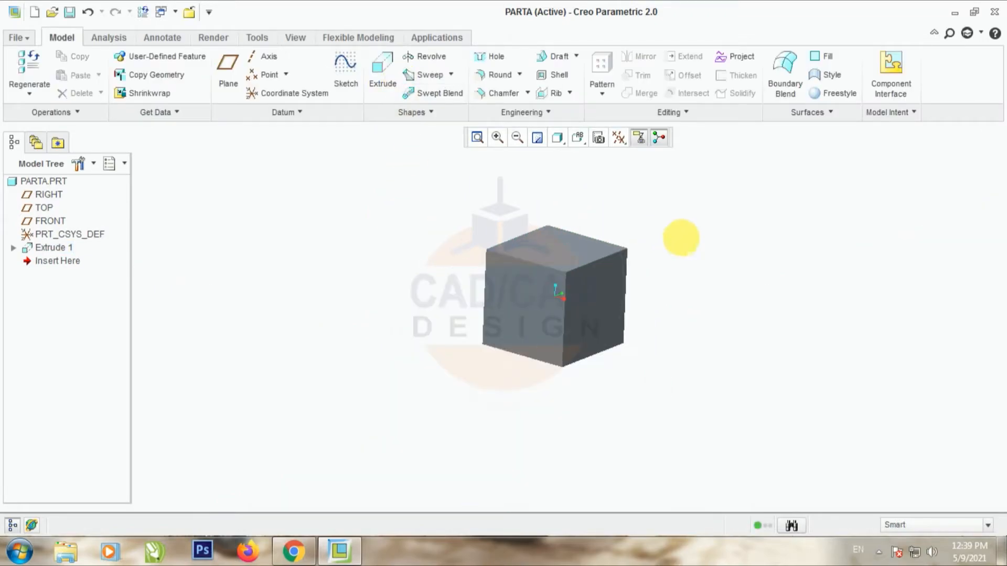
mouse_move(680, 236)
middle_mouse_down()
mouse_move(675, 265)
mouse_move(680, 234)
mouse_move(667, 249)
mouse_move(598, 229)
mouse_move(612, 227)
mouse_move(547, 223)
middle_mouse_up()
scroll(629, 236, "up", 2)
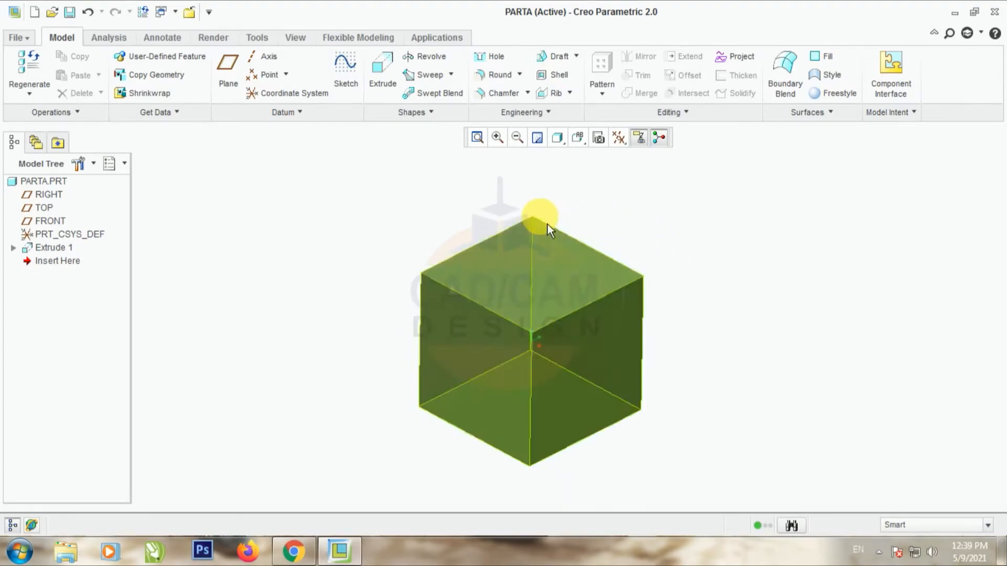
left_click(559, 140)
left_click(592, 162)
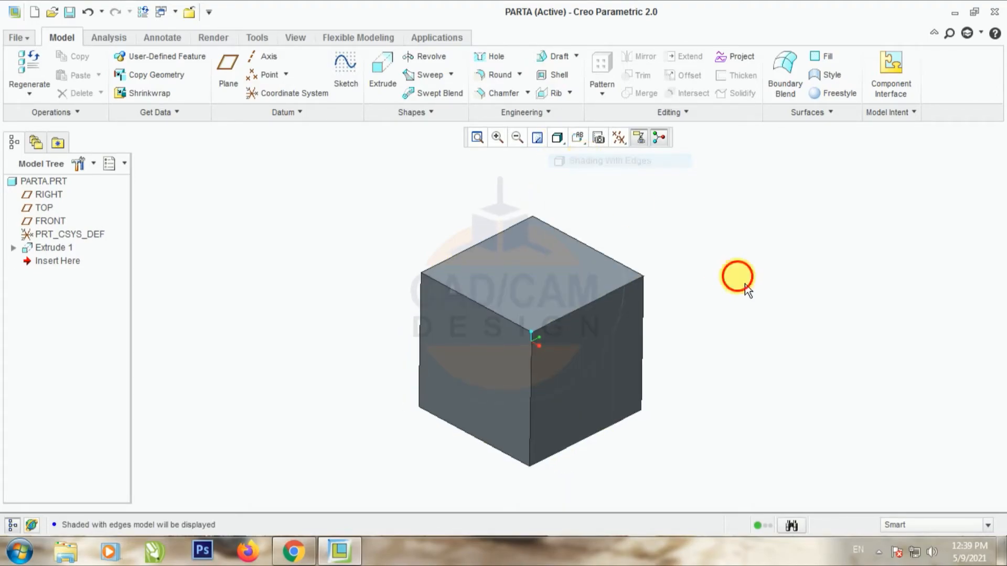
mouse_move(737, 279)
middle_mouse_down()
mouse_move(744, 295)
mouse_move(710, 308)
mouse_move(724, 320)
mouse_move(714, 314)
middle_mouse_up()
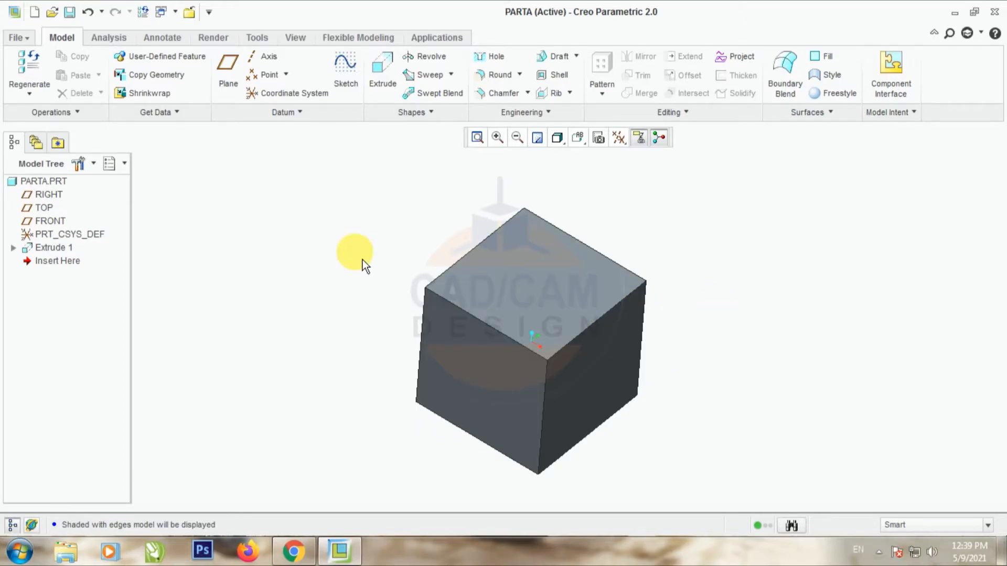
- Start an Extrude sketch on the cube's top face and draw a circle centred on the origin
left_click(383, 71)
left_click(545, 252)
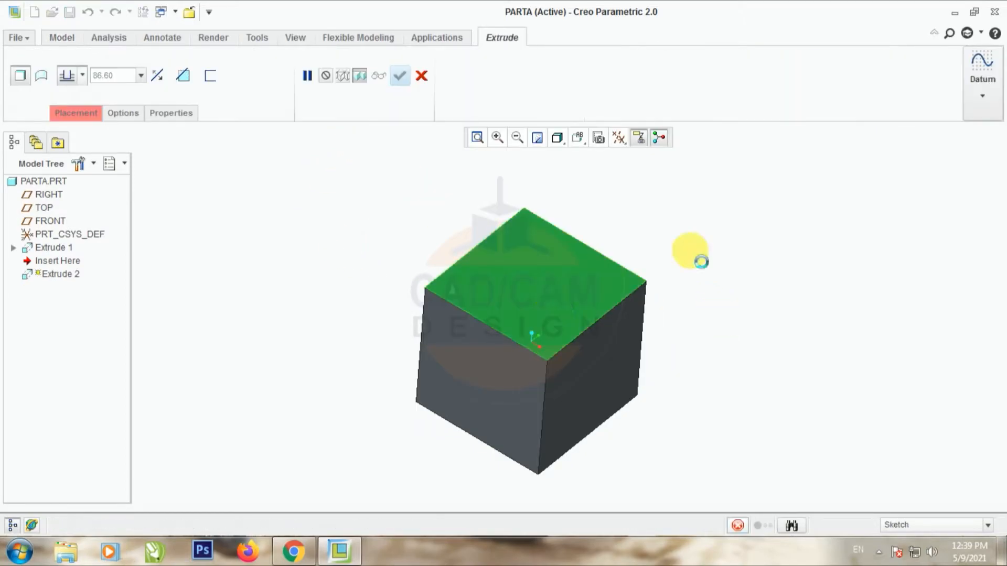
left_click(619, 137)
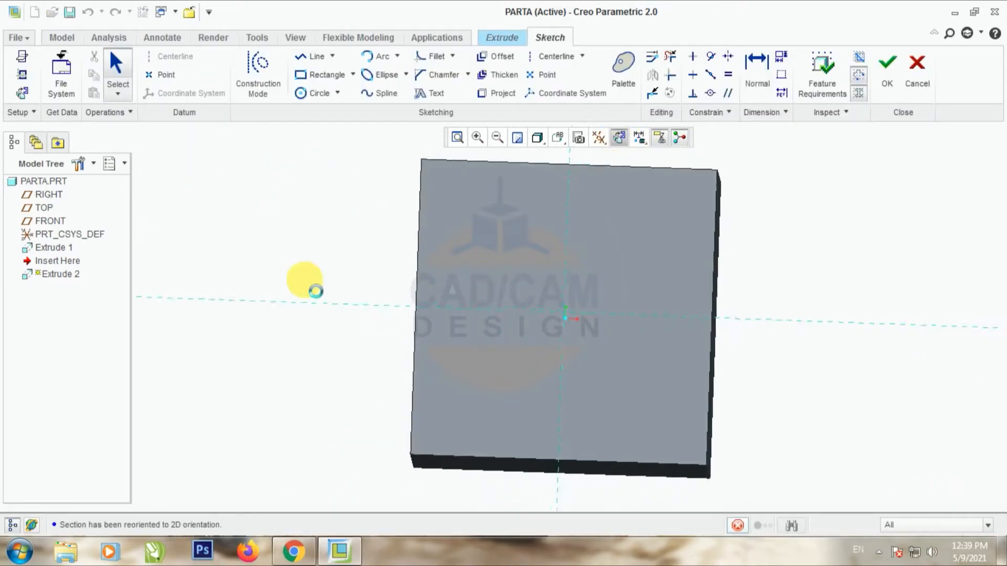
left_click(315, 92)
left_click(568, 316)
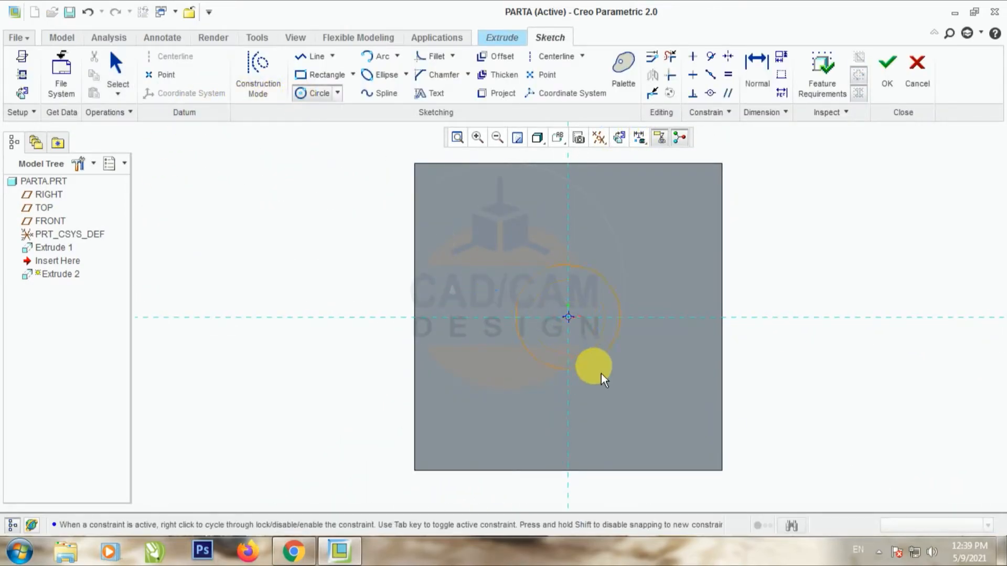
left_click(602, 379)
middle_click(166, 121)
- Set the circle's diameter to 80 mm and finish the sketch
double_click(486, 259)
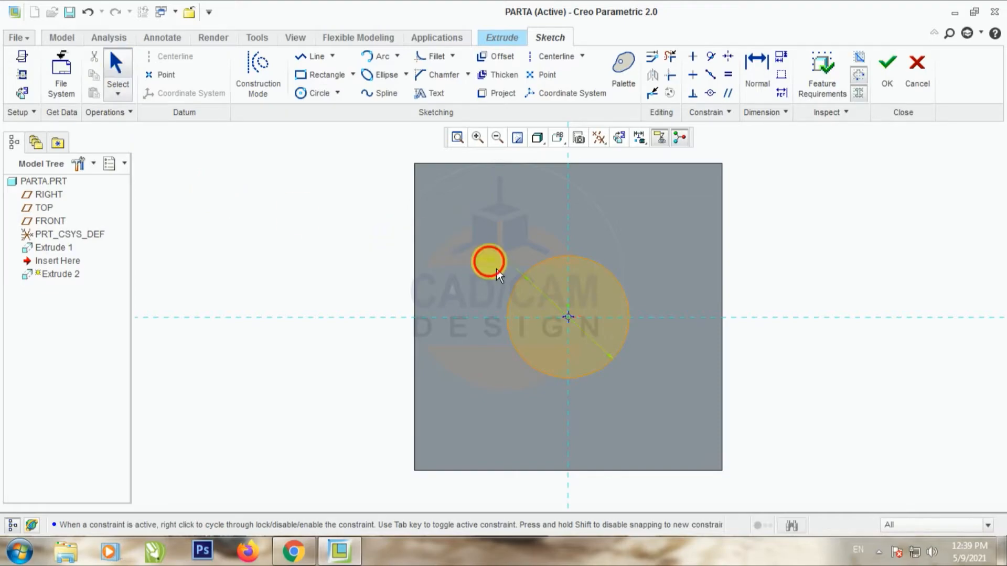
type("80")
key("Return")
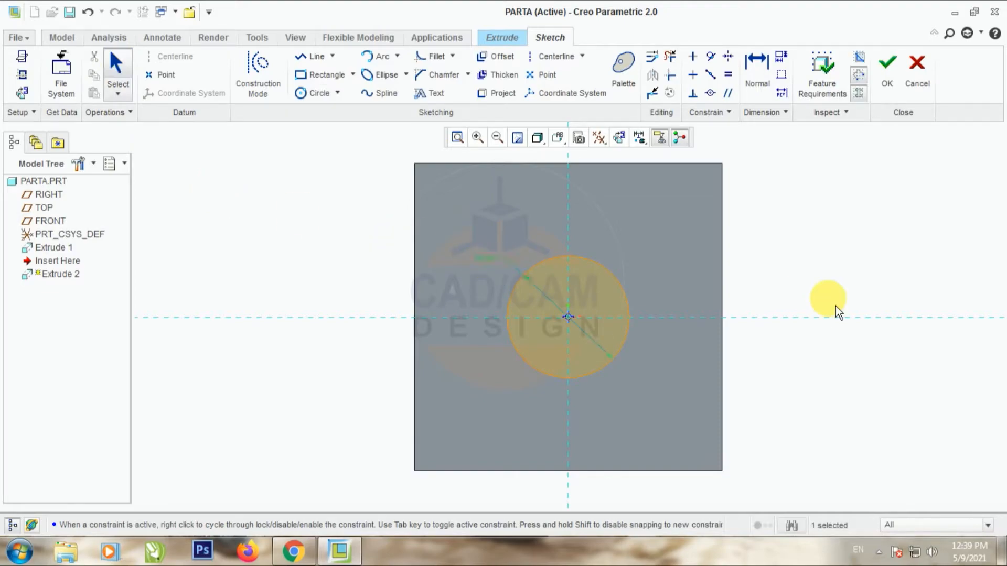
middle_click_drag(656, 321, 671, 303)
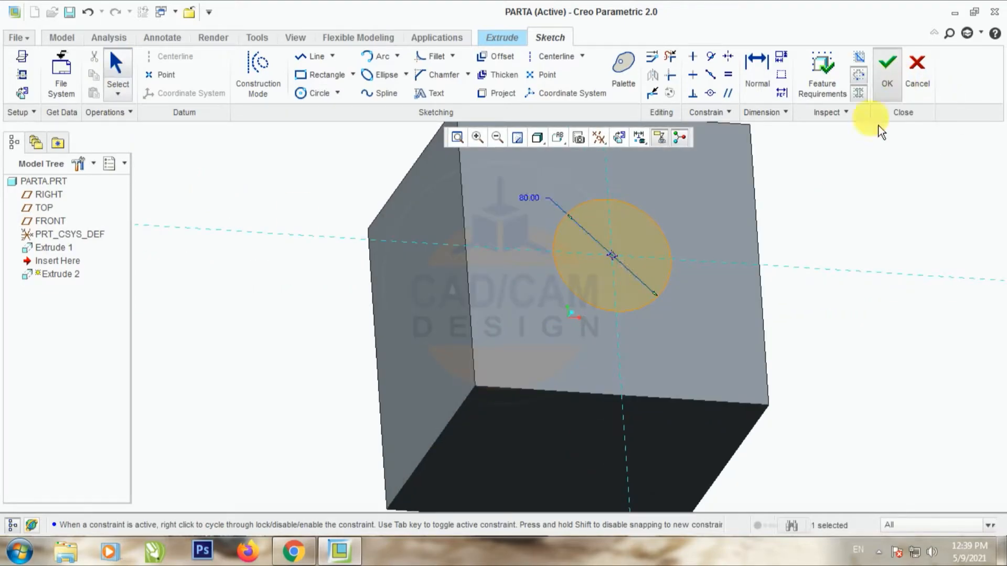
left_click(887, 65)
- Flip the circle's extrusion into the cube, set its depth to 30 mm and make it remove material
middle_click_drag(704, 238, 757, 191)
scroll(762, 162, "up", 3)
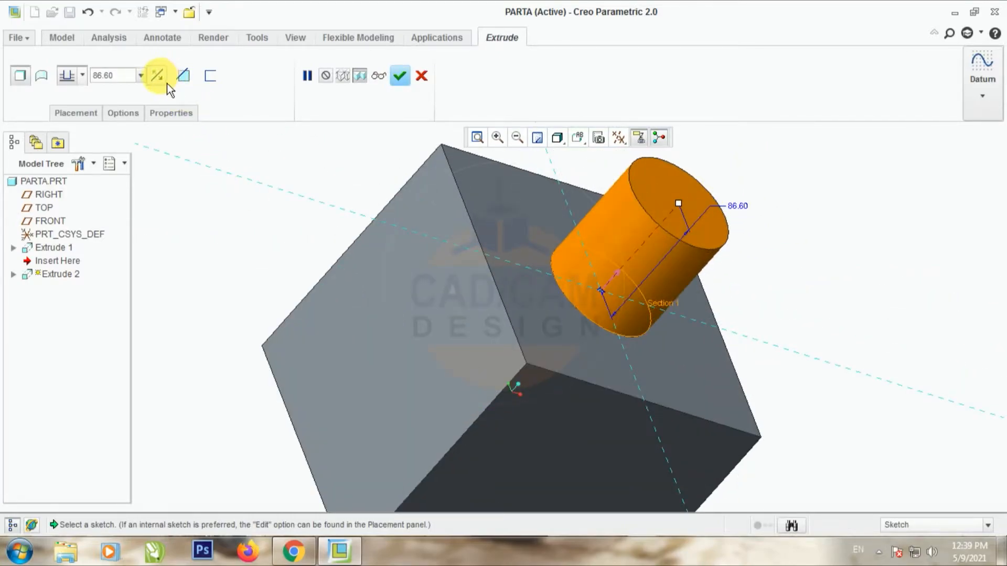
left_click(167, 84)
double_click(126, 82)
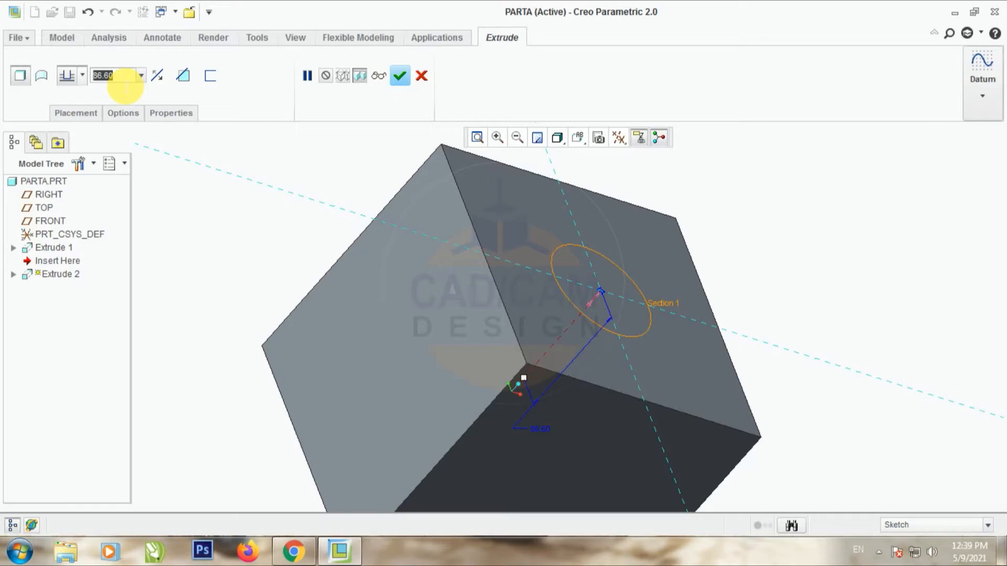
type("30")
key("Return")
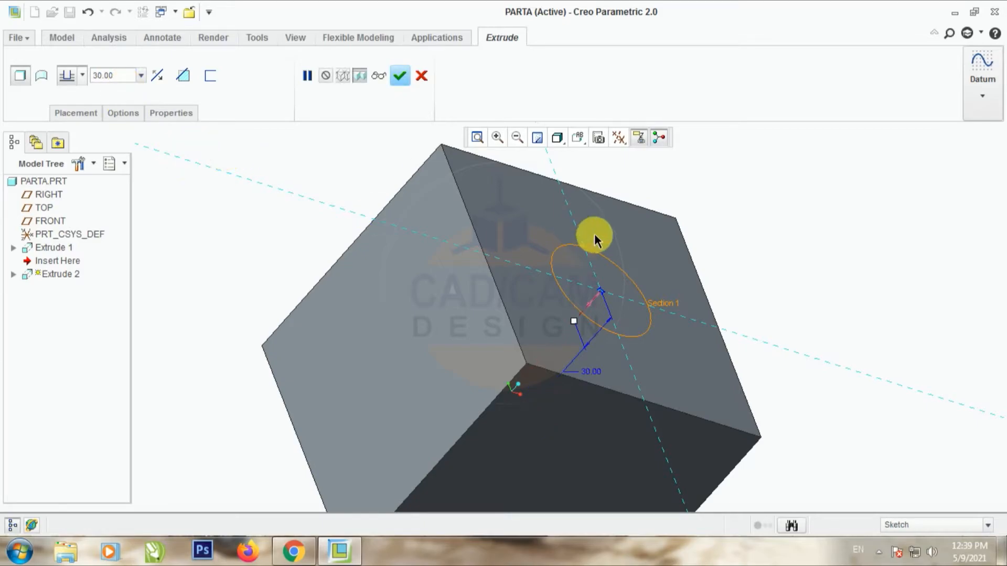
left_click(194, 83)
middle_click_drag(407, 178, 384, 191)
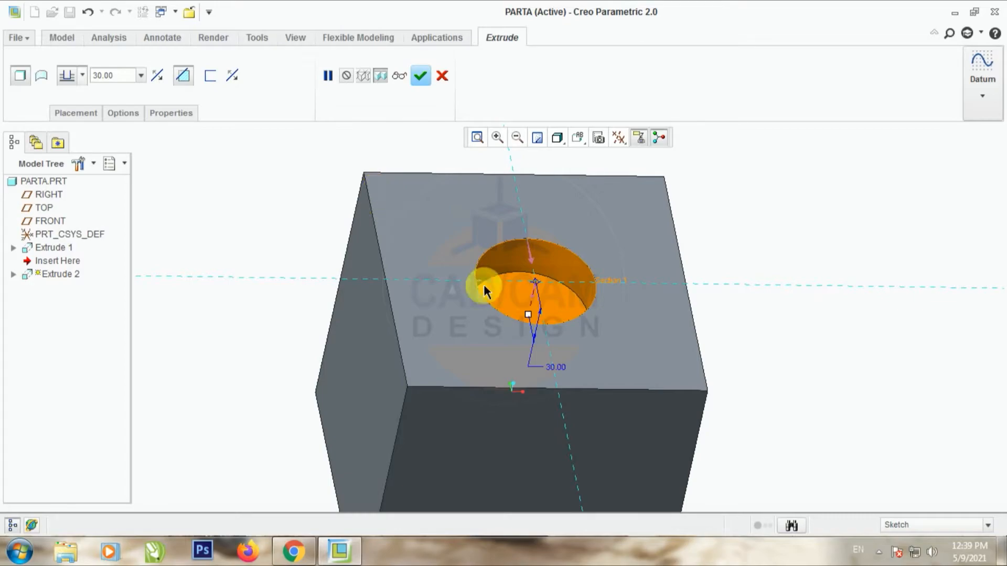
- Set the circular cut's depth to 100 mm and complete the extrusion
double_click(555, 366)
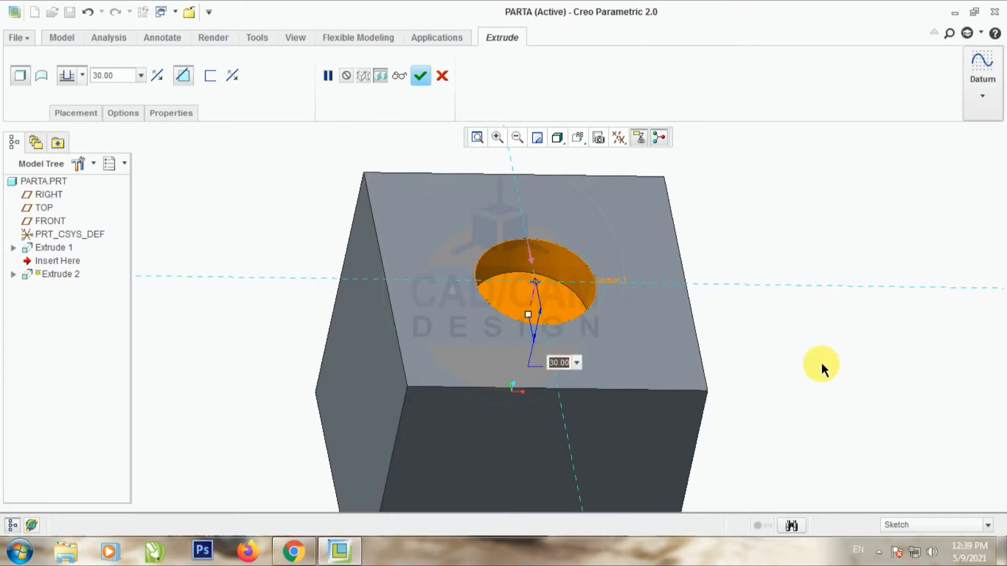
type("600")
key("Return")
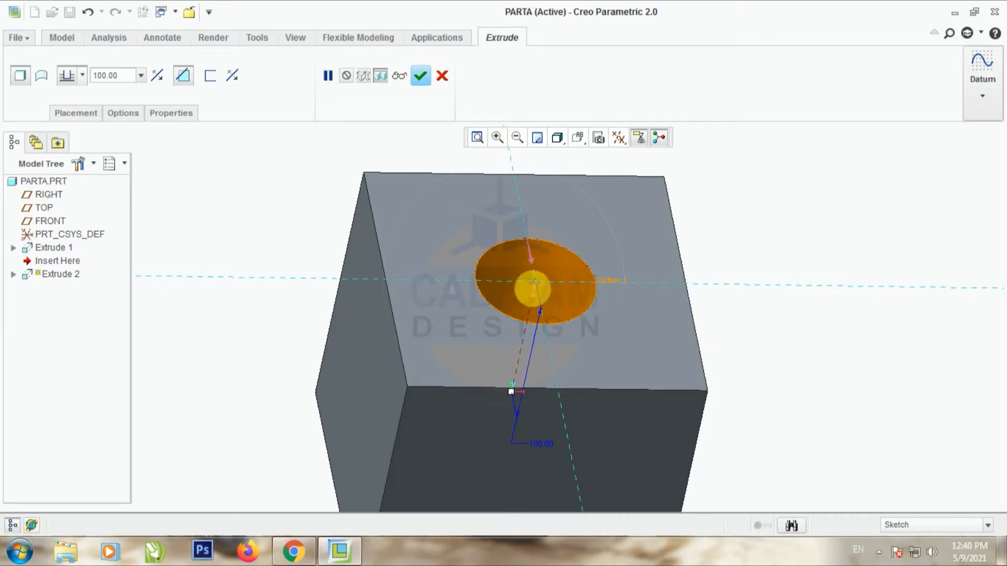
left_click(420, 76)
- Save the part PARTA in the PART11 folder
left_click(887, 254)
middle_click_drag(886, 254, 701, 258)
left_click(70, 12)
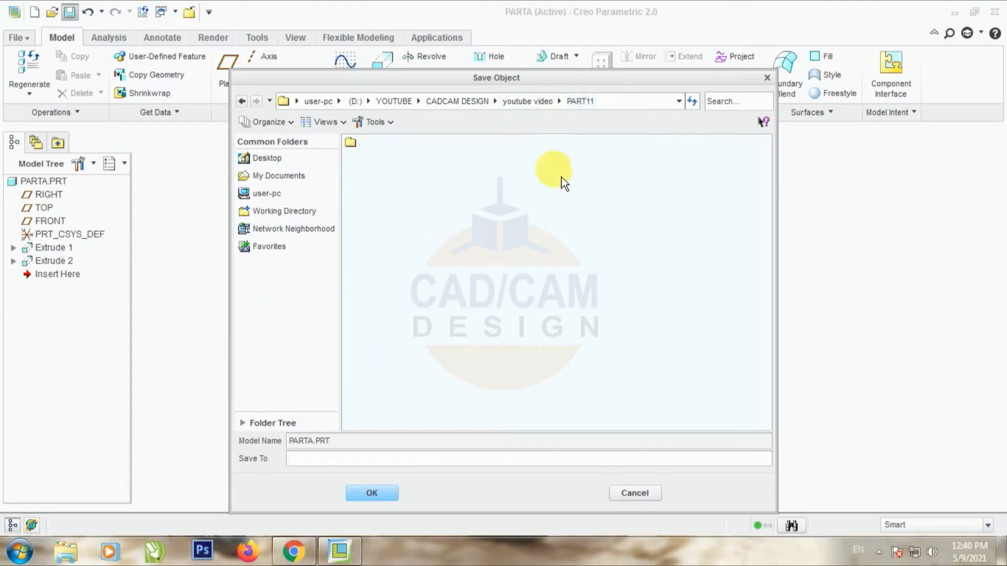
left_click(399, 498)
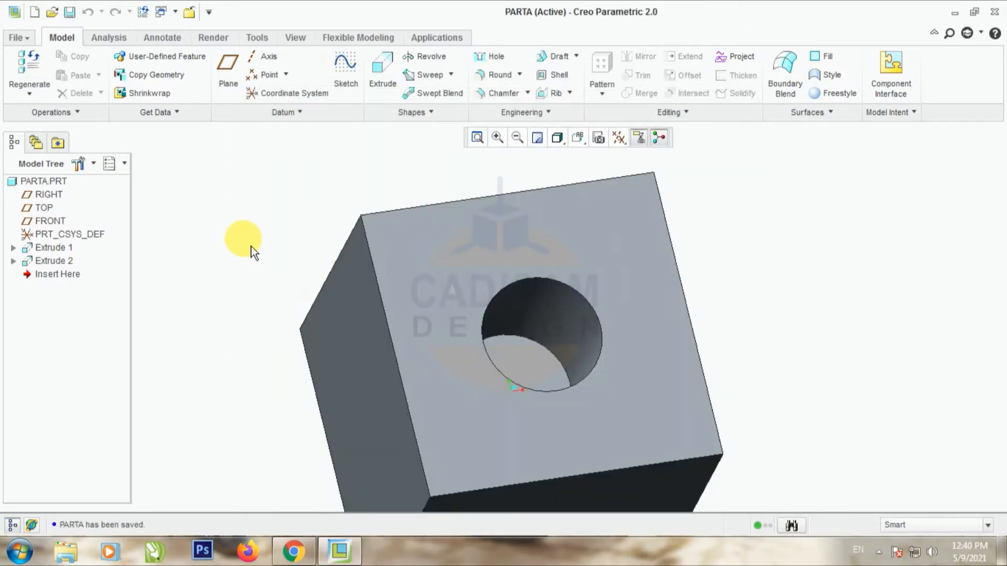
middle_click_drag(243, 251, 655, 312)
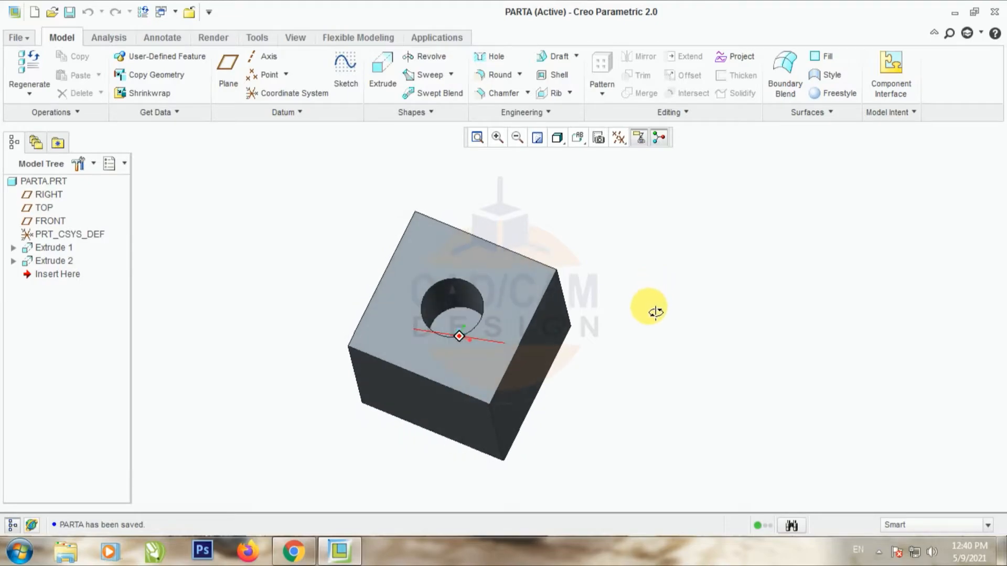
left_click(477, 144)
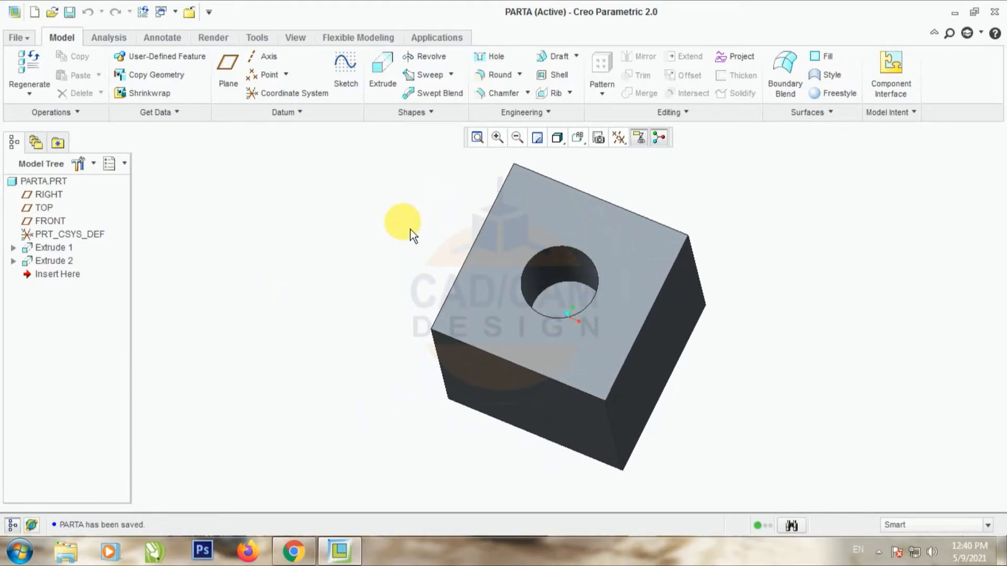
key("ctrl+d")
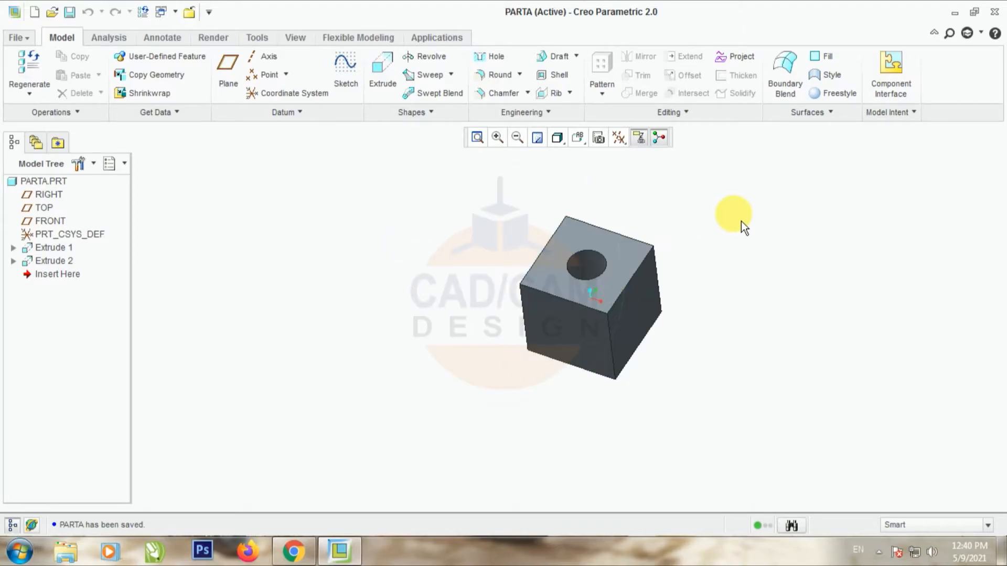
- Measure the diameter of the circular hole in the top face of PARTA
scroll(732, 222, "down", 3)
mouse_move(679, 250)
middle_mouse_down()
mouse_move(680, 229)
mouse_move(677, 244)
middle_mouse_up()
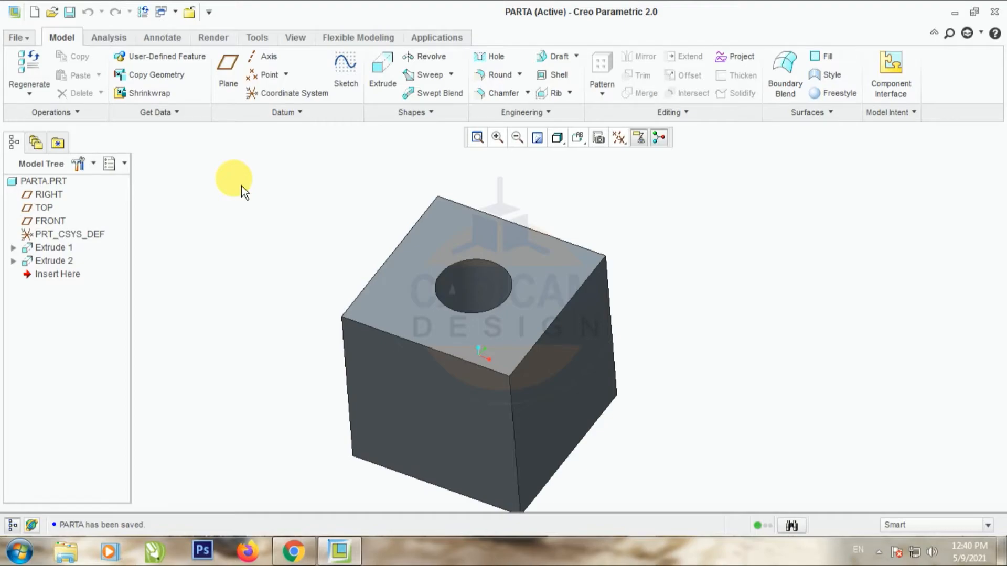
left_click(115, 42)
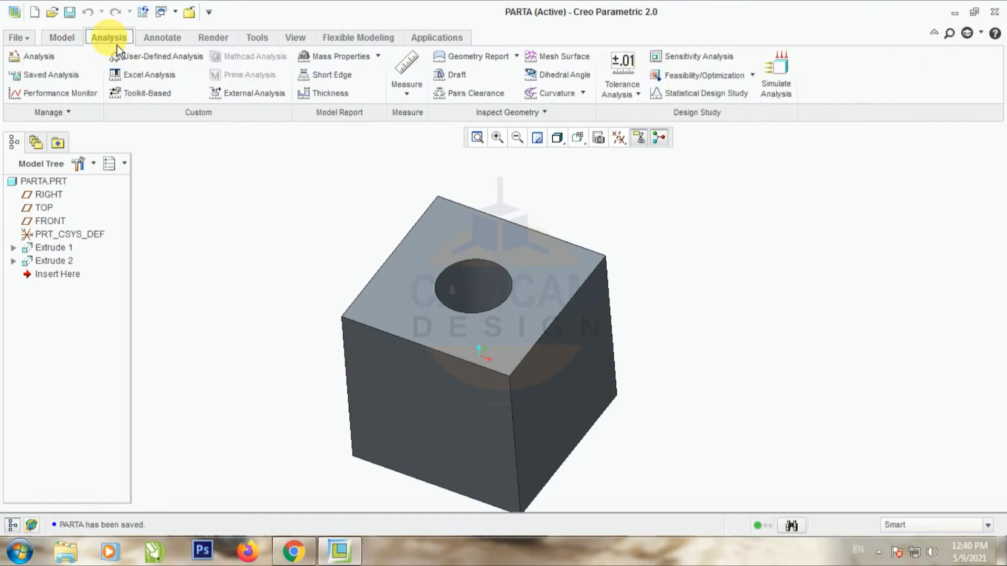
left_click(407, 68)
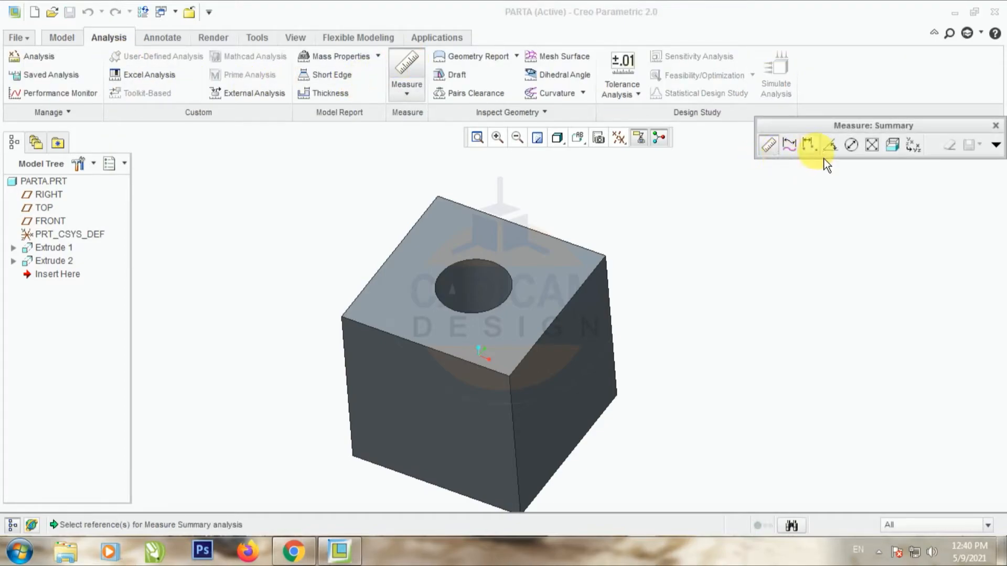
left_click(814, 153)
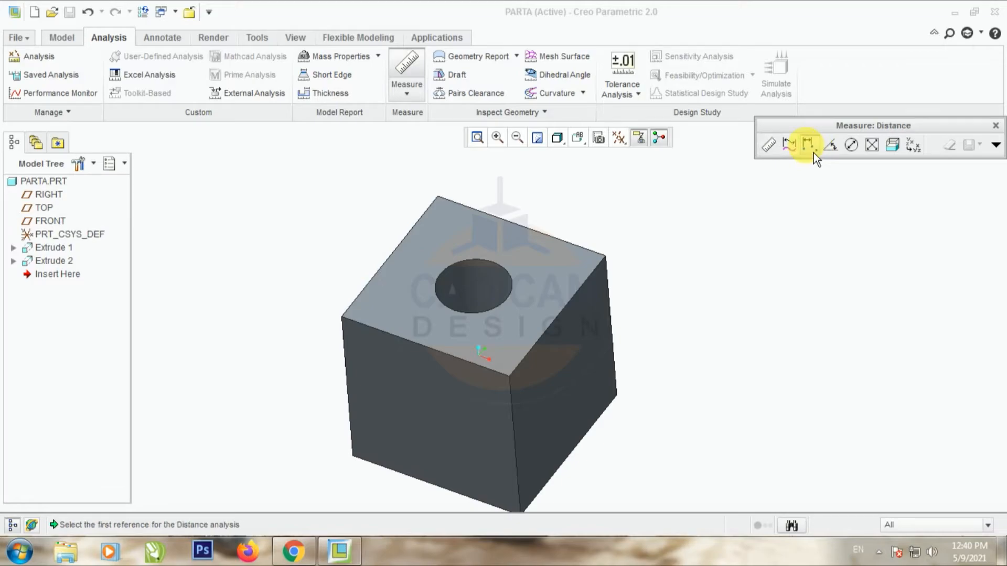
left_click(851, 148)
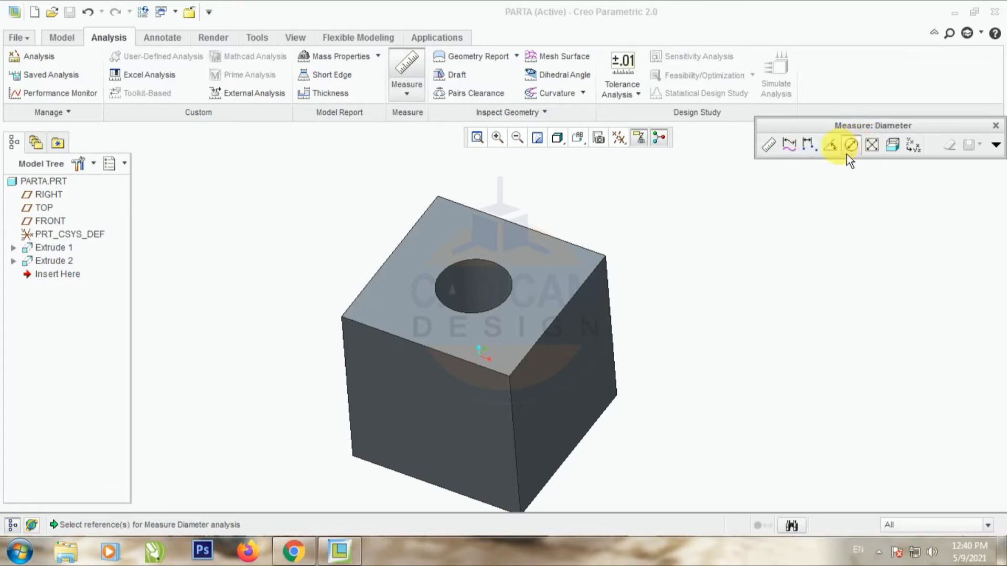
left_click(472, 268)
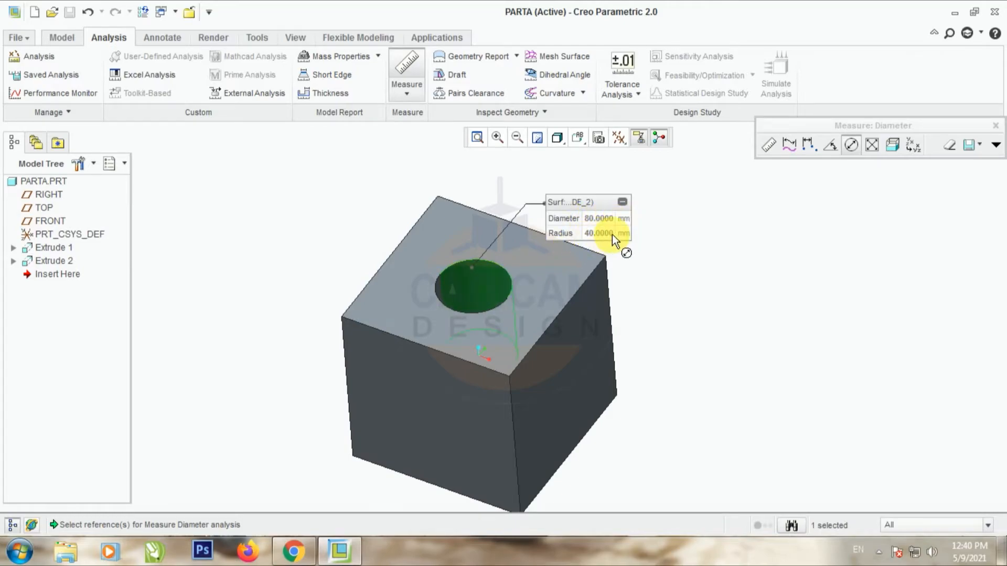
left_click(995, 125)
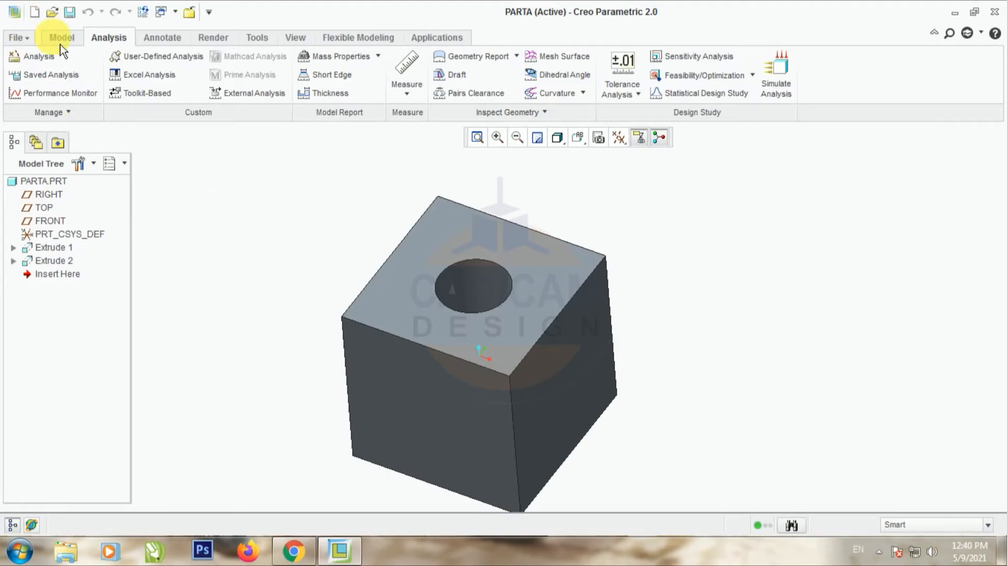
- Create a new solid part named PARTB from the mmns_part_solid template and maximize its window
left_click(34, 12)
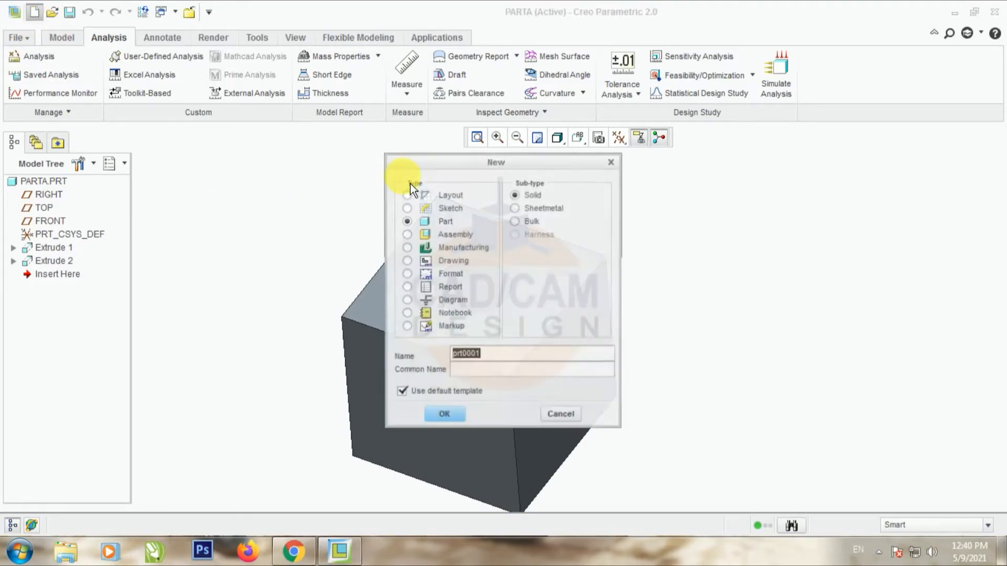
left_click(417, 393)
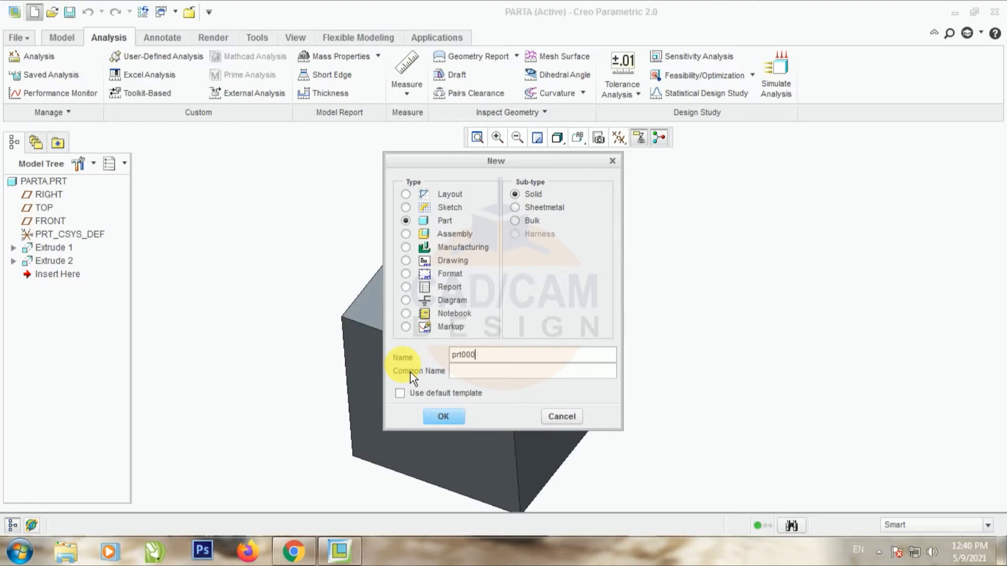
key("BackSpace")
key("BackSpace")
key("BackSpace")
key("BackSpace")
key("BackSpace")
key("BackSpace")
key("BackSpace")
type("PARTB")
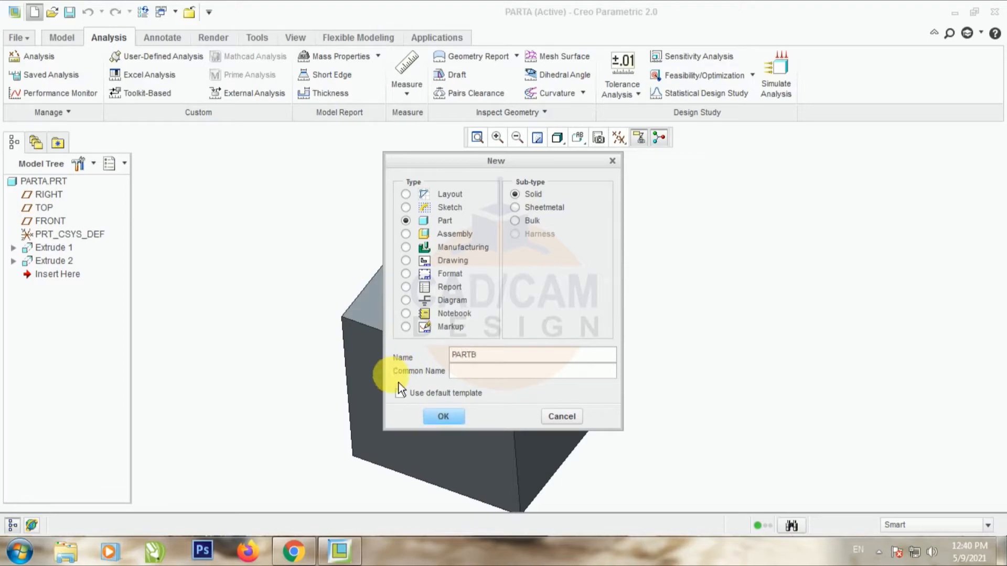
left_click(457, 421)
left_click(470, 213)
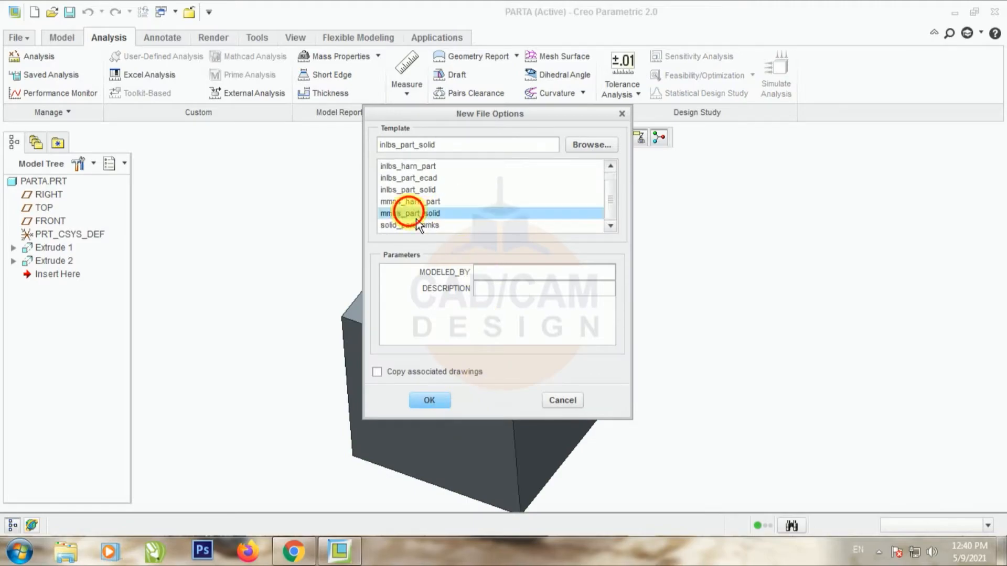
left_click(443, 402)
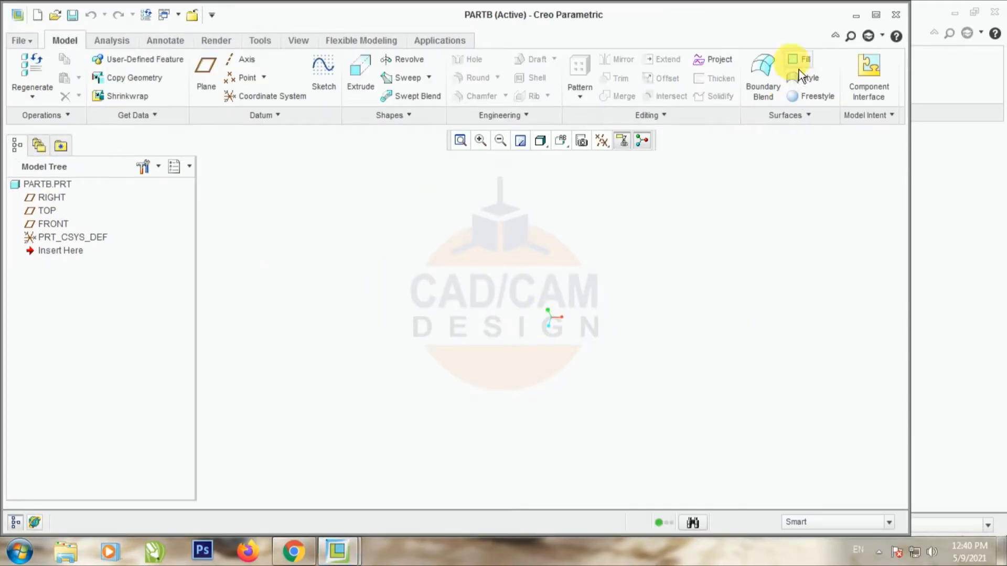
left_click(876, 15)
- Show the datum planes and start an Extrude feature sketched on the RIGHT plane
left_click(649, 137)
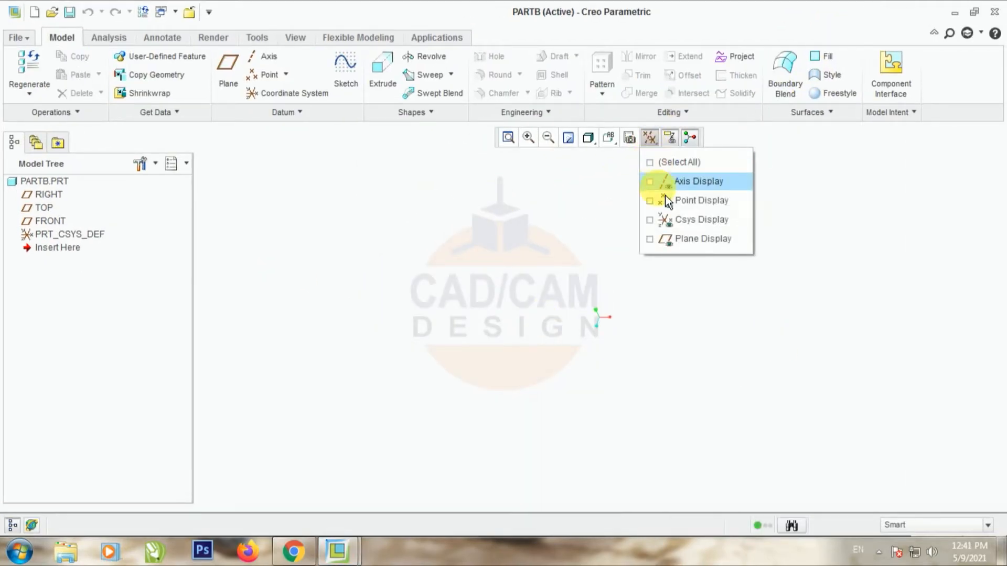
left_click(650, 240)
left_click(382, 73)
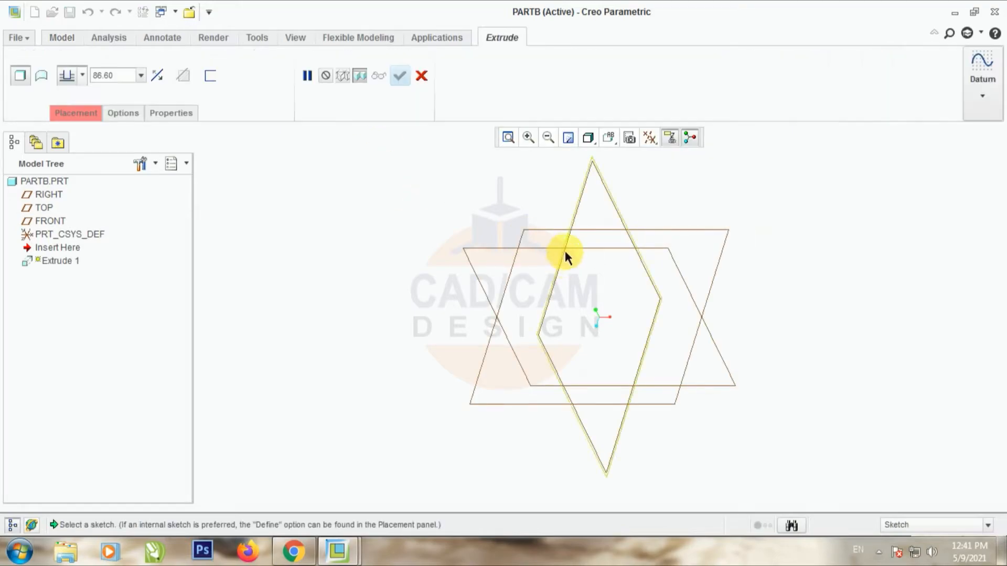
left_click(567, 244)
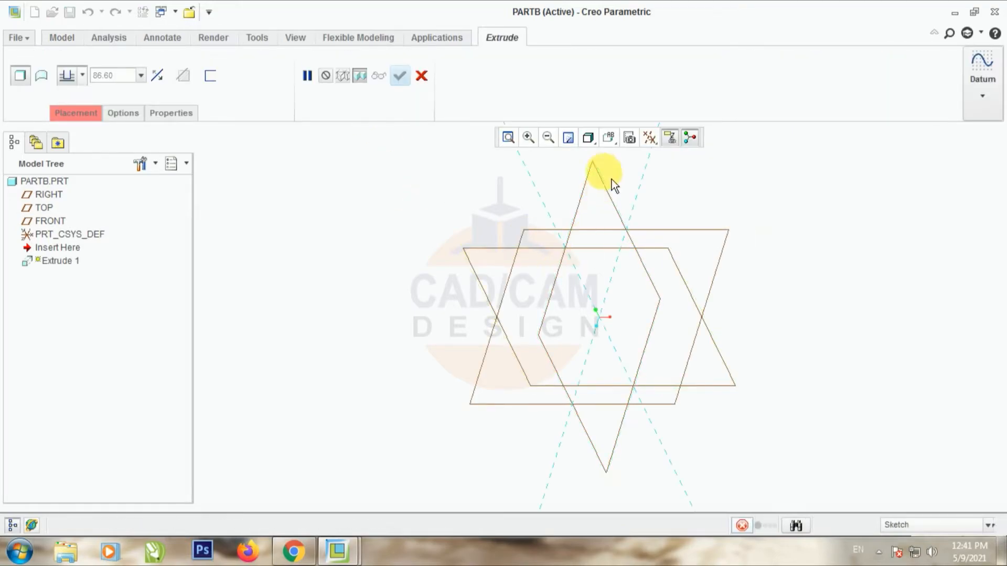
- Hide the datum planes and draw vertical and horizontal centerlines through the sketch origin
left_click(650, 137)
left_click(629, 137)
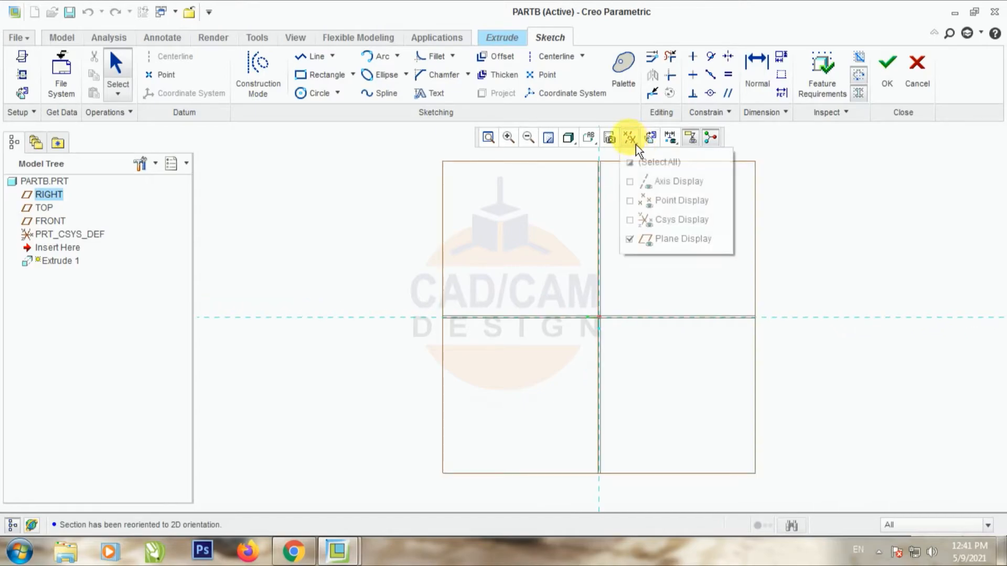
left_click(630, 162)
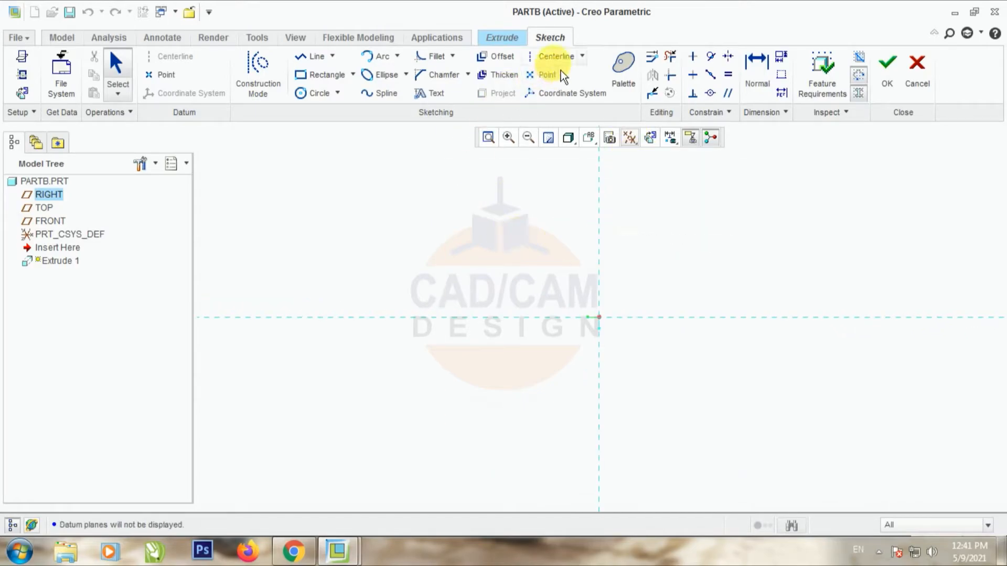
left_click(555, 57)
left_click(599, 317)
left_click(599, 274)
left_click(599, 317)
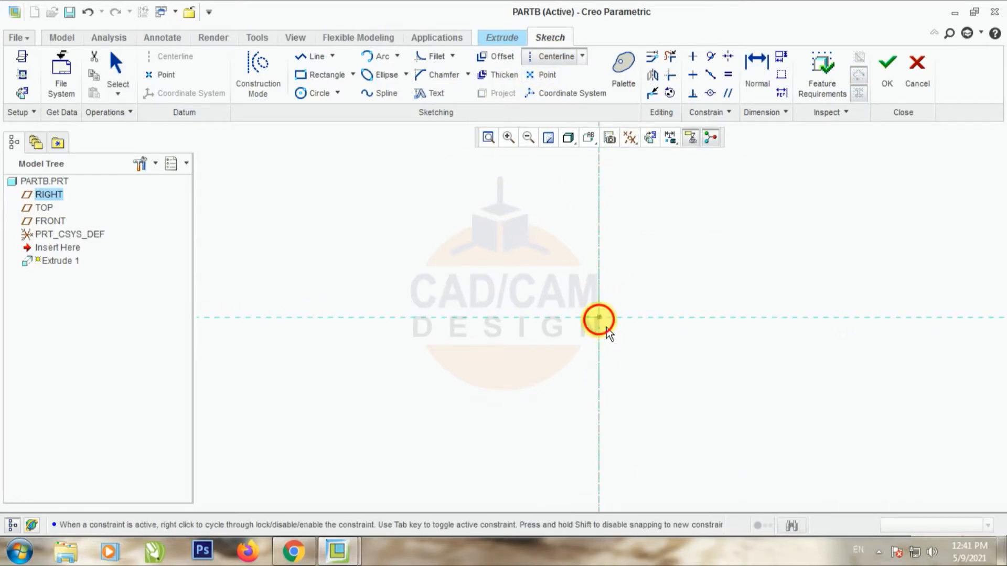
left_click(630, 317)
left_click(123, 79)
- Sketch a circle about 212 mm in diameter centered on the intersection of the centerlines
left_click(312, 93)
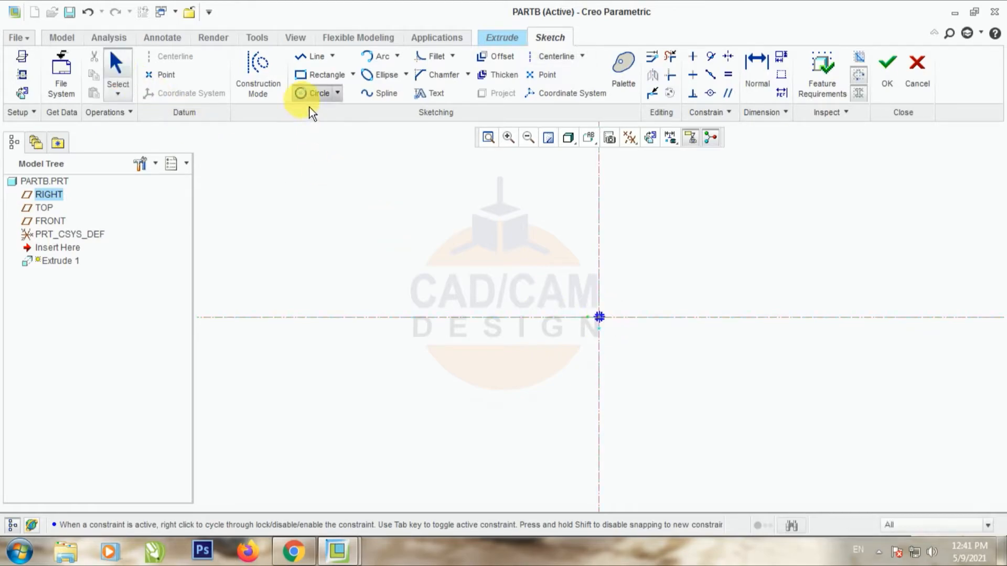
left_click(599, 317)
left_click(644, 361)
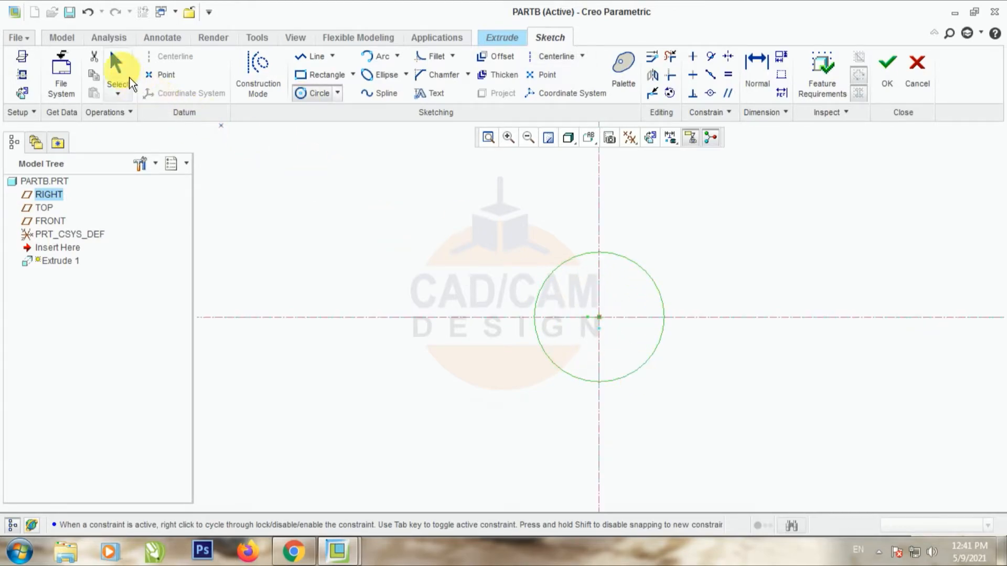
left_click(116, 67)
left_click(345, 213)
- Set the circle's diameter to 78 mm and finish the sketch
double_click(513, 255)
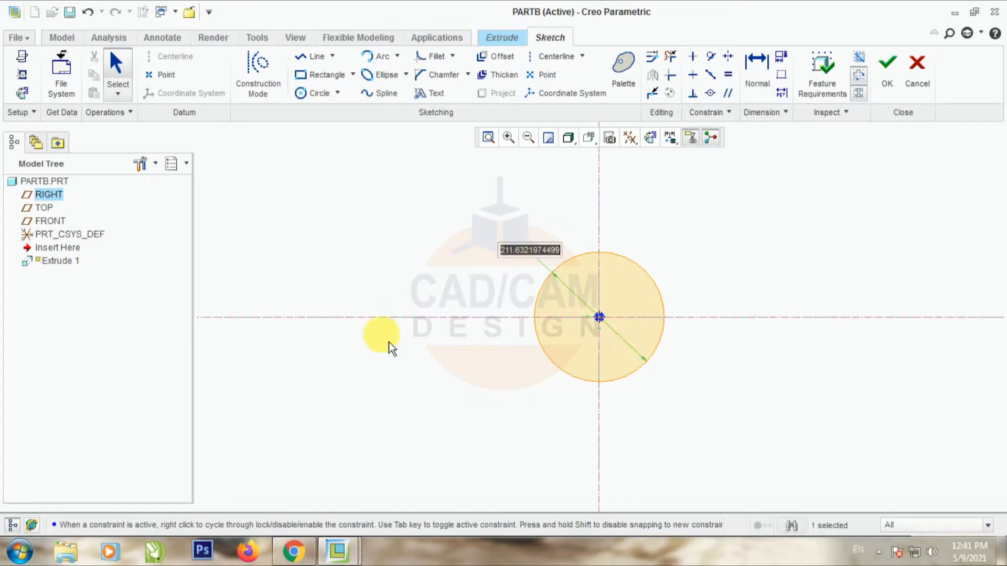
type("78")
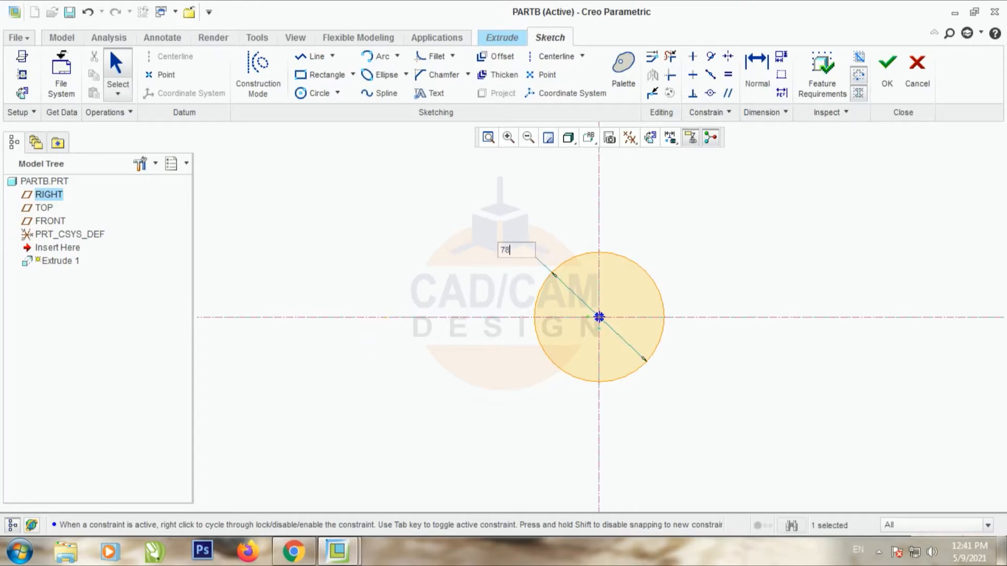
key("Return")
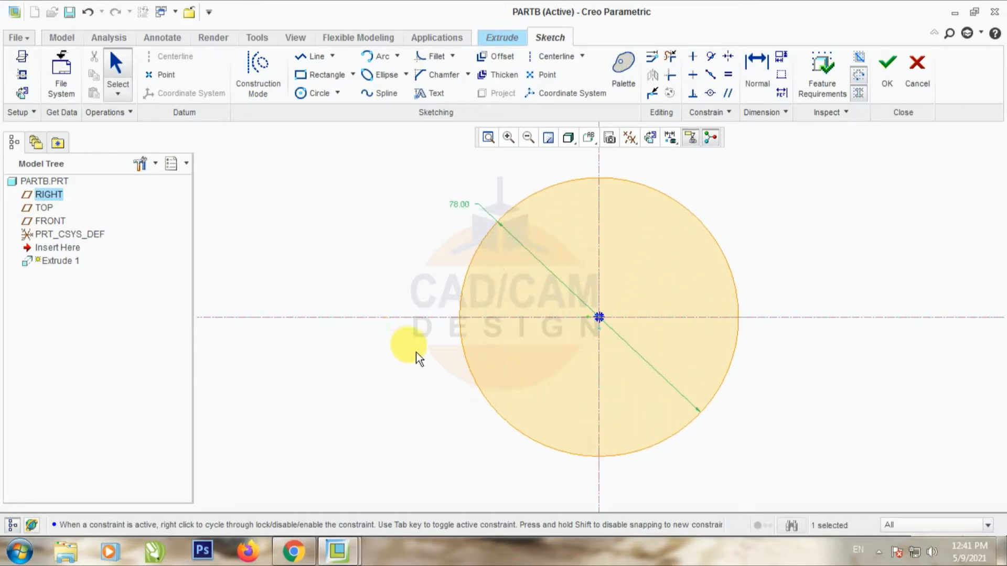
left_click(887, 65)
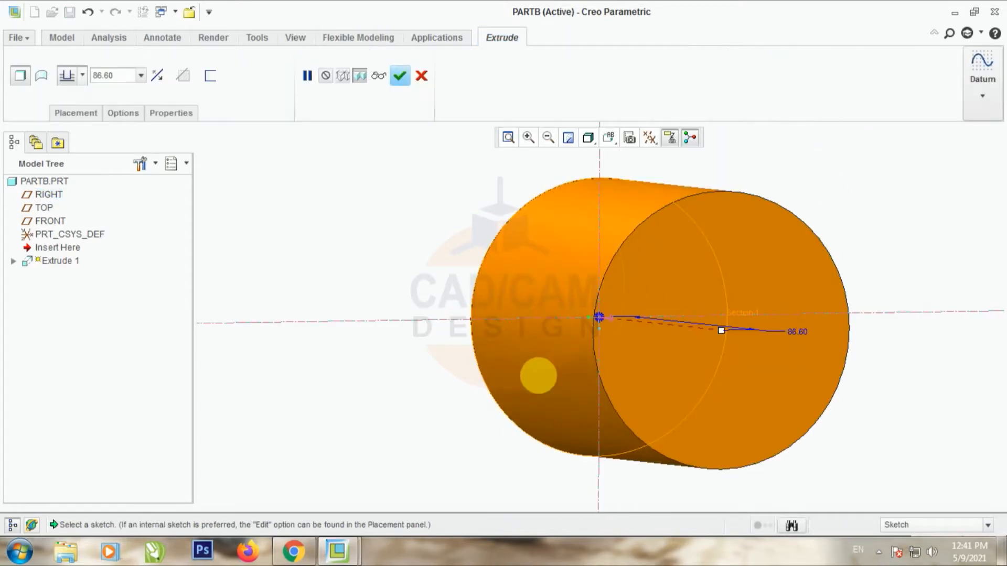
- Extrude the circle symmetrically about the sketch plane to a total depth of 70 mm
middle_click_drag(509, 343, 603, 337)
scroll(598, 337, "up", 2)
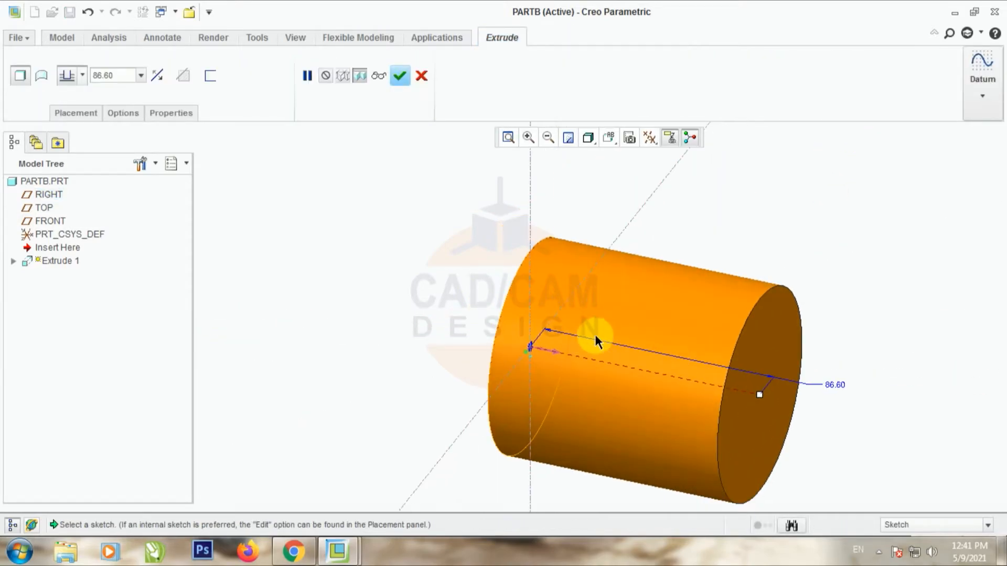
left_click(83, 76)
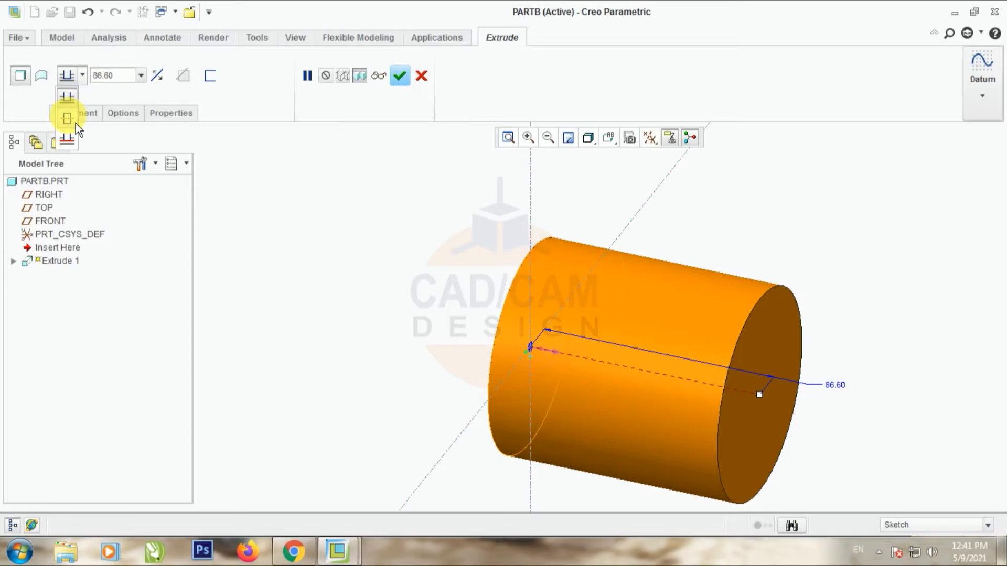
left_click(75, 123)
double_click(129, 77)
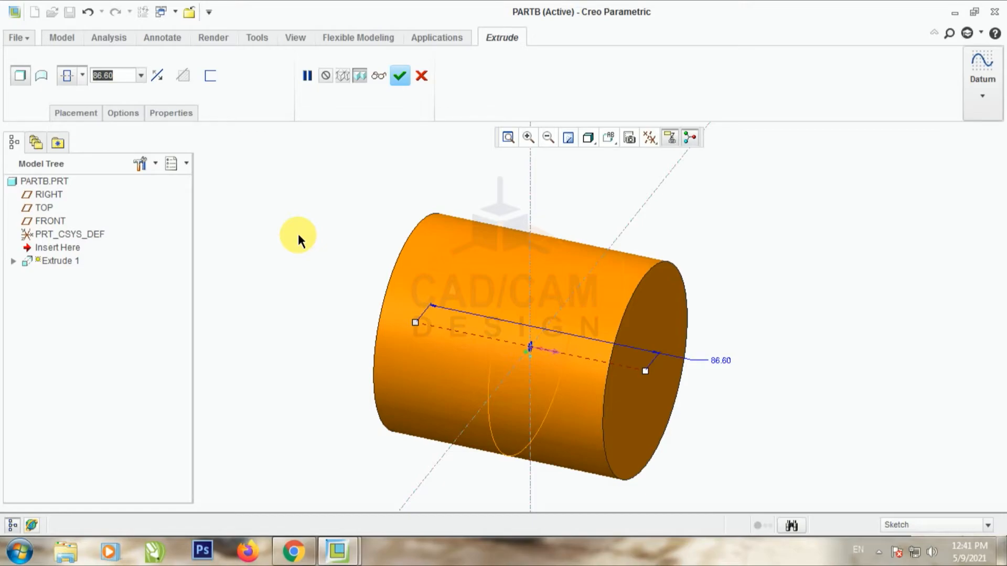
type("70")
key("Return")
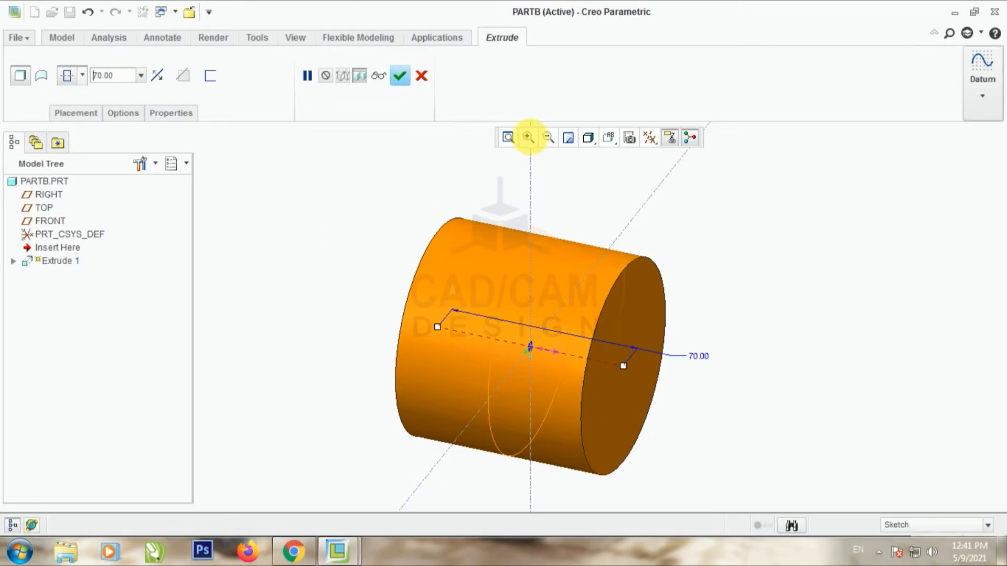
left_click(400, 76)
- Save the cylinder part PARTB
mouse_move(400, 228)
middle_mouse_down()
mouse_move(371, 215)
mouse_move(381, 226)
middle_mouse_up()
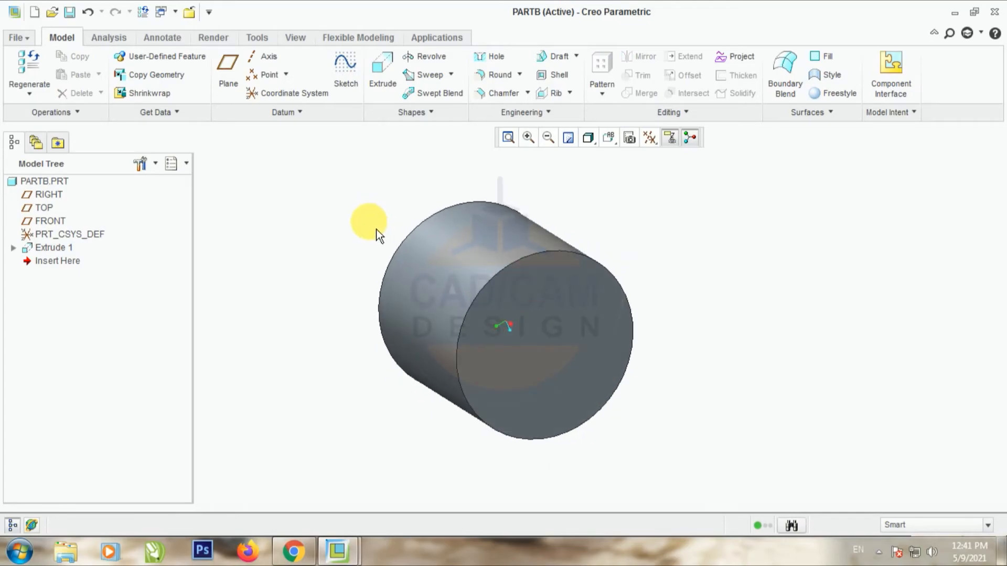
key("ctrl+s")
left_click(388, 495)
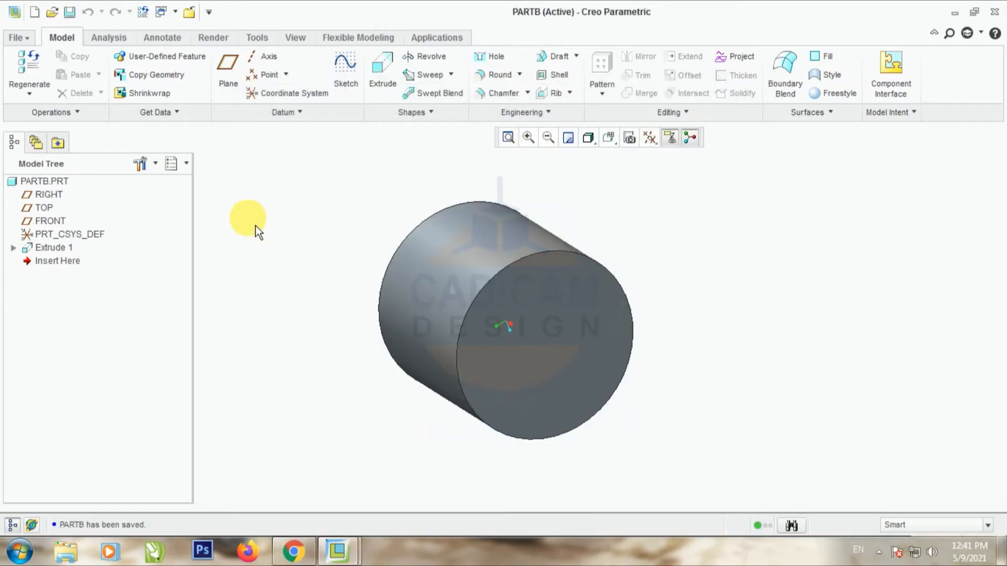
- Create a new design assembly named ASM-1 without the default template, using the mmns_asm_design template
left_click(35, 11)
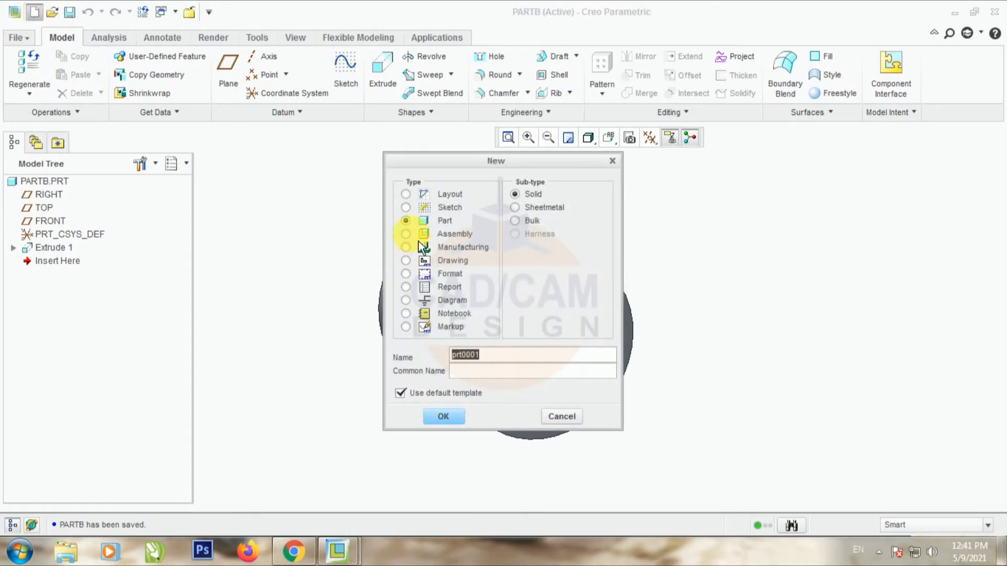
left_click(418, 239)
left_click(400, 392)
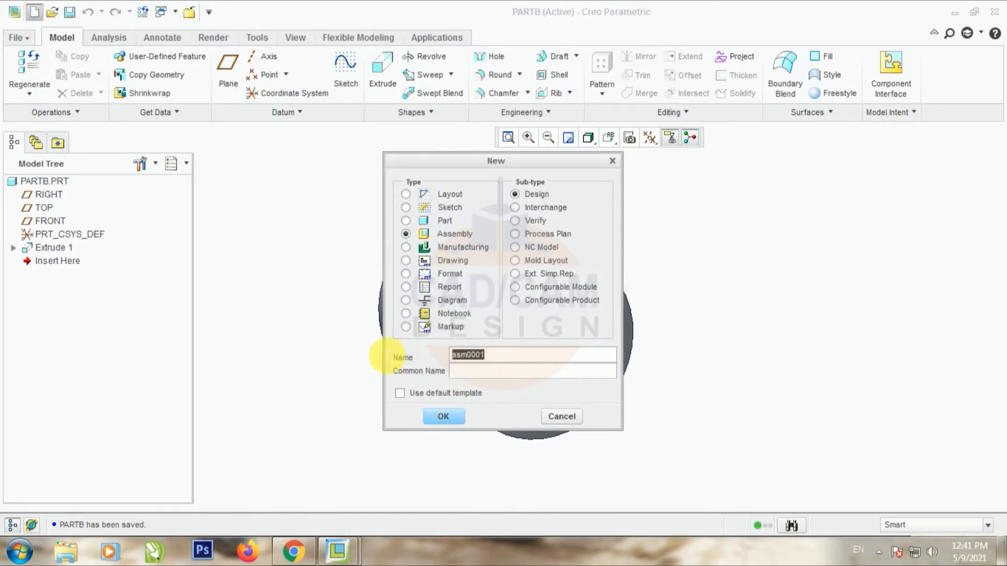
type("ASM-1")
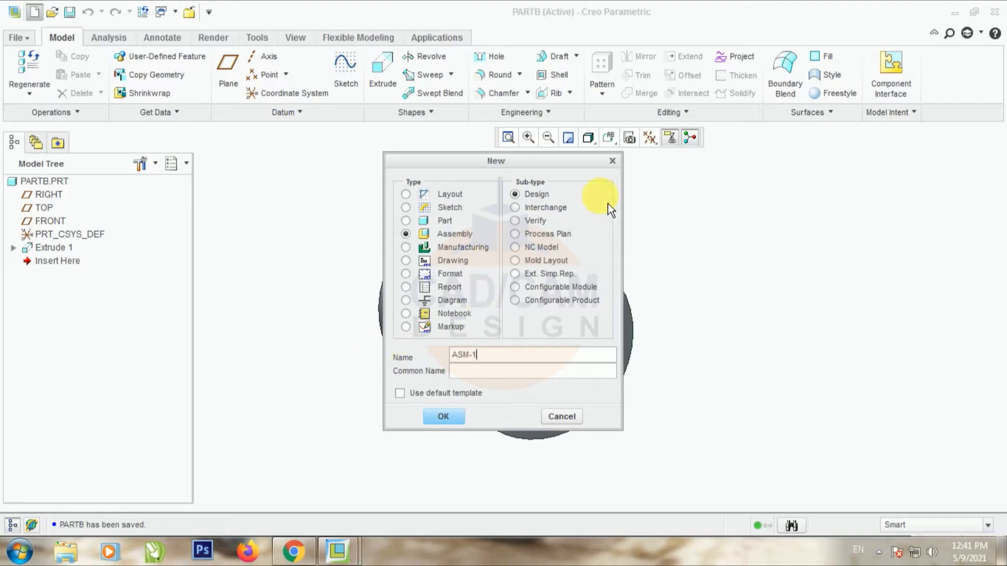
left_click(451, 418)
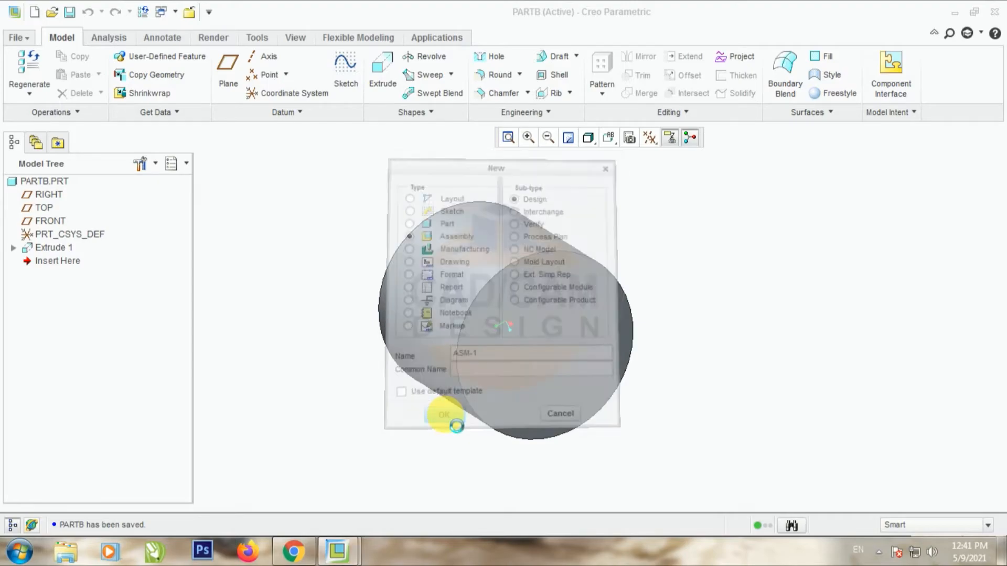
scroll(442, 231, "down", 1)
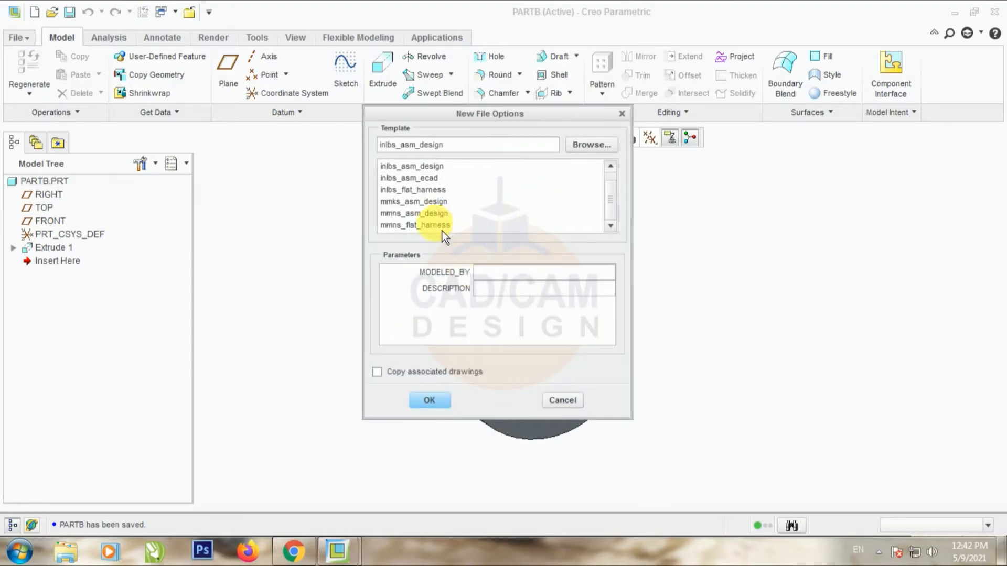
left_click(398, 221)
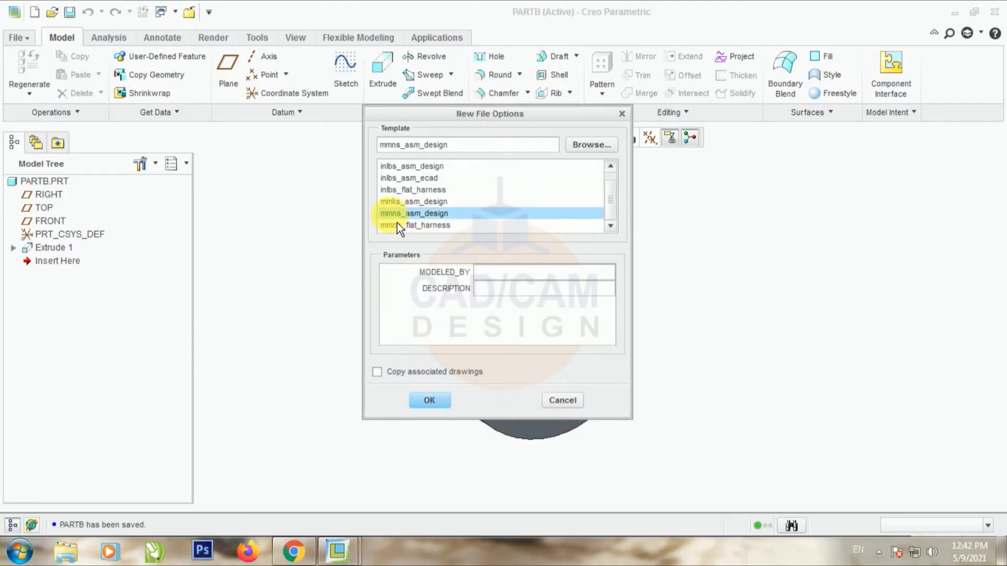
left_click(431, 401)
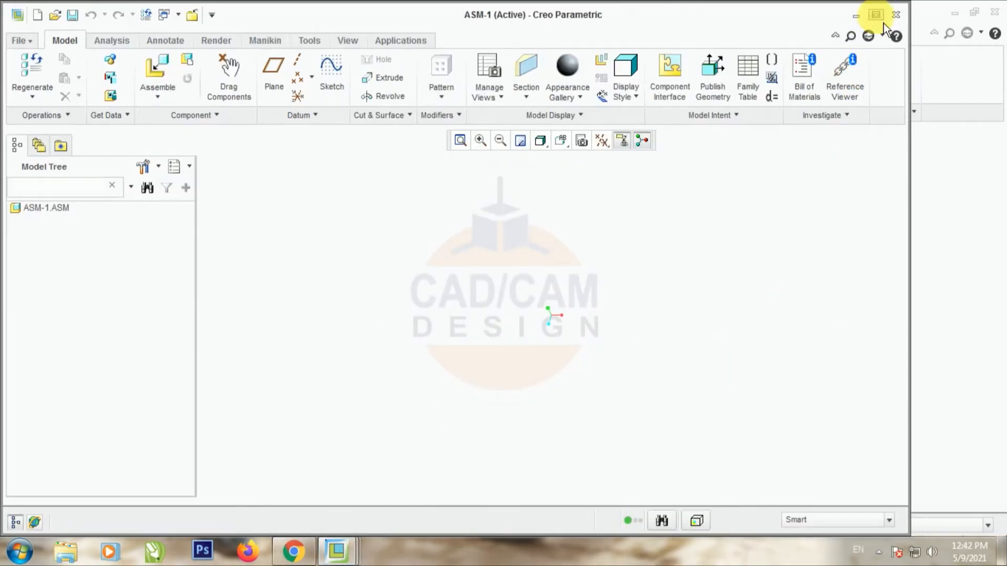
- Maximize the assembly window and turn on the display of datum planes
left_click(874, 13)
left_click(666, 137)
left_click(654, 239)
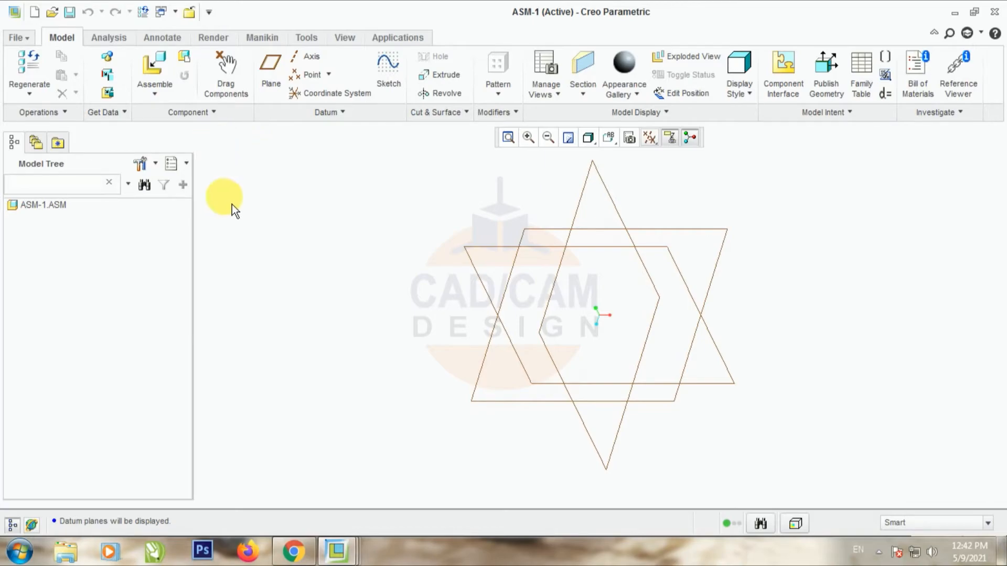
- Bring parta.prt into the assembly as the first component, with the file preview switched on
left_click(159, 73)
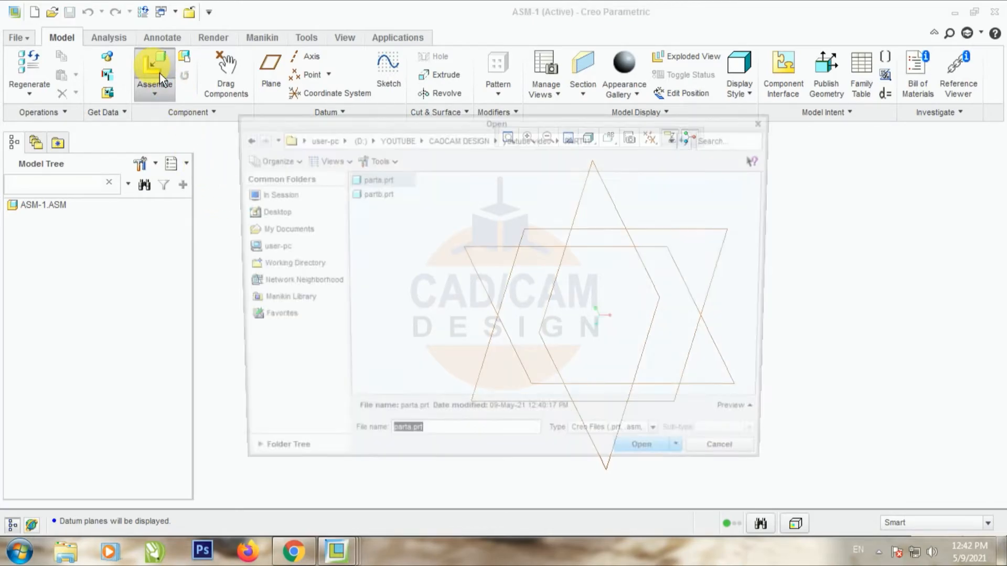
left_click(376, 195)
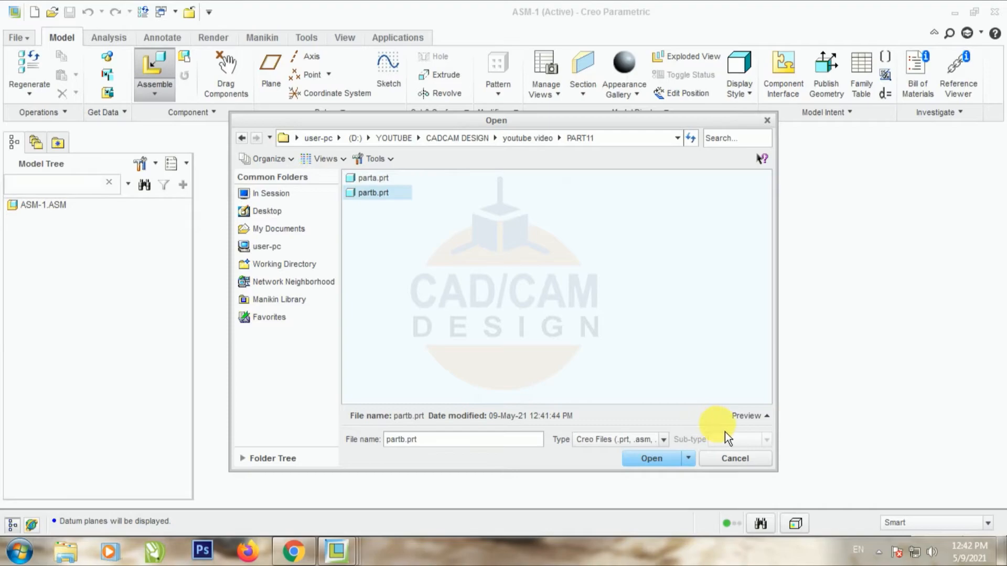
left_click(745, 415)
left_click(373, 179)
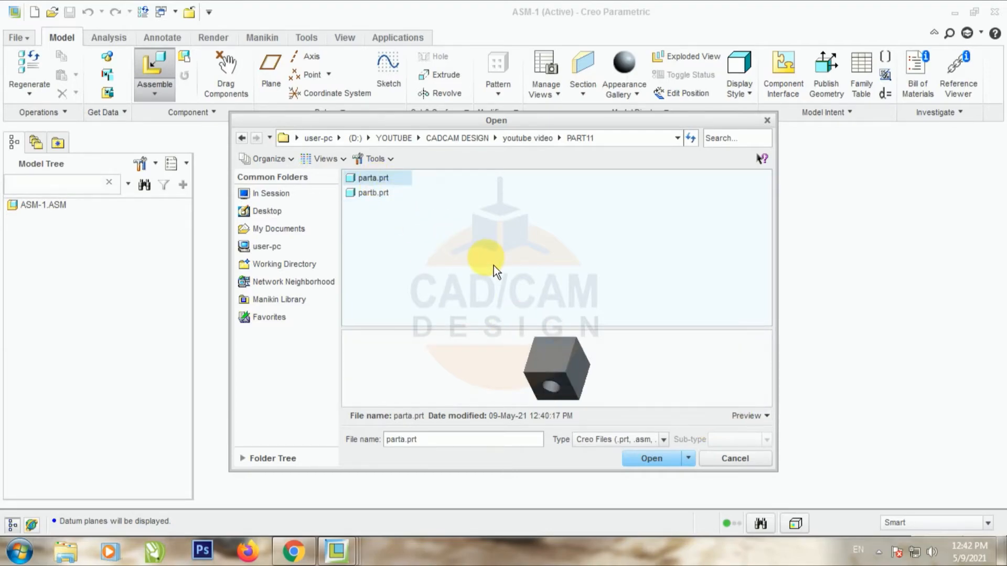
left_click(619, 380)
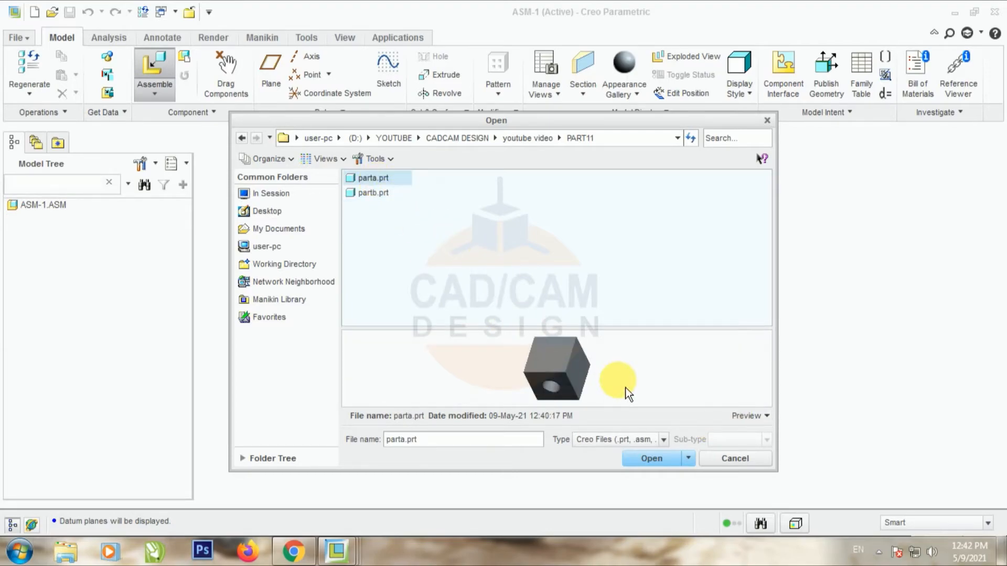
left_click(655, 465)
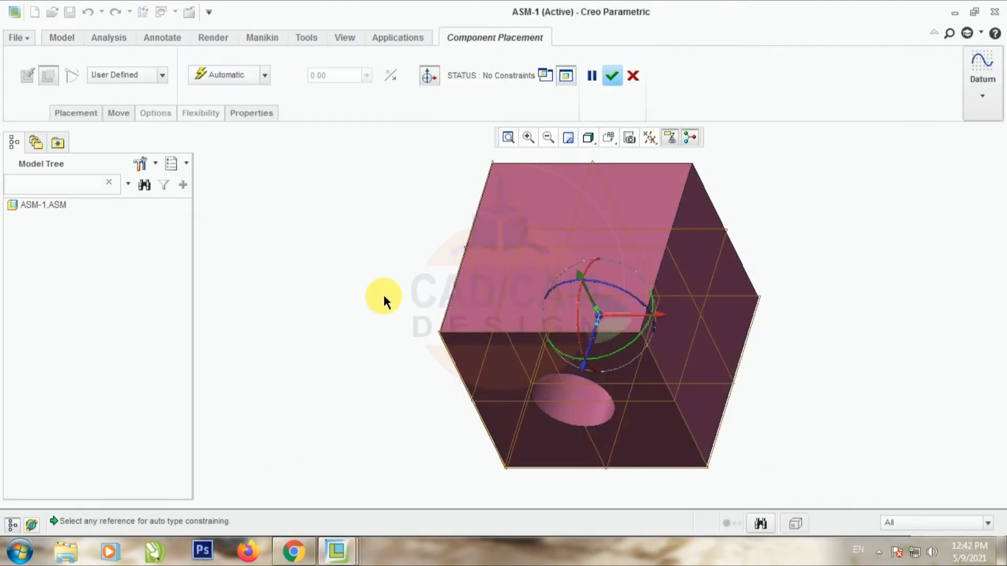
- Move the unplaced PARTA cube away from the assembly datum planes and rotate it freely
scroll(409, 307, "down", 2)
middle_click_drag(294, 298, 308, 272)
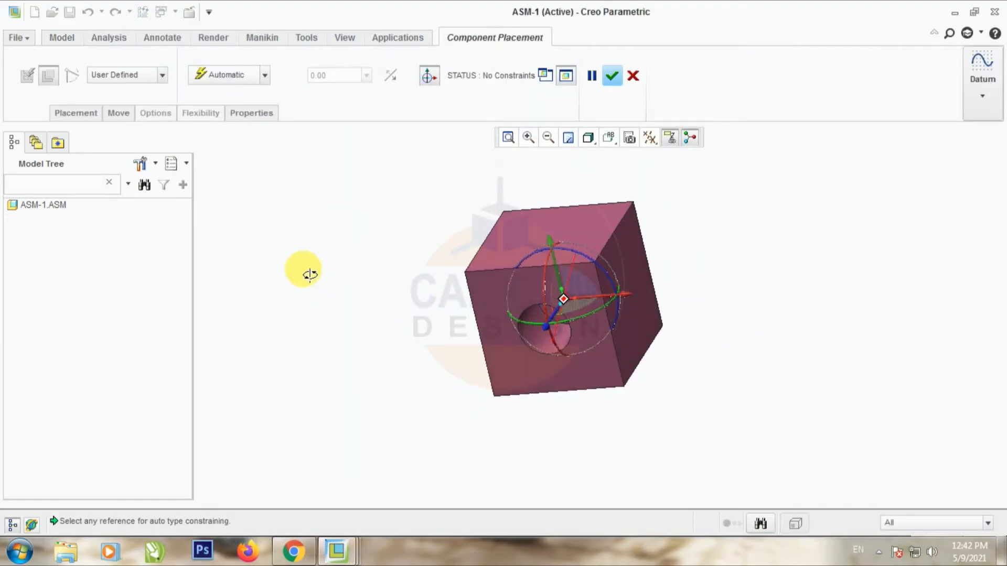
left_click(605, 297)
left_click_drag(613, 308, 733, 278)
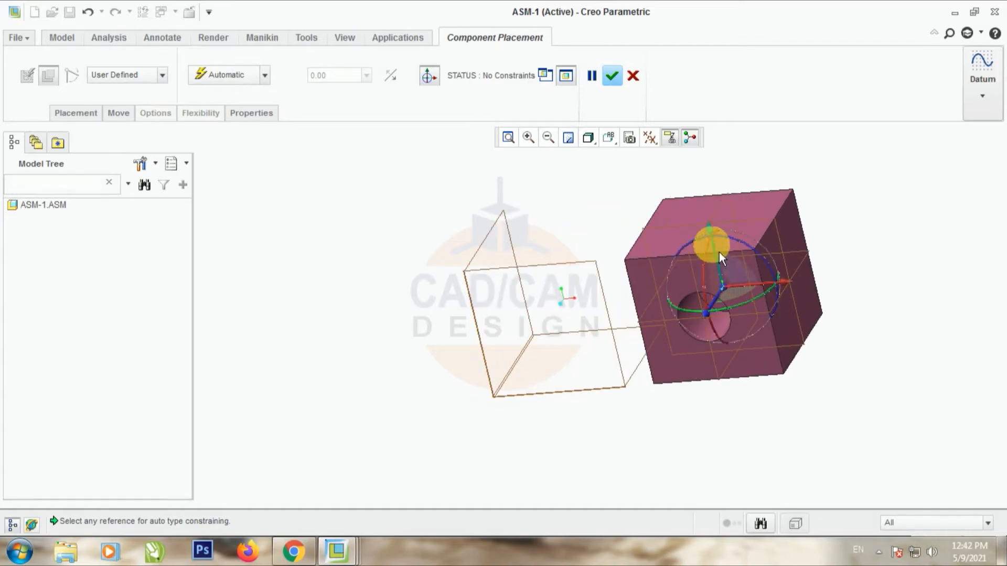
left_click_drag(702, 219, 687, 286)
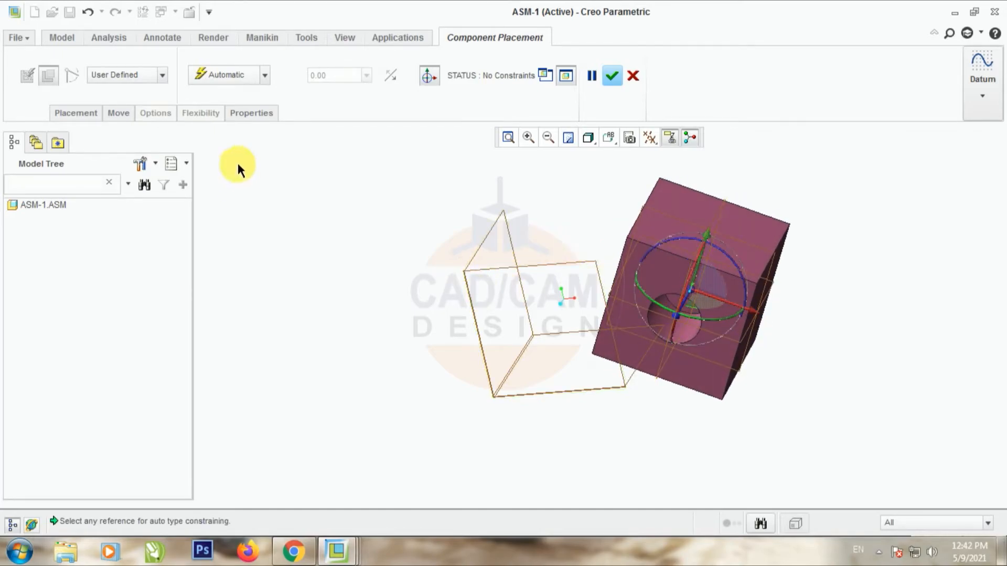
- Fully constrain the PARTA cube with the Default constraint and accept its placement
left_click(265, 76)
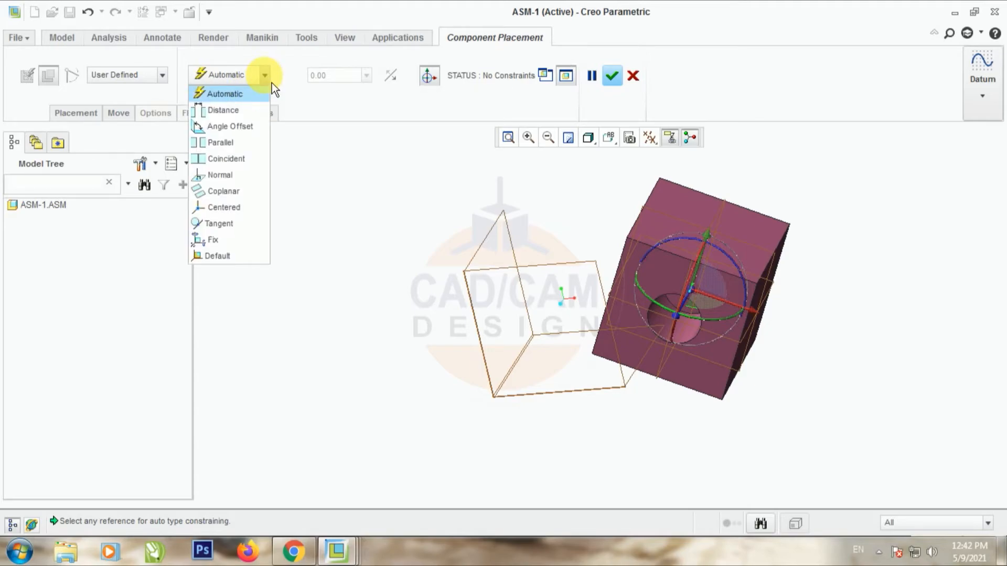
left_click(227, 257)
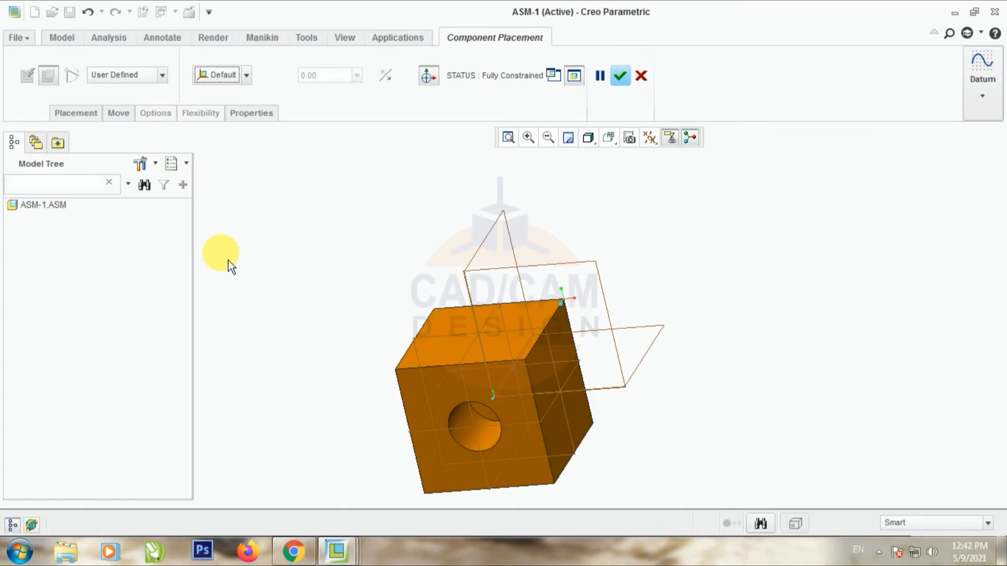
left_click(619, 76)
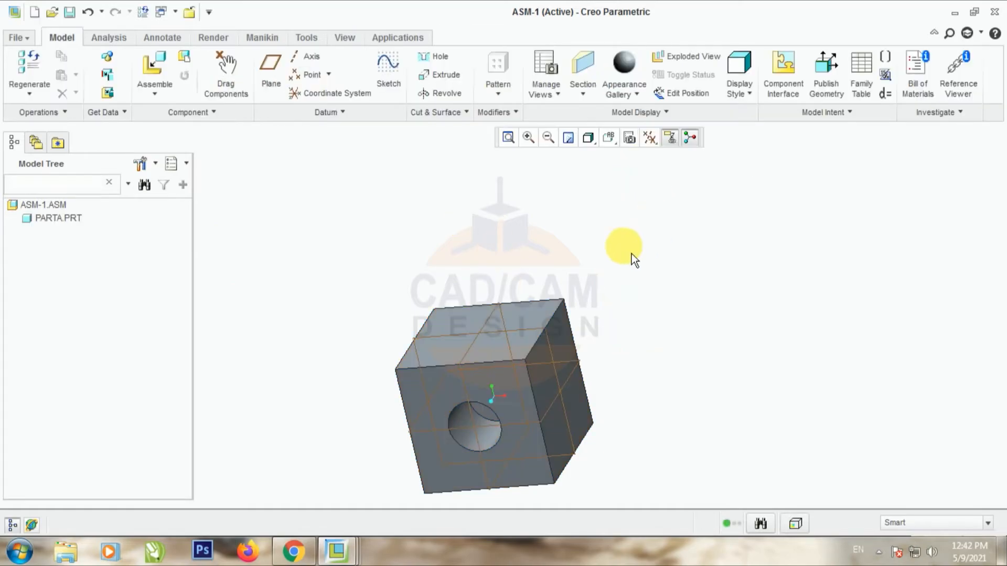
- Bring partb.prt into the assembly as the second component
scroll(552, 268, "up", 4)
mouse_move(600, 309)
middle_mouse_down()
mouse_move(571, 296)
mouse_move(592, 325)
middle_mouse_up()
scroll(593, 325, "up", 1)
scroll(526, 327, "down", 1)
scroll(527, 327, "down", 3)
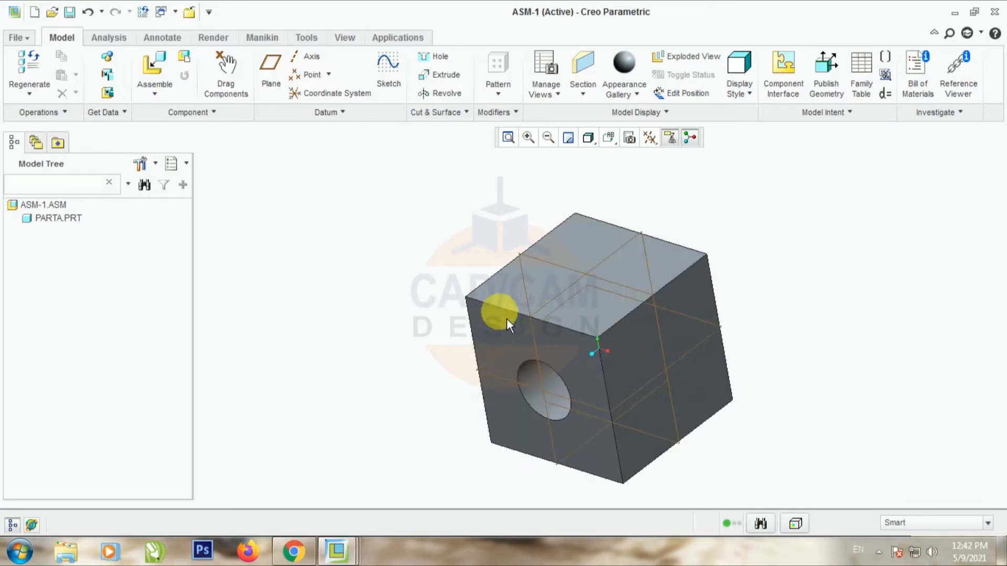
middle_click_drag(377, 304, 466, 264)
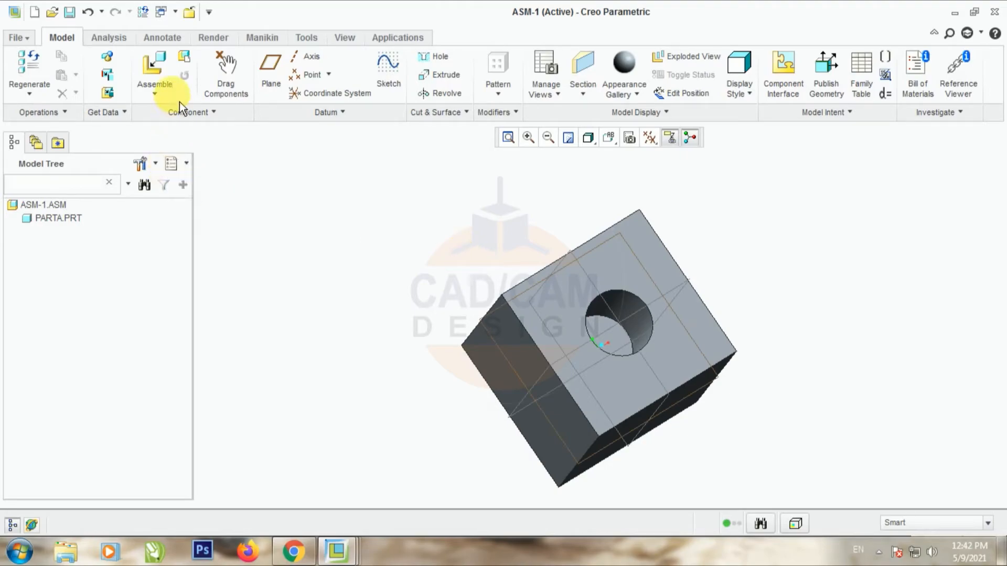
left_click(174, 74)
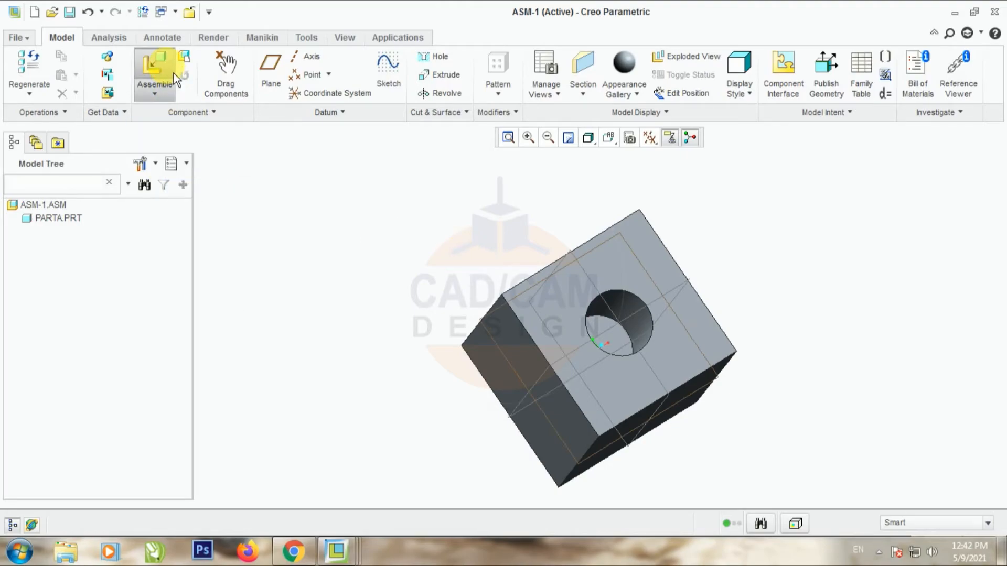
left_click(362, 194)
left_click(653, 459)
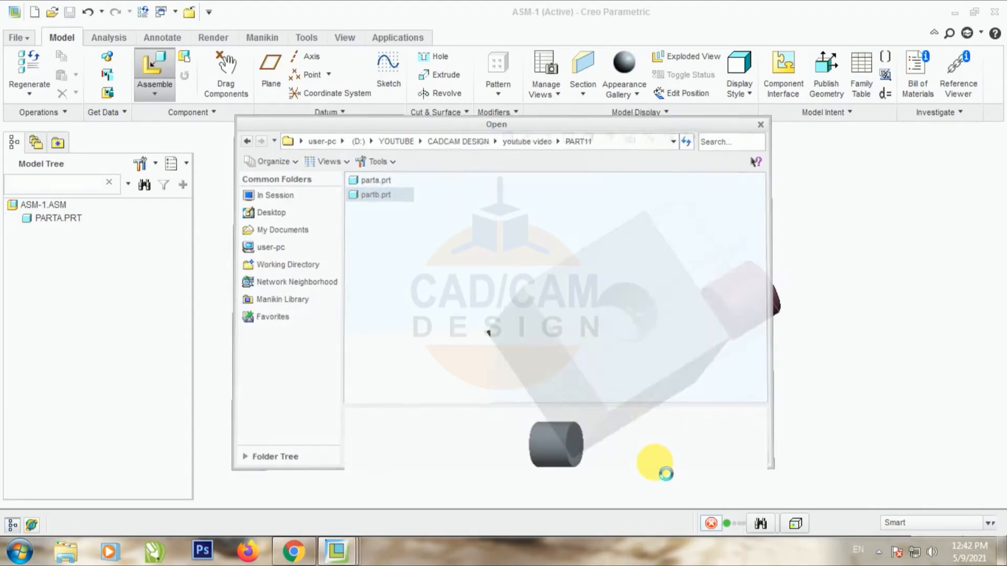
- Move the PARTB cylinder clear of the cube and rotate it upright, roughly parallel to the cube's hole
left_click_drag(748, 306, 853, 237)
middle_click_drag(827, 228, 668, 215)
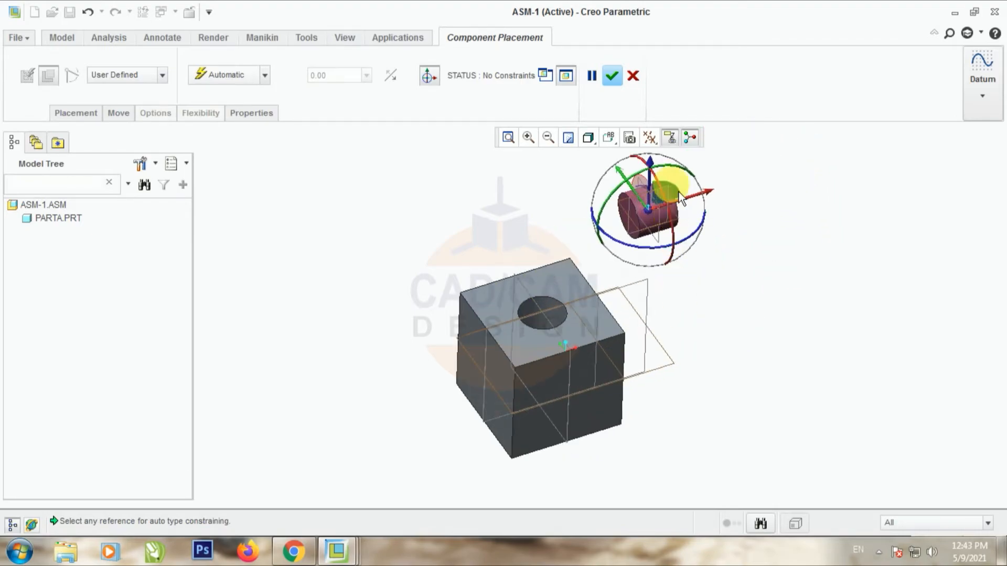
left_click(522, 305)
left_click_drag(638, 181, 606, 231)
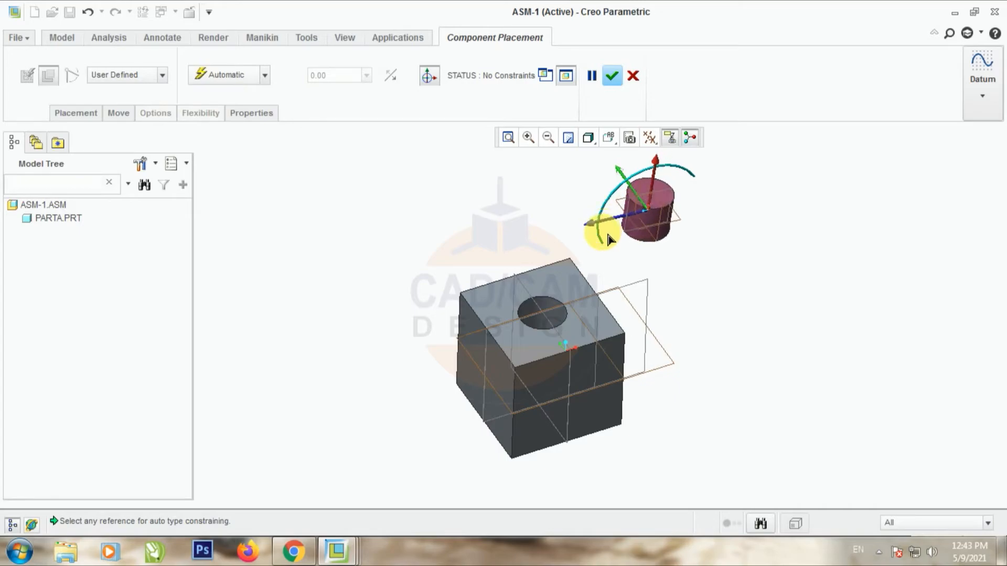
- Turn on the display of datum axes for the cylinder and the cube's hole
scroll(658, 242, "up", 3)
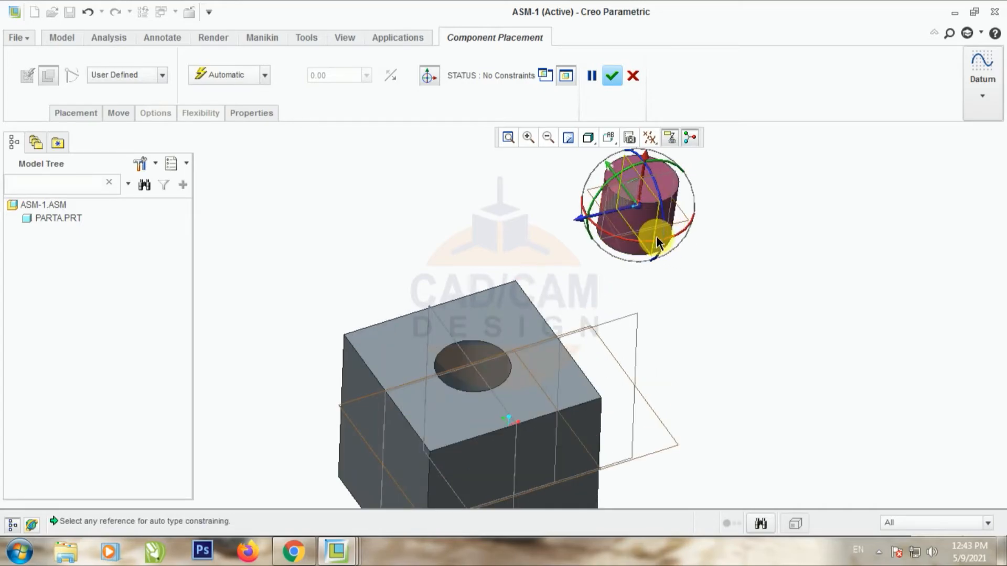
left_click(649, 137)
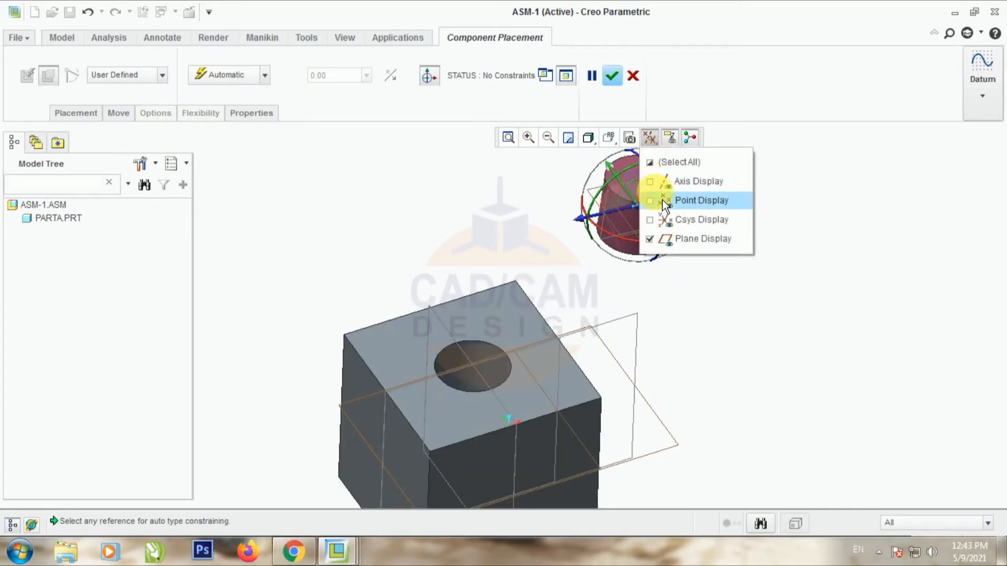
scroll(649, 225, "up", 2)
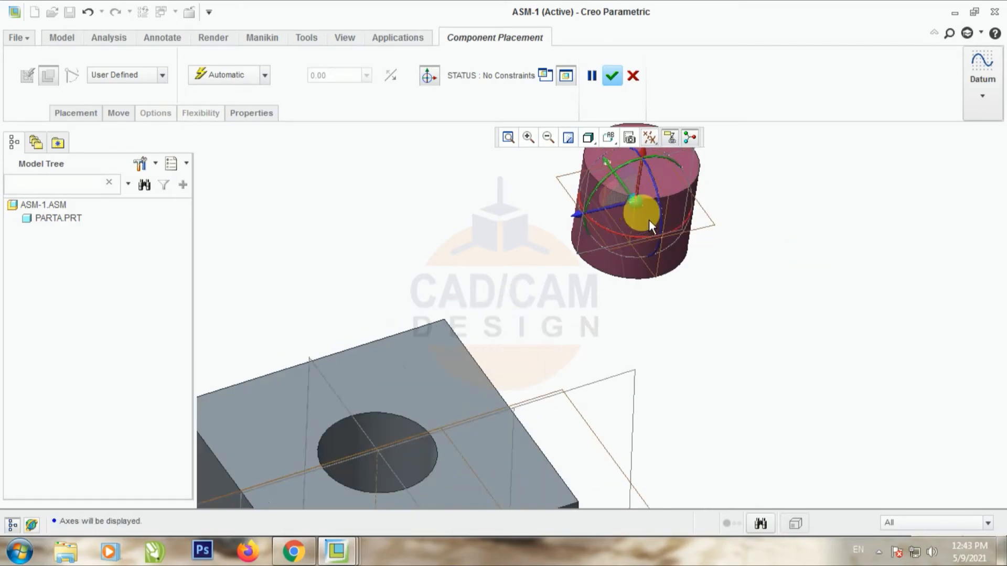
scroll(634, 217, "down", 2)
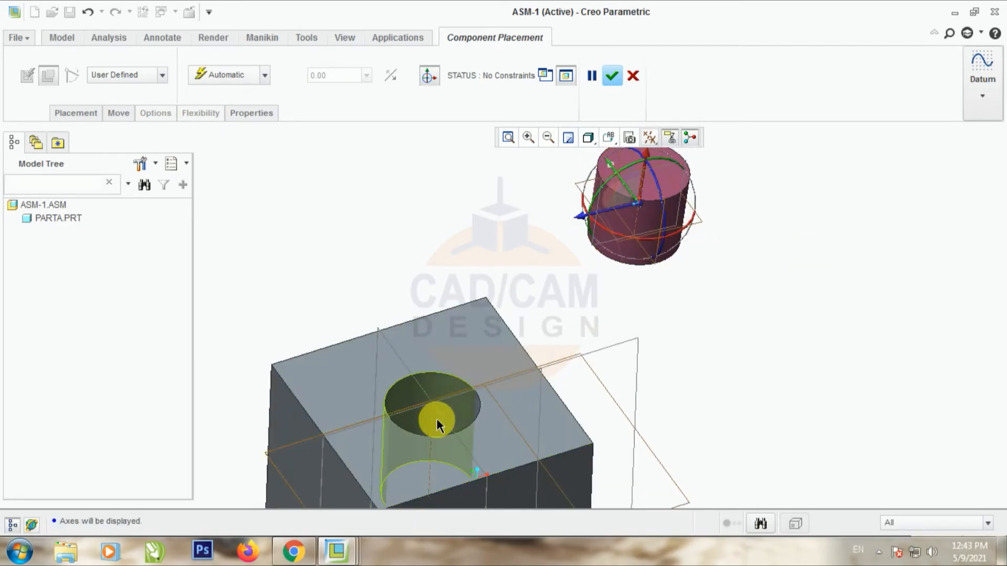
- Constrain the cylinder's axis to the axis of the cube's hole and set the constraint type to Coincident
middle_click_drag(606, 304, 629, 296)
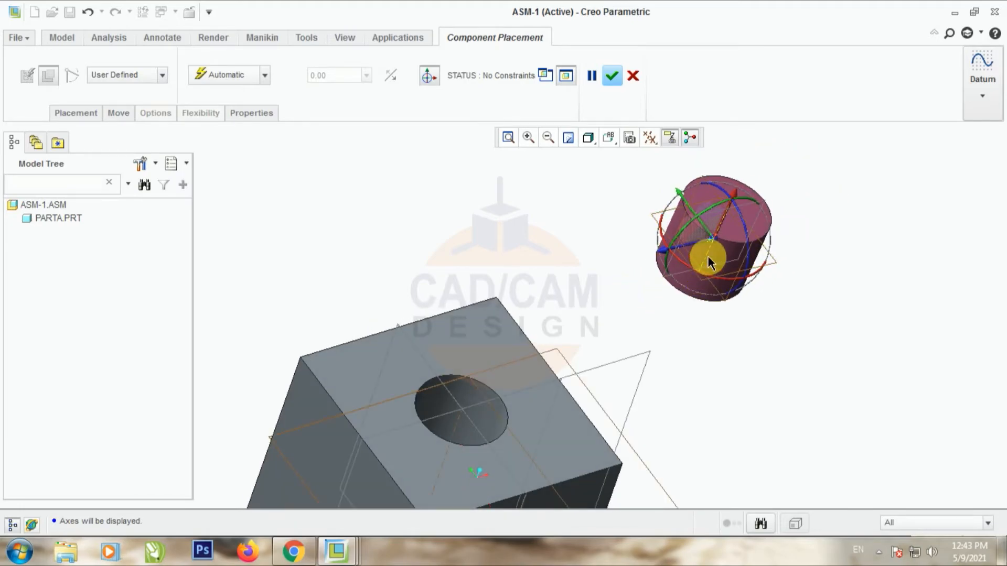
left_click(709, 254)
scroll(568, 283, "up", 2)
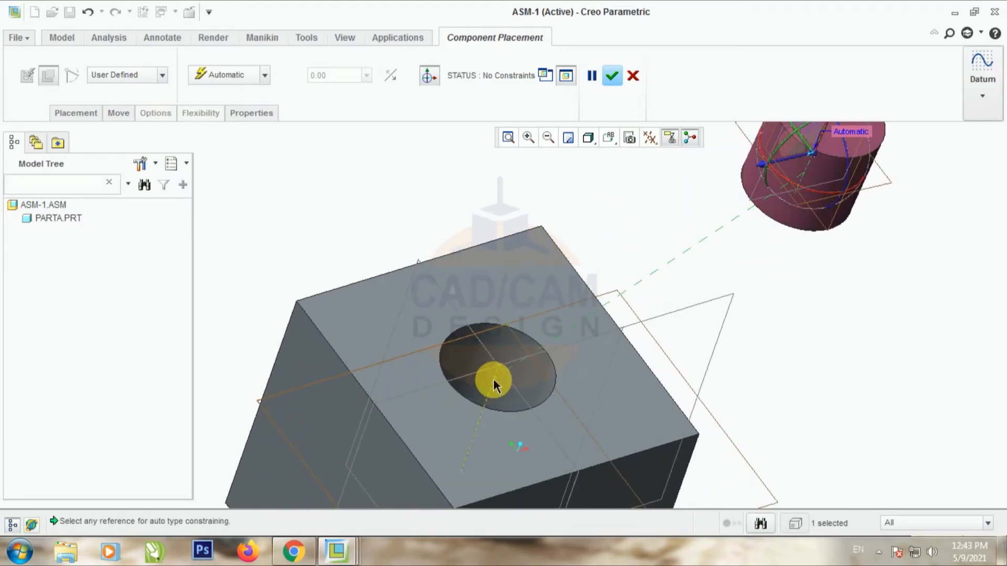
left_click(494, 381)
scroll(518, 220, "up", 3)
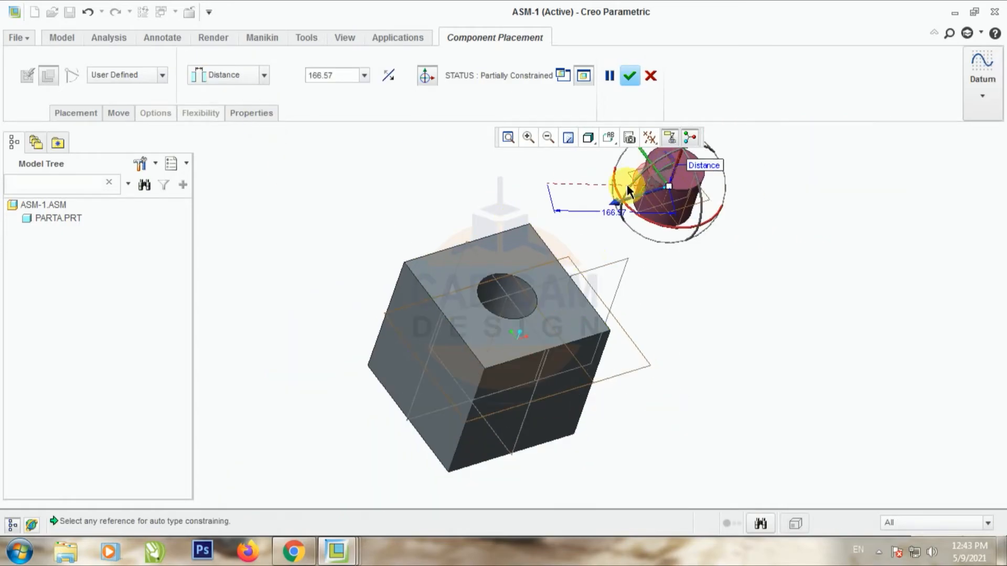
scroll(629, 184, "down", 2)
left_click(265, 78)
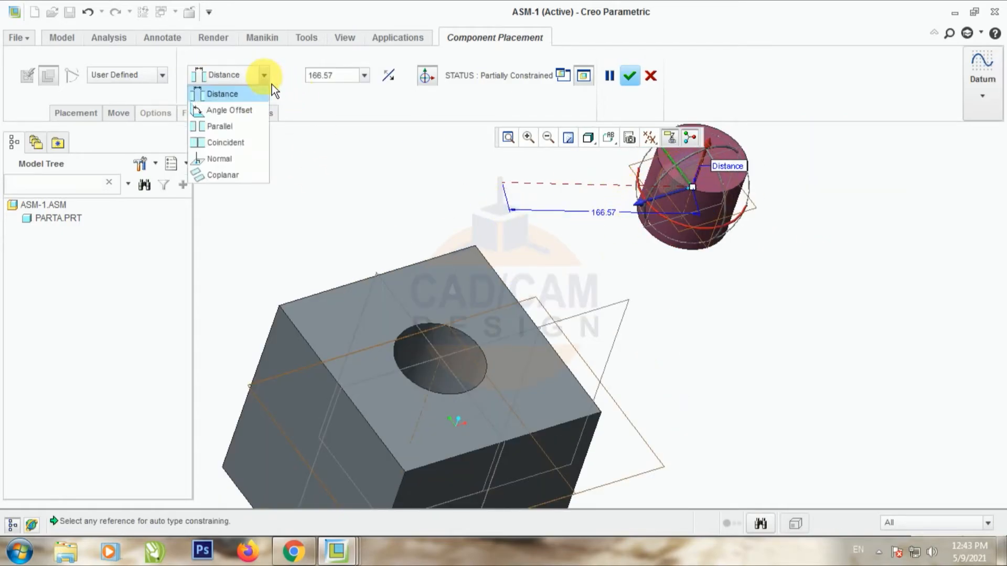
left_click(225, 150)
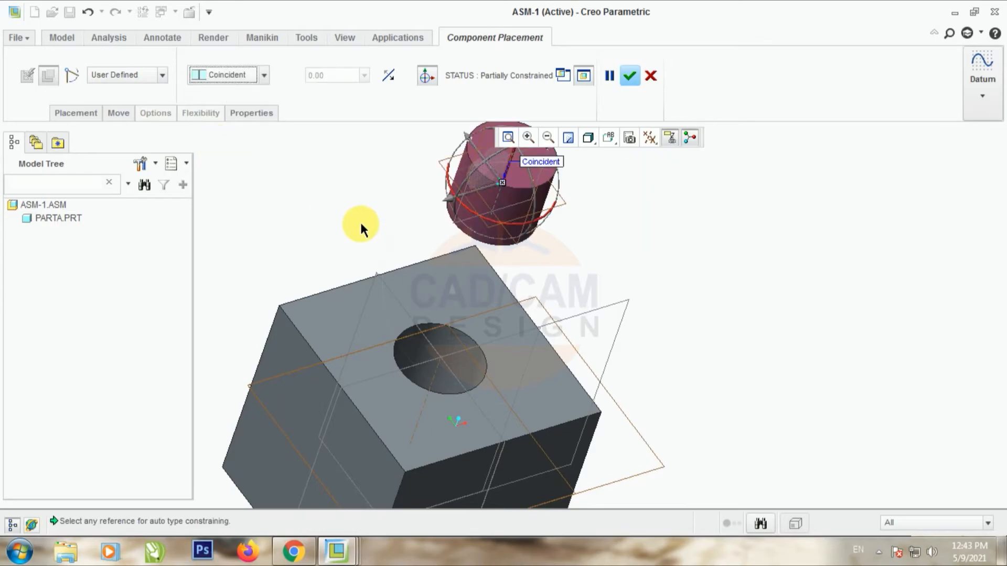
- Turn the partially constrained cylinder about the hole's axis to try its remaining freedom of movement
scroll(635, 293, "up", 3)
middle_click_drag(645, 272, 532, 237)
left_click_drag(492, 211, 282, 226)
scroll(467, 349, "down", 2)
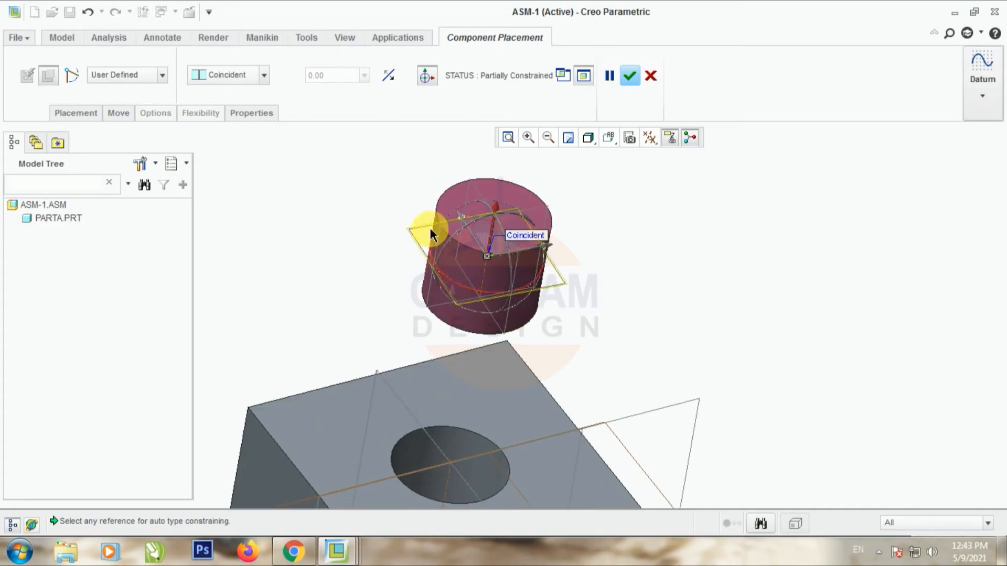
- Constrain a datum plane of the cylinder to be Coincident with the cube's vertical datum plane and slide the cylinder along the hole's axis
left_click(439, 240)
scroll(636, 215, "up", 2)
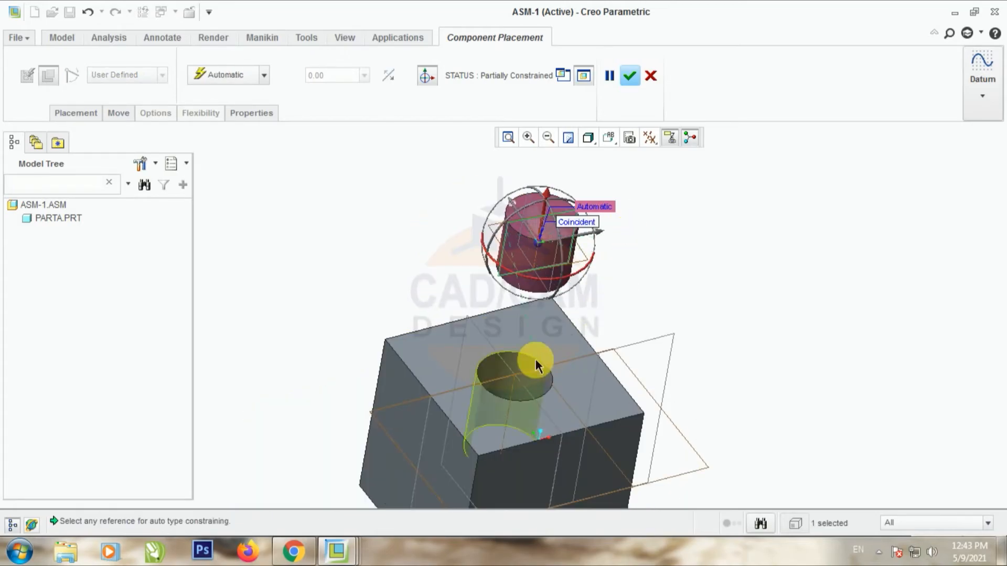
left_click(533, 369)
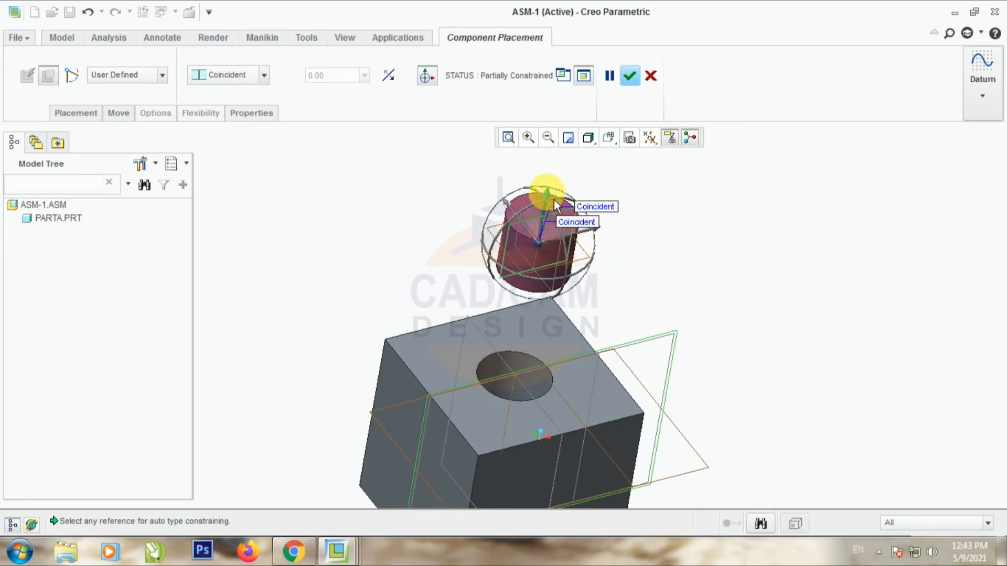
mouse_move(554, 199)
left_mouse_down()
mouse_move(547, 255)
mouse_move(557, 218)
left_mouse_up()
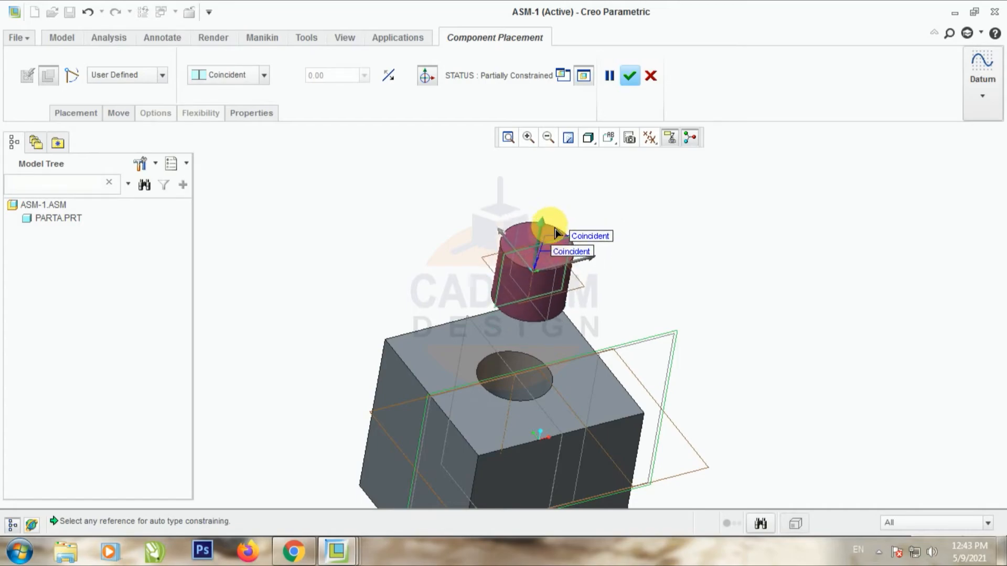
- Constrain the cylinder's bottom face to the floor of the cube's hole, set the constraint to Coincident and accept the PARTB placement
middle_click_drag(612, 314, 635, 197)
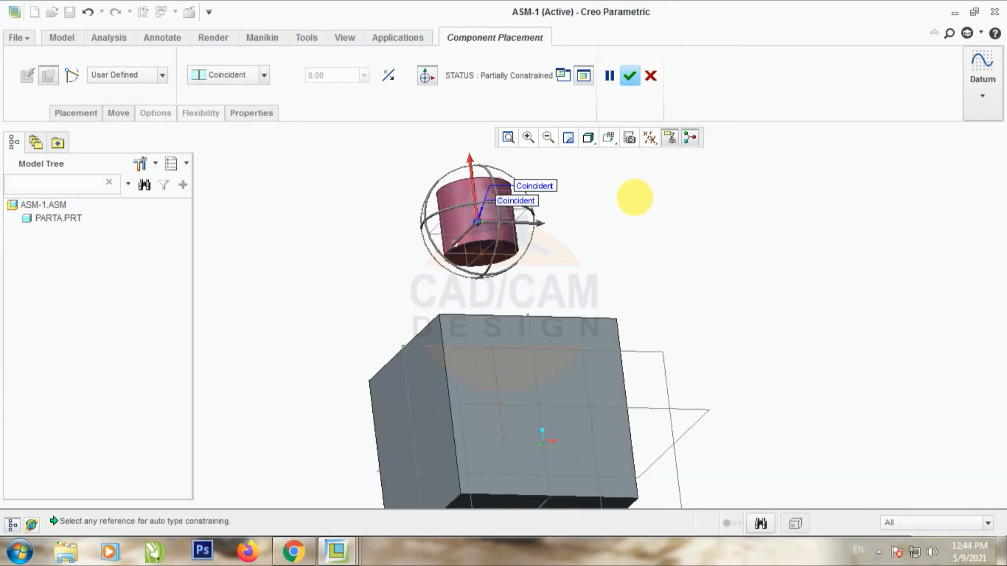
scroll(526, 252, "down", 3)
left_click(476, 248)
scroll(611, 257, "up", 3)
middle_click_drag(620, 263, 608, 434)
left_click(542, 428)
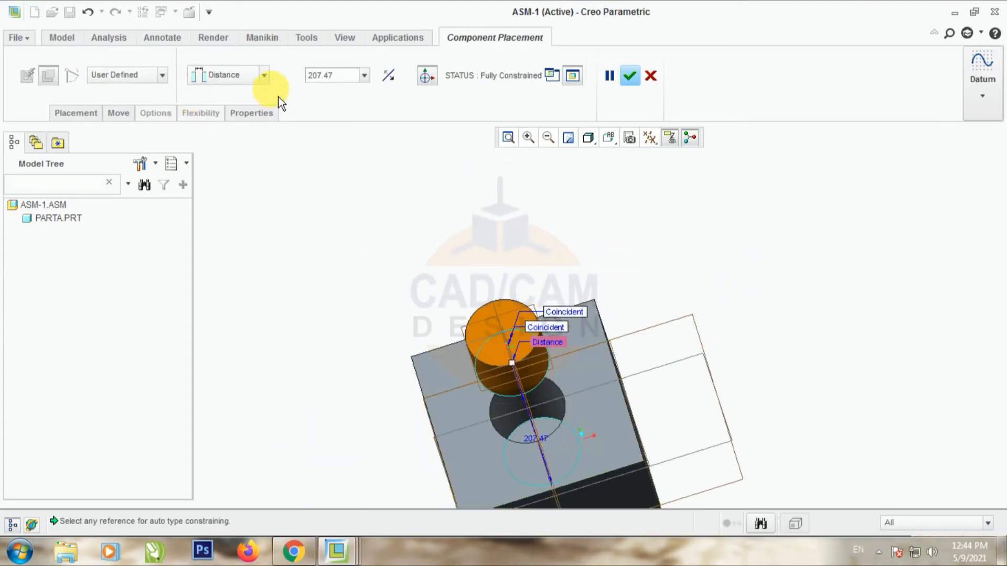
left_click(263, 76)
left_click(220, 138)
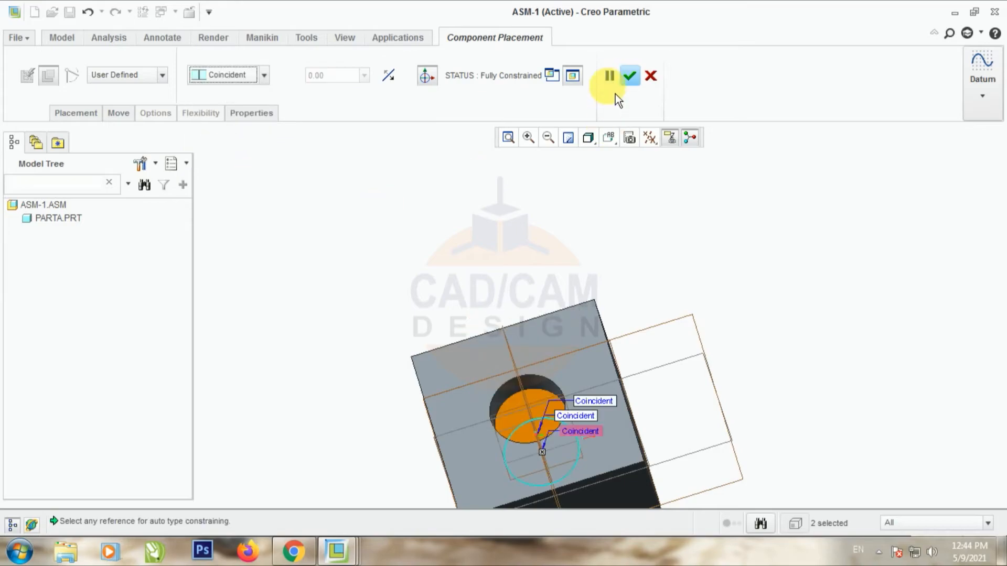
left_click(630, 77)
- Turn off the display of datum axes and datum planes in the assembly
left_click(649, 137)
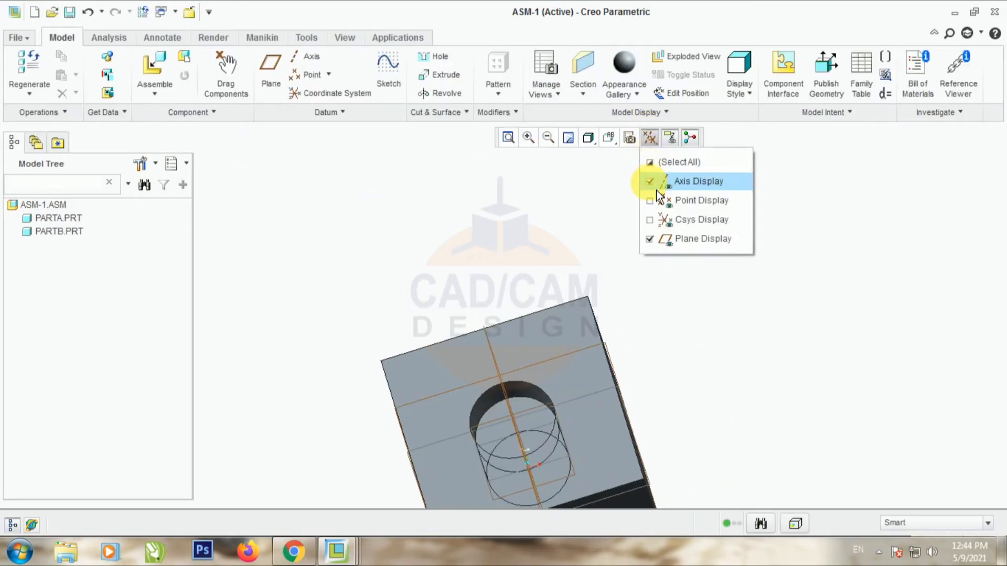
left_click(649, 181)
left_click(650, 239)
middle_click_drag(647, 265, 480, 332)
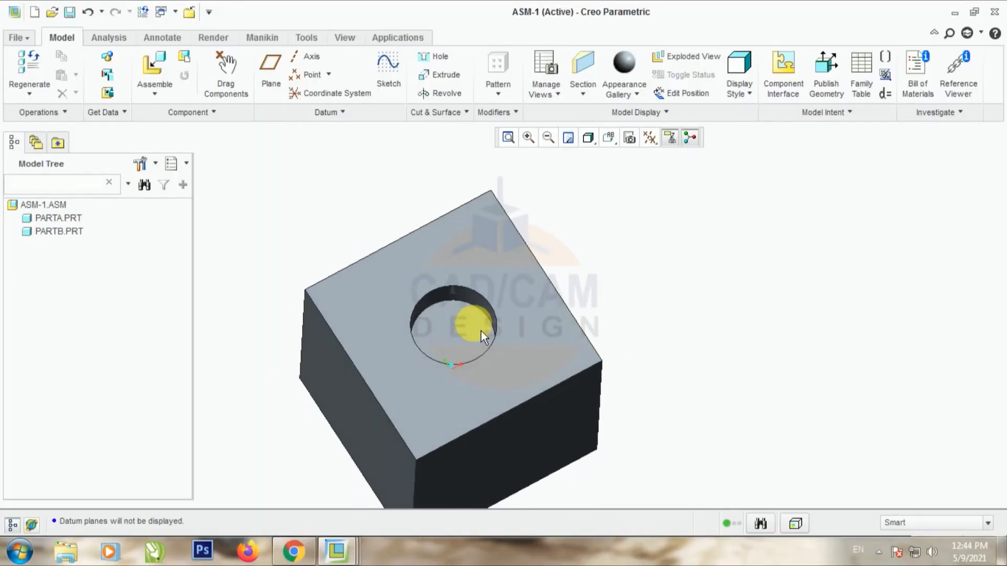
- Apply a light cream appearance to the PARTB cylinder inside the hole
scroll(480, 331, "down", 1)
left_click(480, 331)
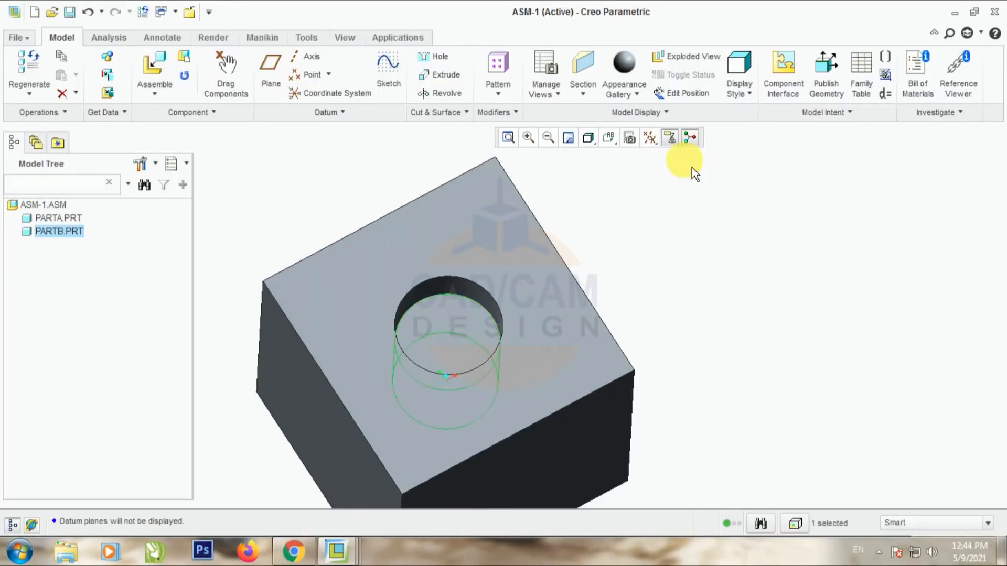
left_click(638, 99)
left_click(626, 180)
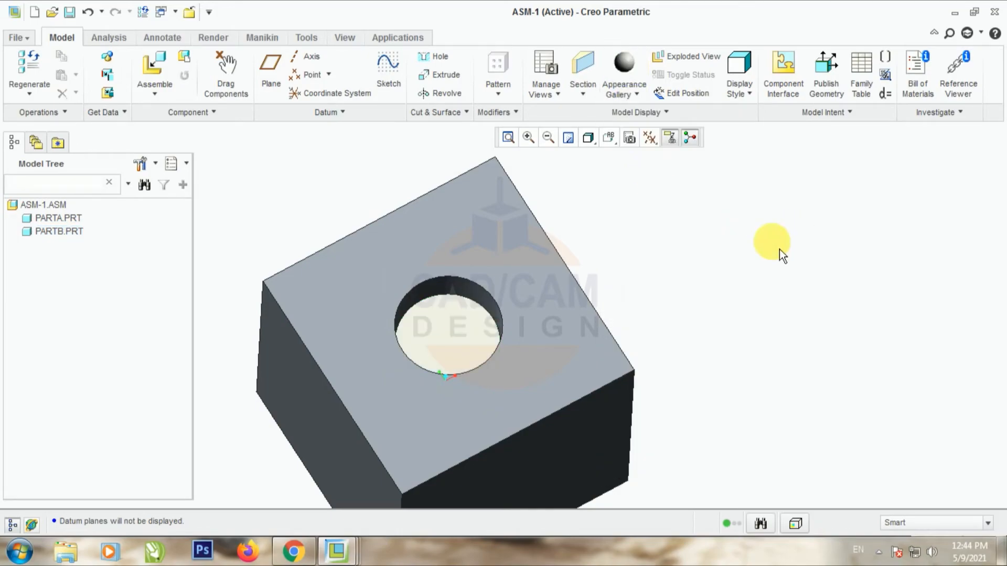
middle_click_drag(656, 264, 467, 330)
right_click(474, 340)
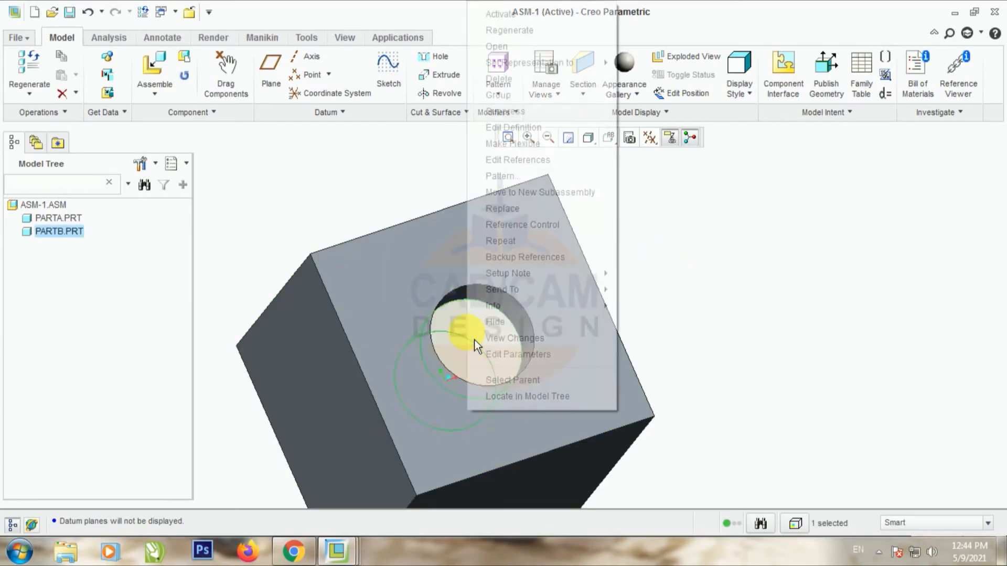
left_click(805, 328)
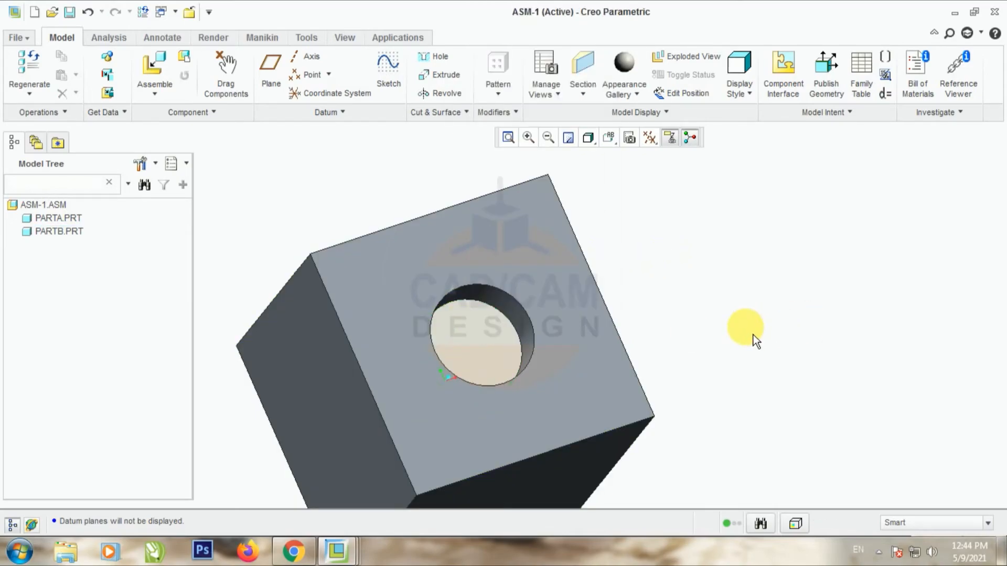
mouse_move(697, 328)
middle_mouse_down()
mouse_move(697, 340)
mouse_move(692, 315)
middle_mouse_up()
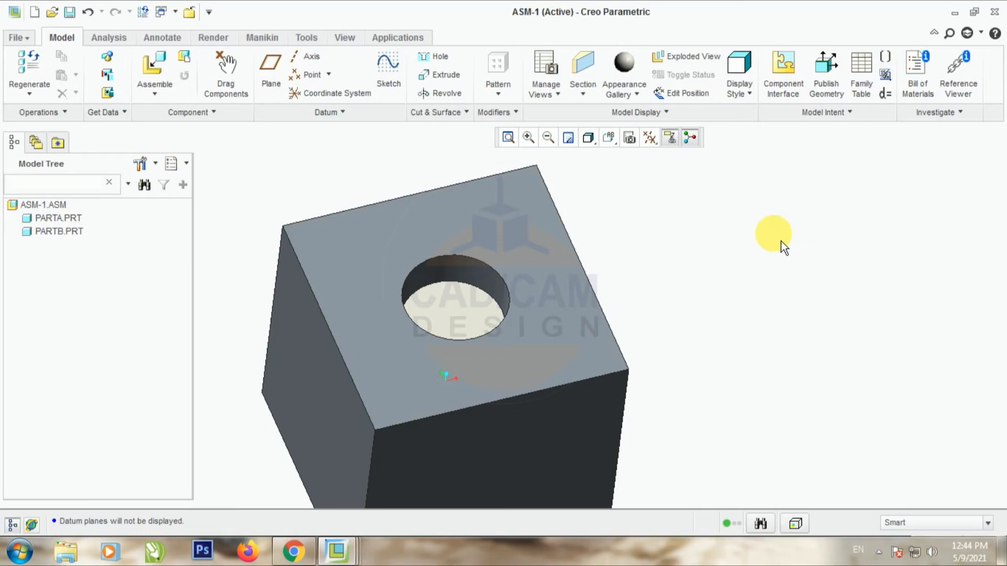
middle_click_drag(677, 265, 674, 298)
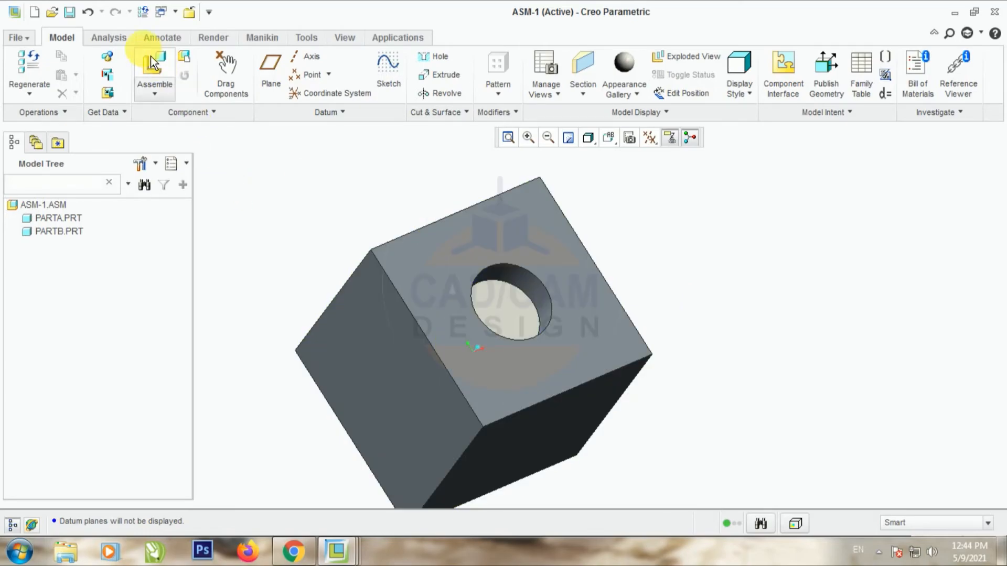
- Measure the distance between the cube's top face and the top face of the PARTB cylinder
left_click(111, 38)
left_click(405, 71)
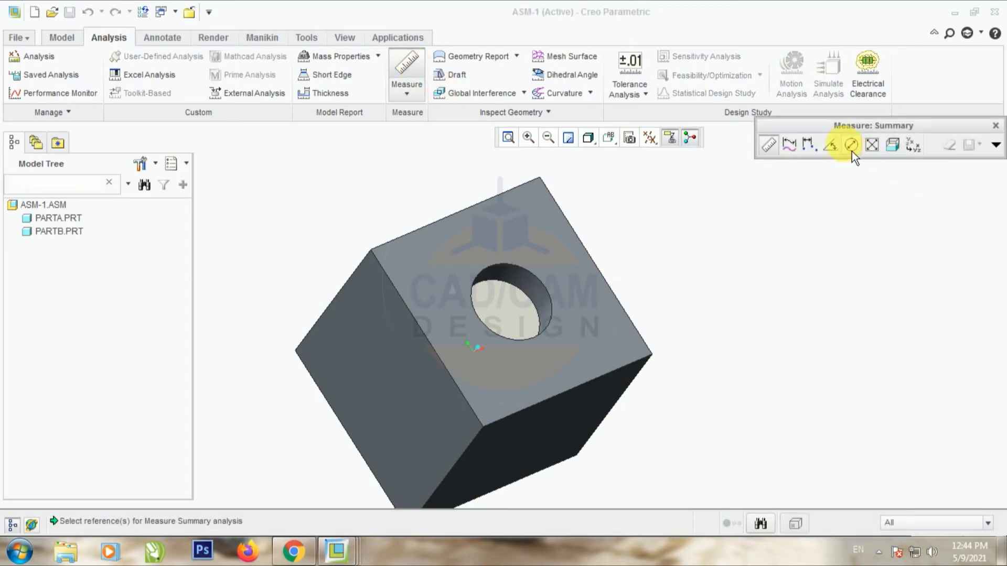
left_click(815, 151)
left_click(555, 243)
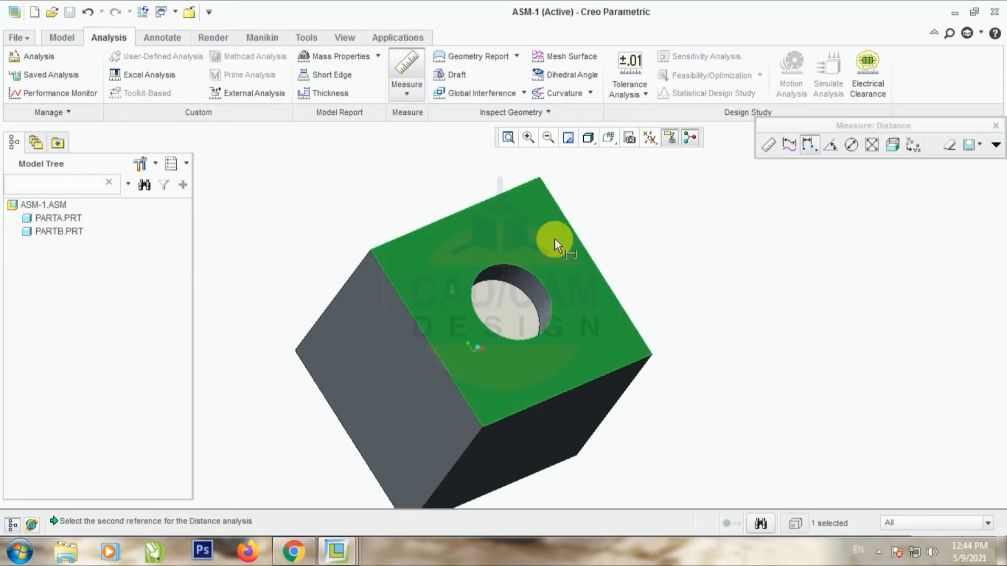
left_click(511, 301)
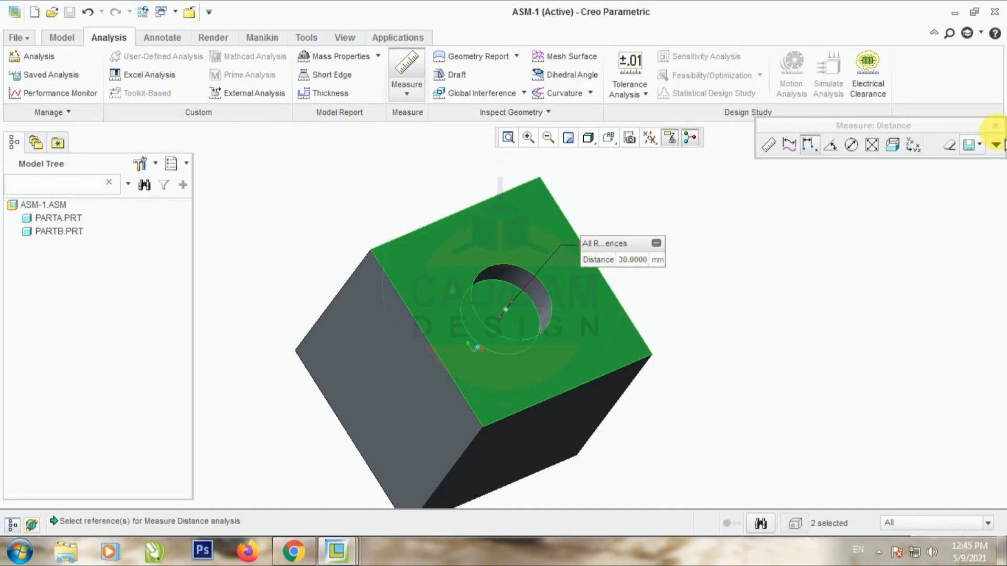
left_click(995, 125)
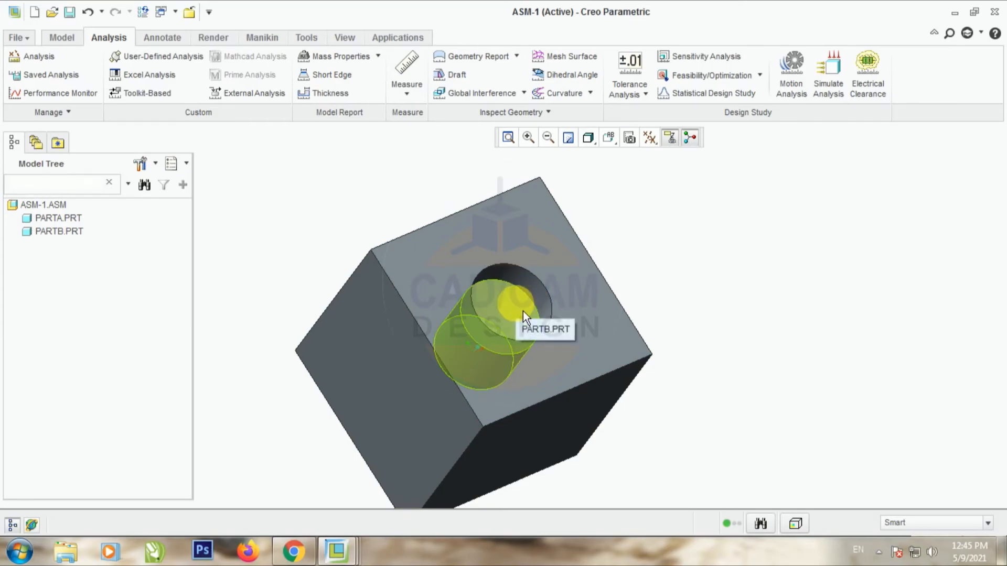
- Activate PARTB for editing within the assembly
left_click(524, 311)
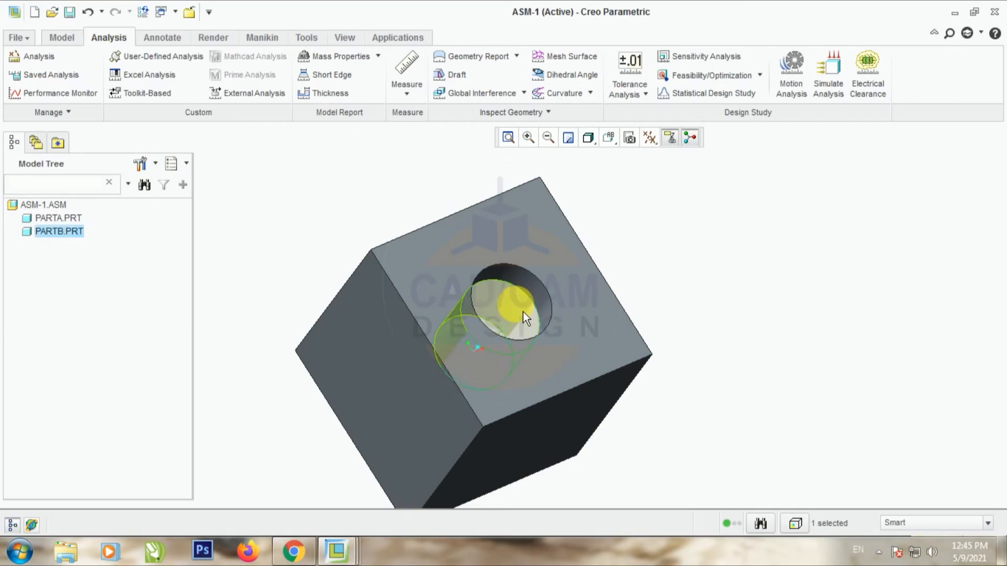
left_click(746, 282)
left_click(518, 315)
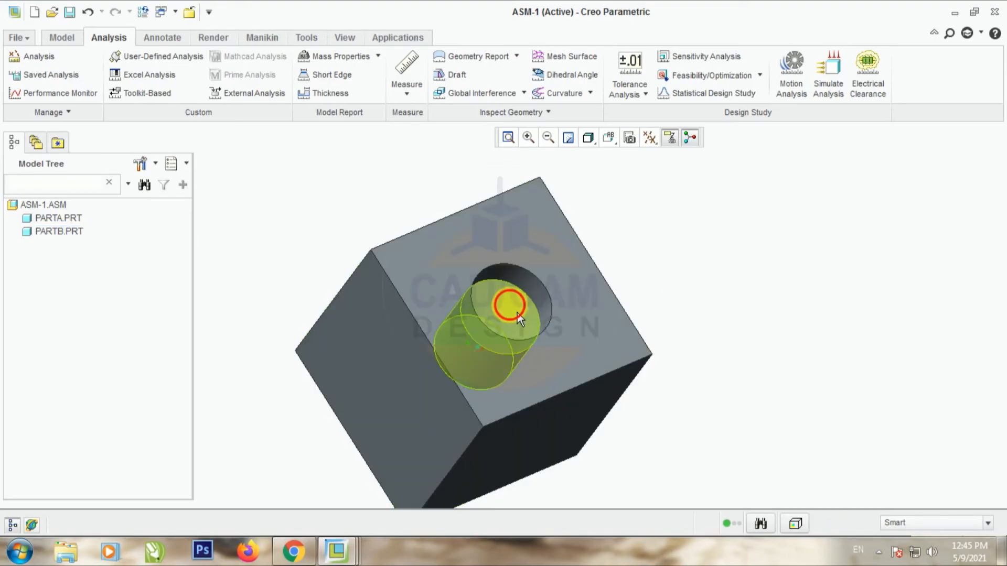
right_click(518, 316)
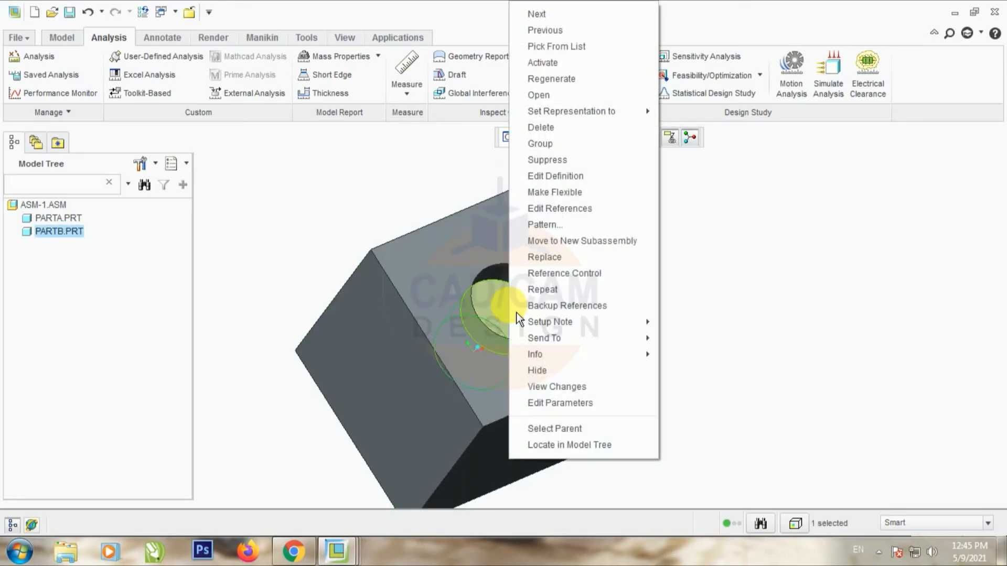
left_click(580, 72)
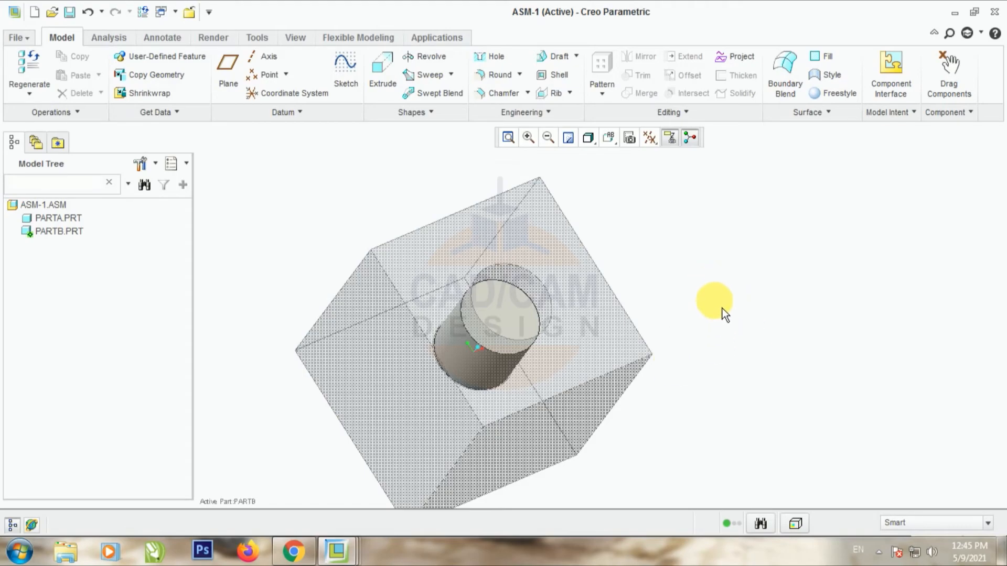
- Redefine the cylinder's extrude with a depth of 100 mm
left_click(517, 310)
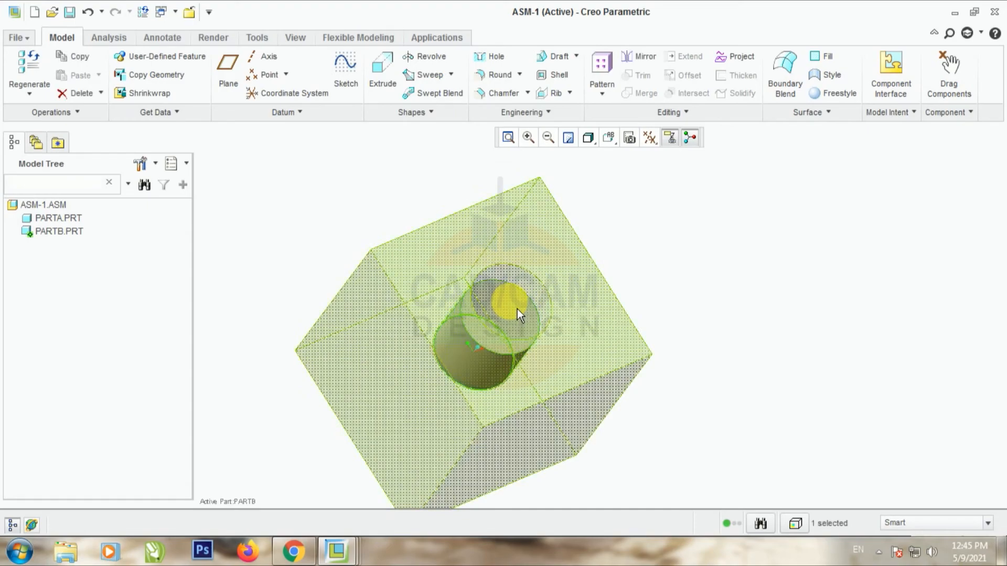
right_click(523, 322)
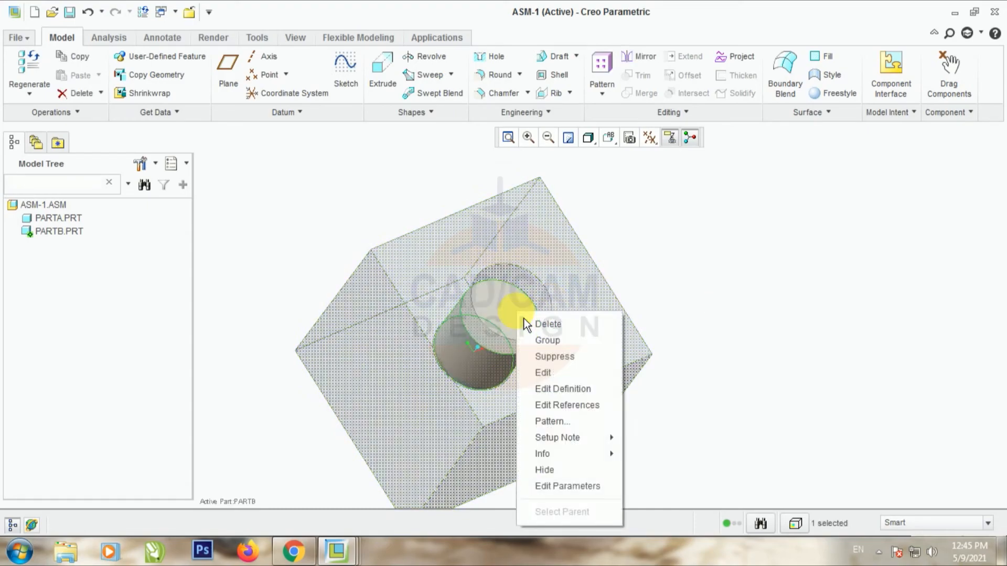
left_click(569, 394)
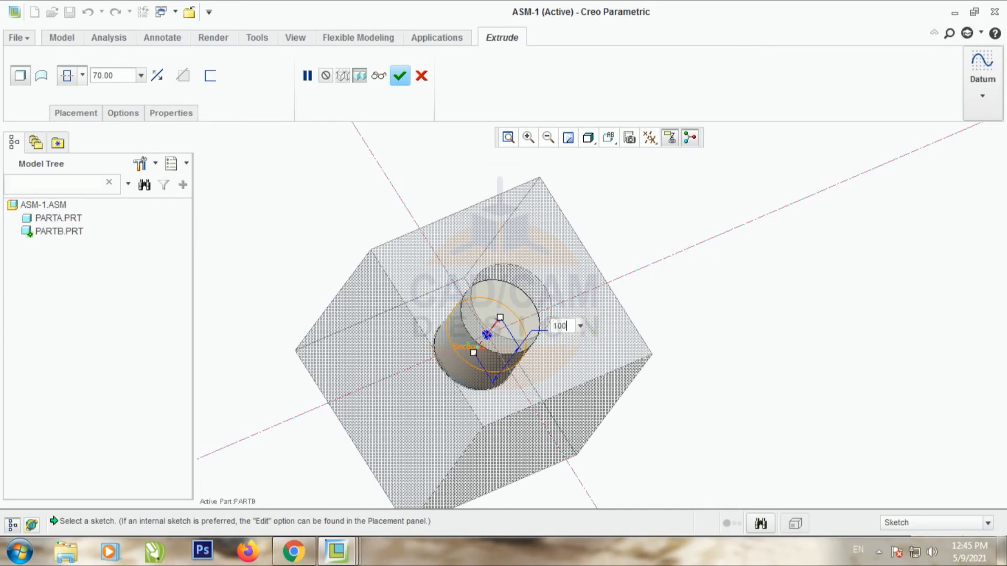
key("Return")
left_click(400, 76)
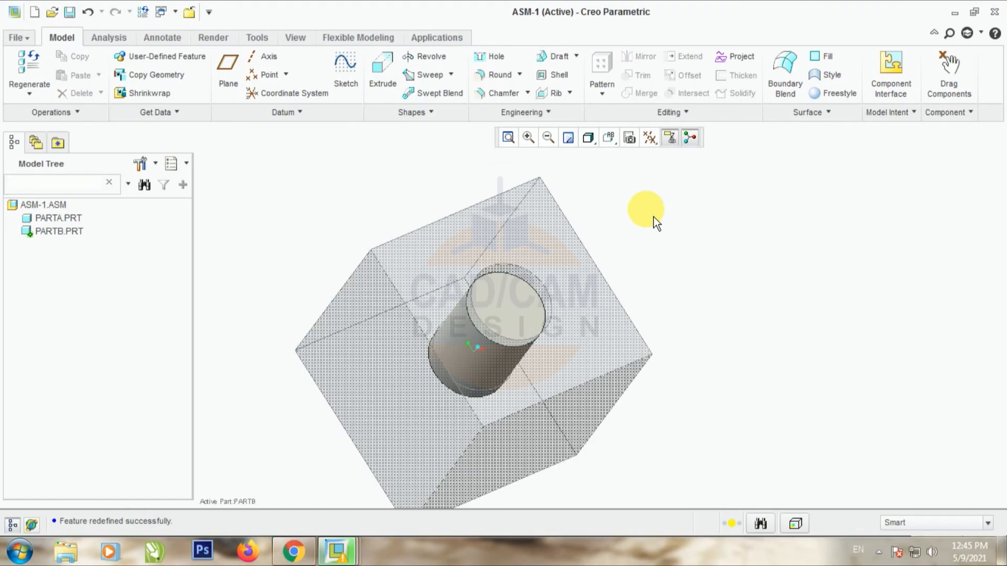
- Reactivate the top-level assembly ASM-1 and regenerate it with the changed cylinder
key("ctrl+a")
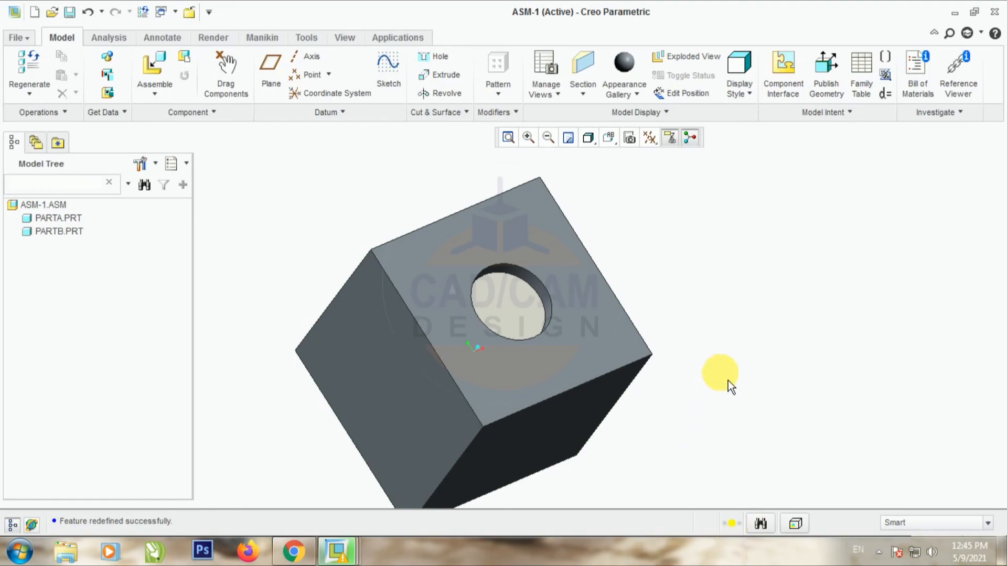
mouse_move(724, 367)
middle_mouse_down()
mouse_move(717, 337)
mouse_move(724, 332)
mouse_move(731, 350)
middle_mouse_up()
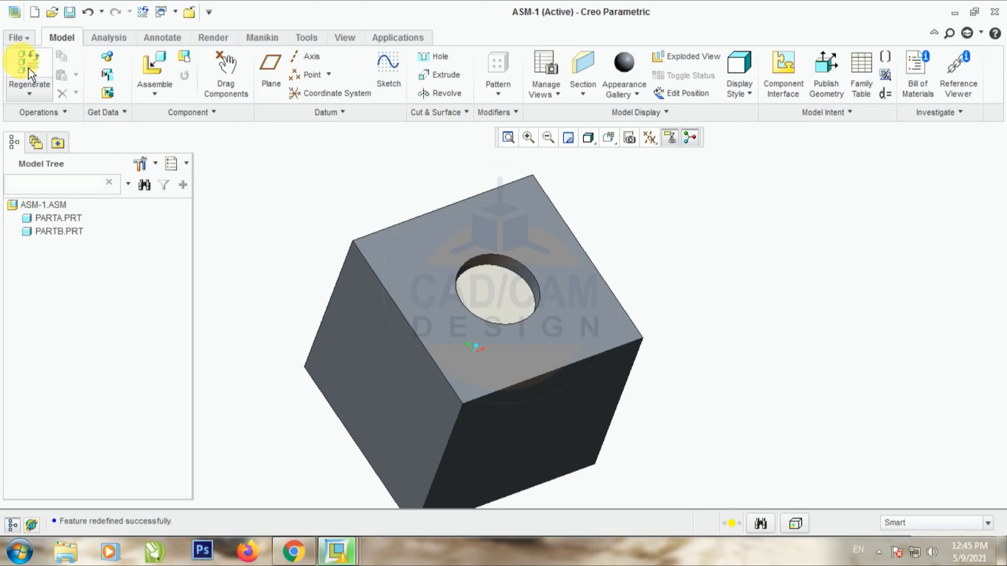
left_click(29, 68)
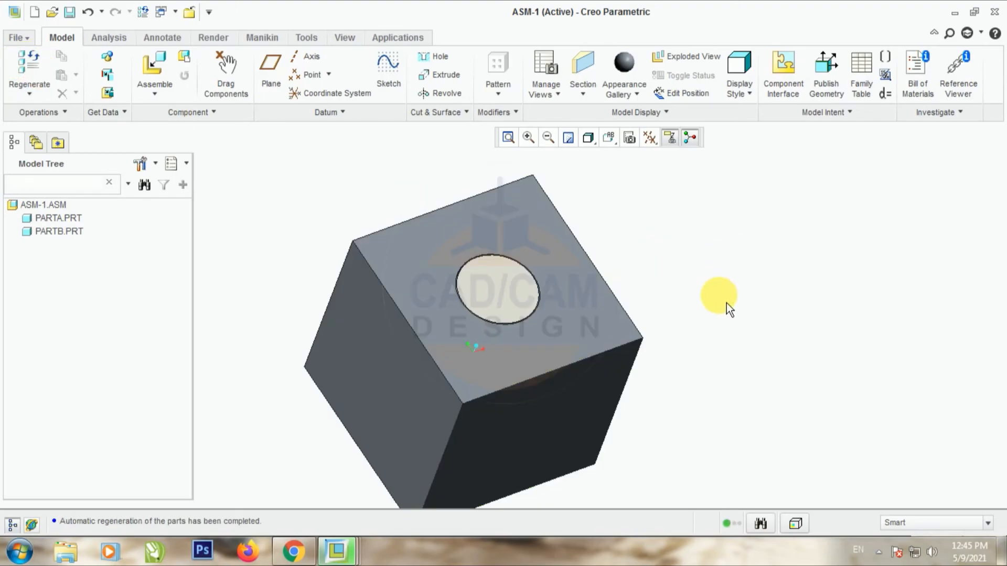
mouse_move(526, 251)
middle_mouse_down()
mouse_move(652, 265)
mouse_move(647, 243)
mouse_move(618, 225)
mouse_move(556, 225)
mouse_move(643, 227)
mouse_move(678, 247)
mouse_move(676, 275)
middle_mouse_up()
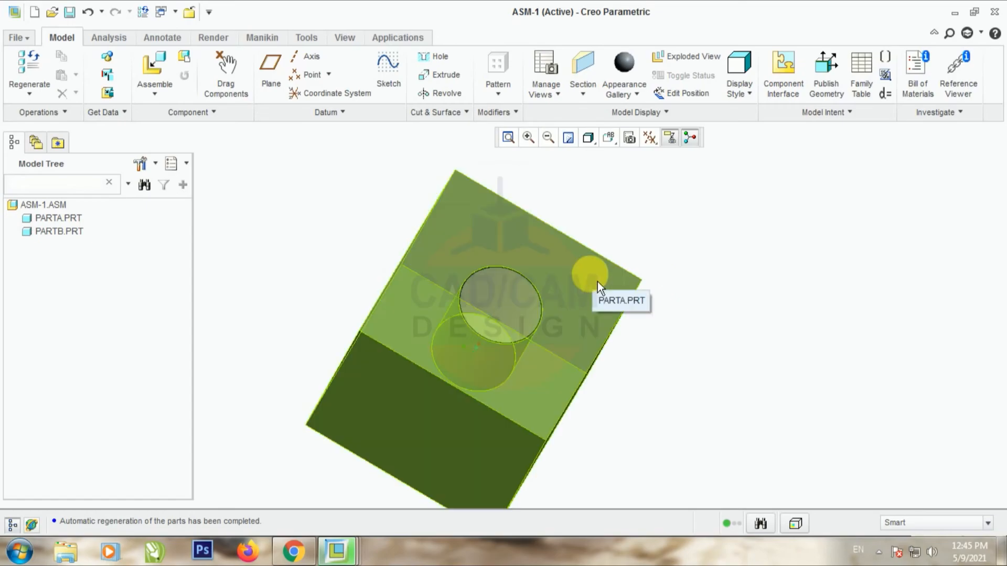
scroll(593, 278, "up", 1)
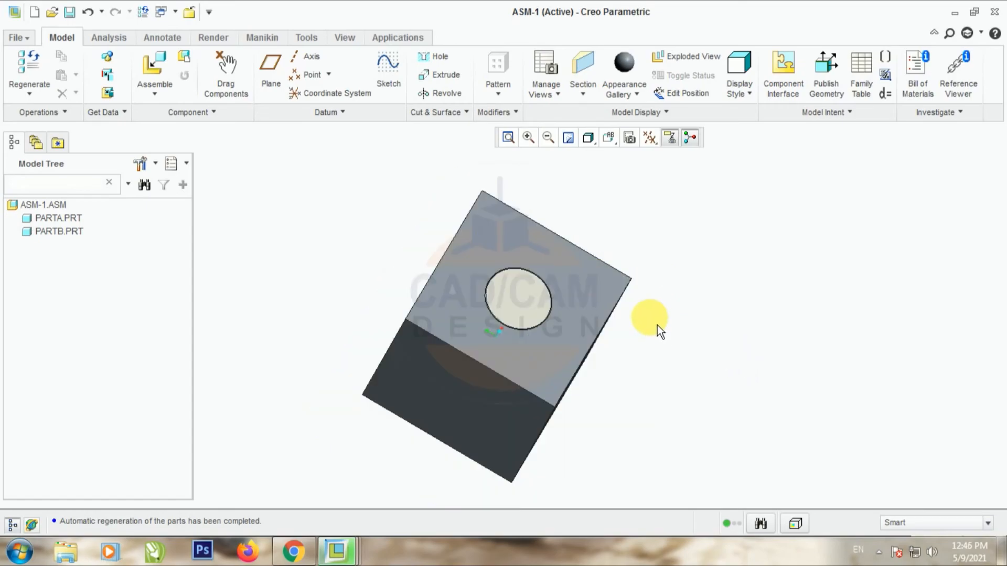
- Activate PARTA for editing within the assembly
left_click(595, 304)
right_click(595, 304)
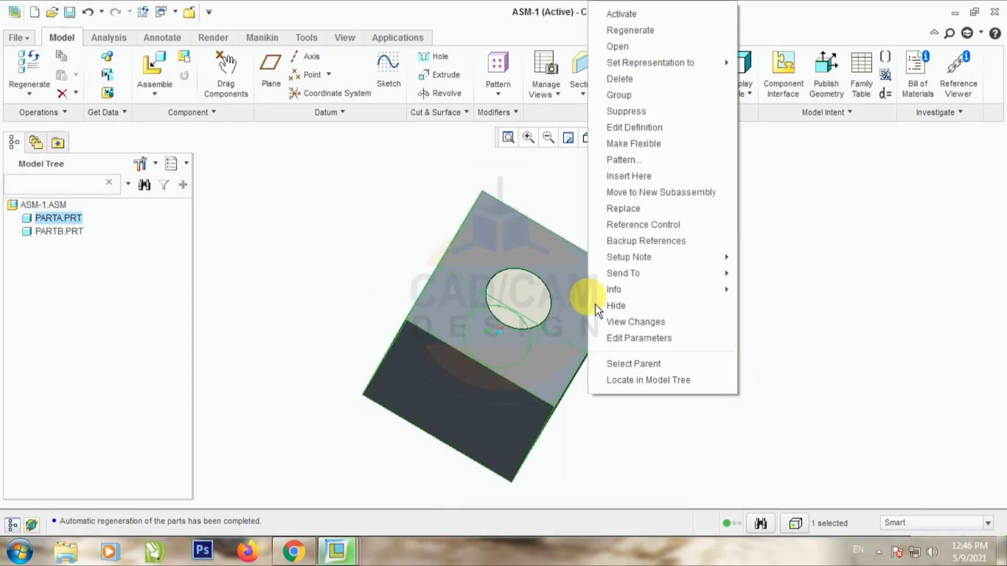
left_click(632, 14)
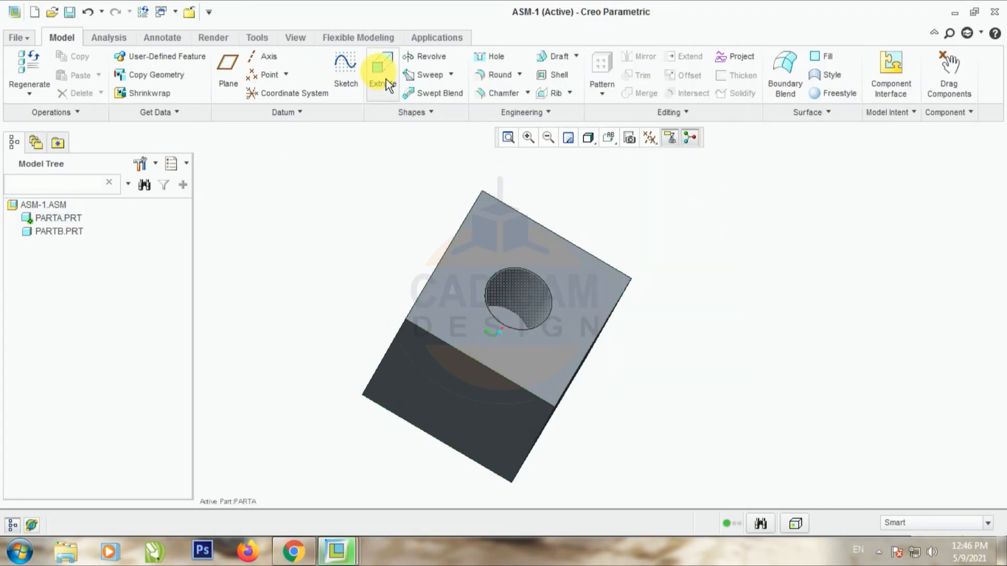
- Start an extrude on PARTA's face with the large hole and sketch a circle about 23 mm in diameter near one corner
left_click(382, 71)
left_click(553, 247)
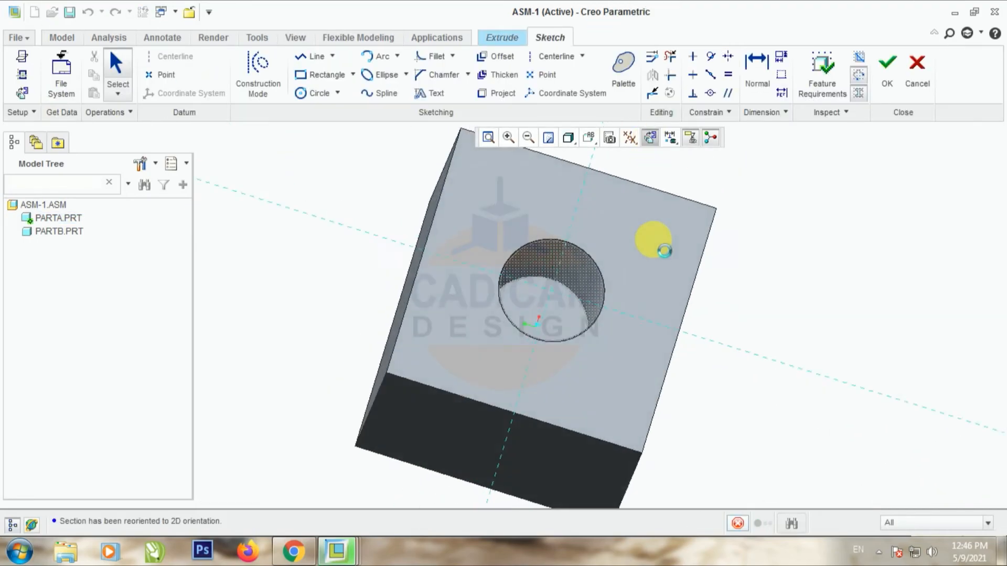
left_click(302, 93)
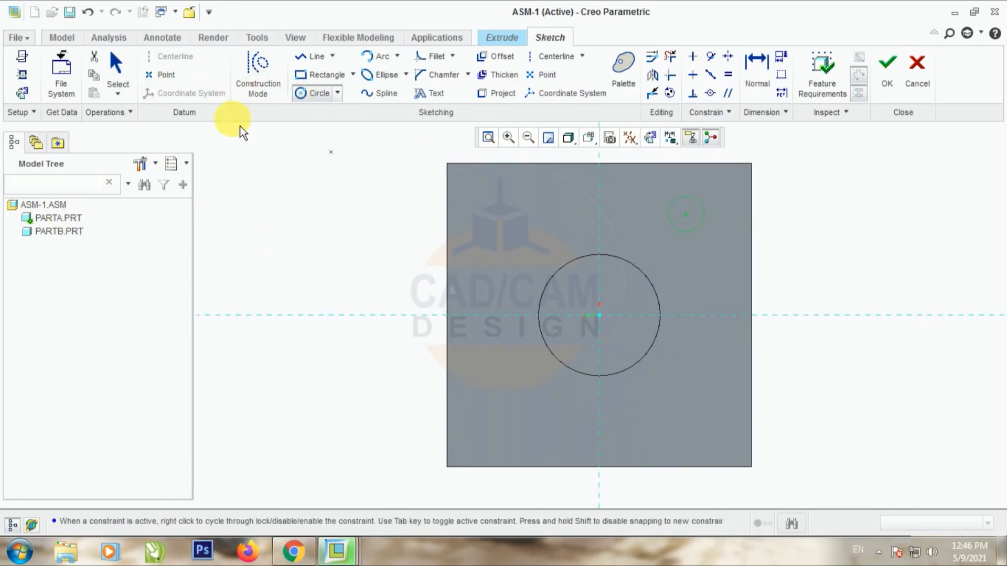
left_click(131, 67)
- Locate the circle's center 50 mm from both reference axes, set its diameter to 20 mm, and finish the sketch
double_click(638, 206)
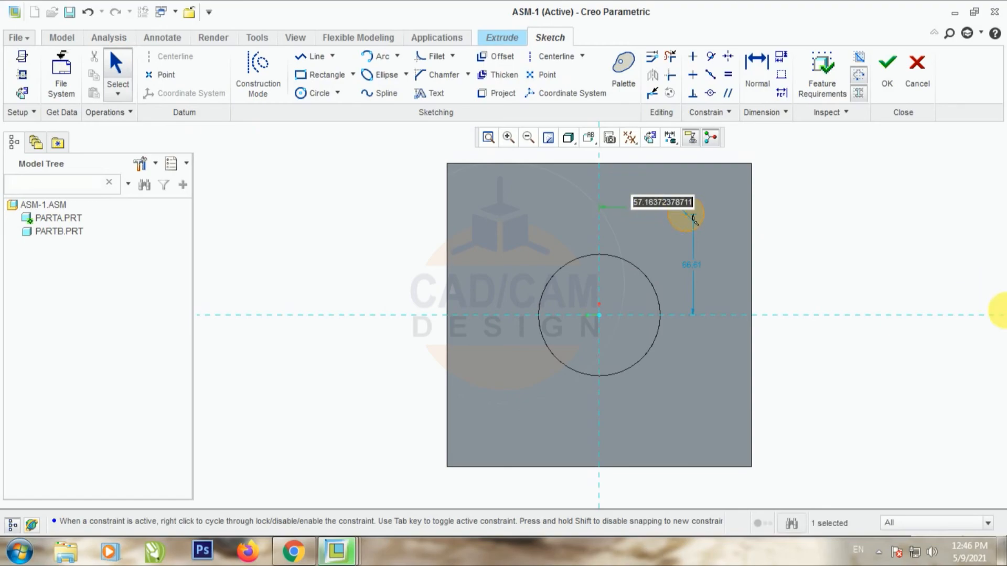
type("0")
key("Return")
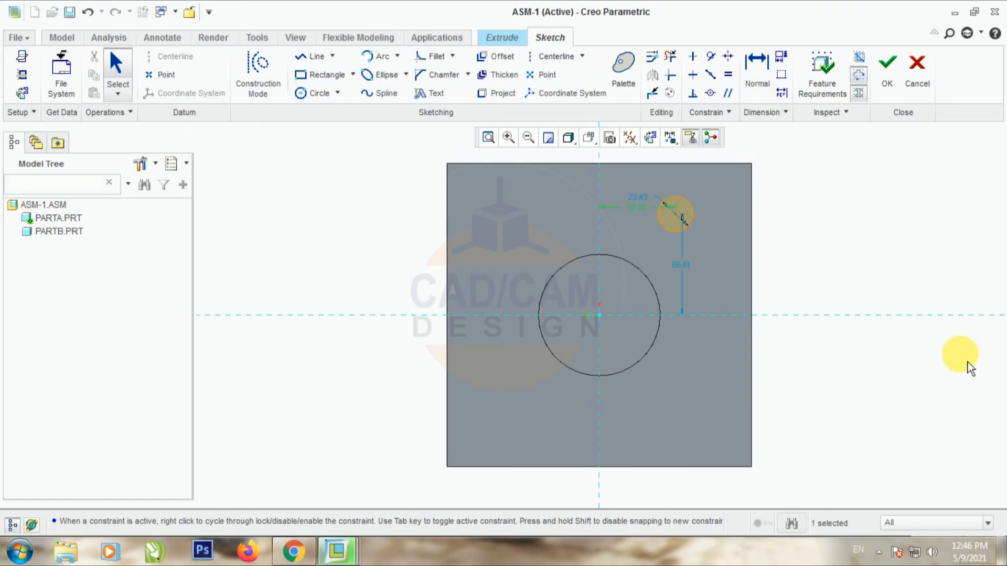
double_click(686, 266)
type("50")
key("Return")
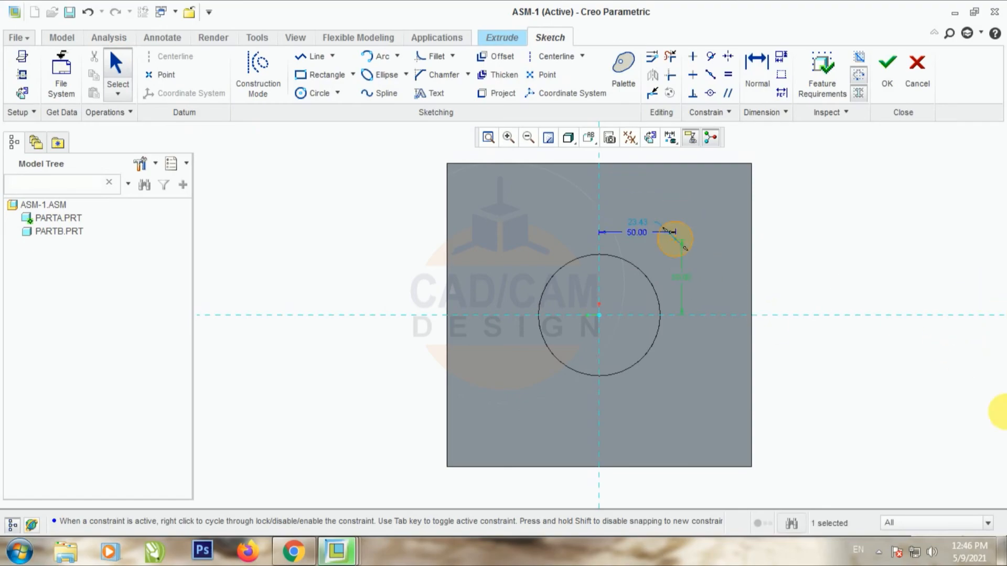
double_click(643, 220)
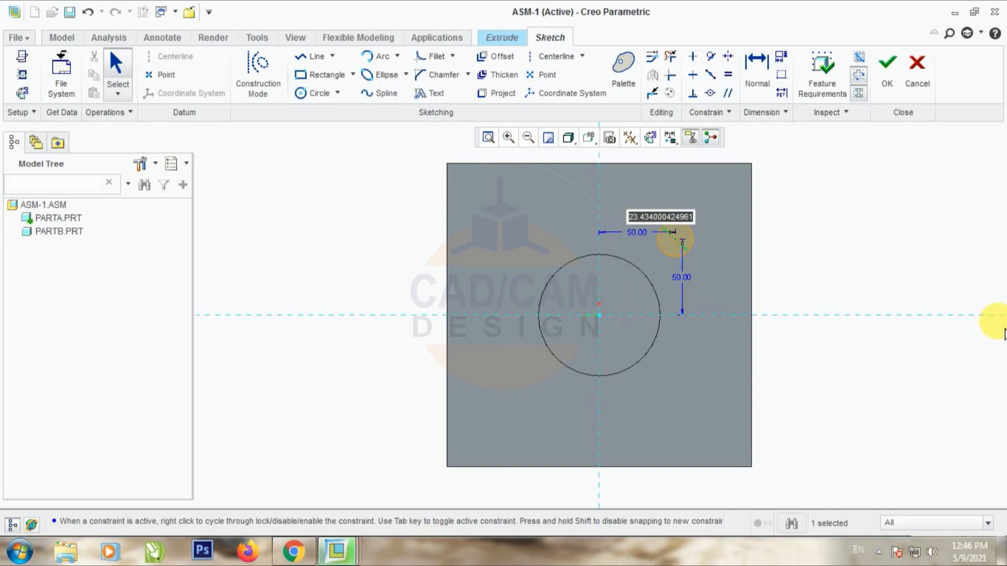
type("20")
key("Return")
left_click(887, 66)
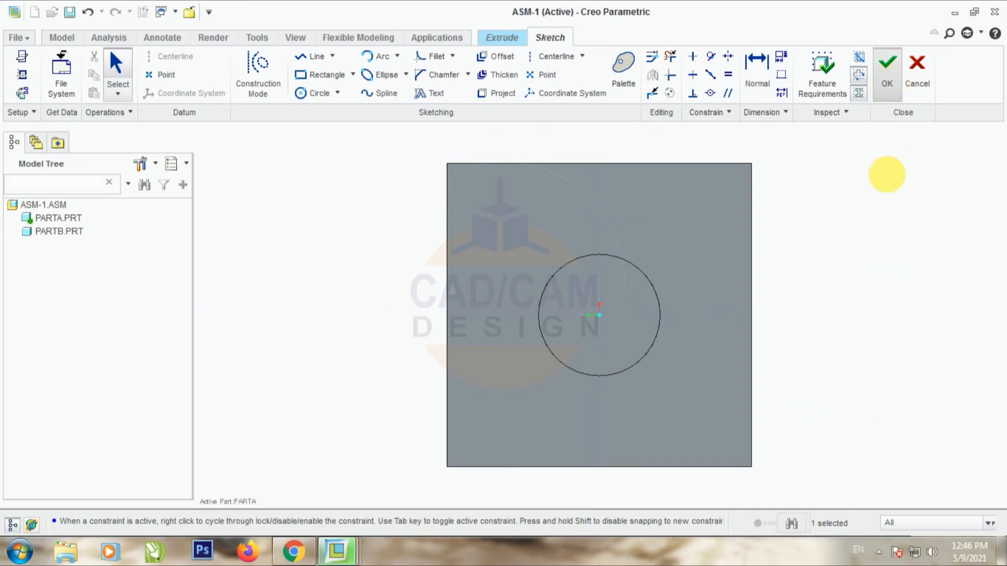
- Extrude the circle into PARTA as a material-removing cut 10 mm deep, reversing the direction into the block
scroll(534, 354, "up", 3)
scroll(601, 245, "down", 5)
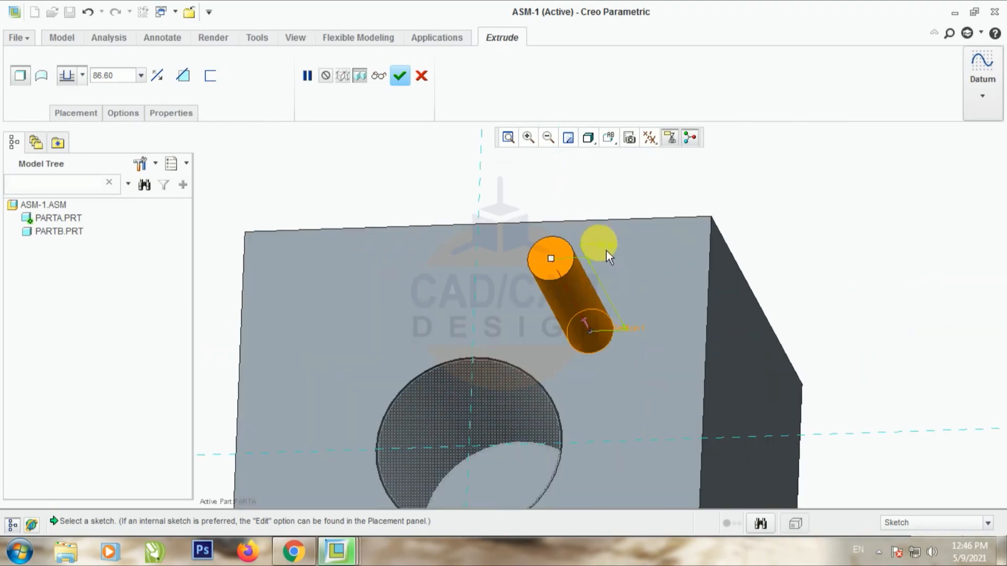
double_click(609, 250)
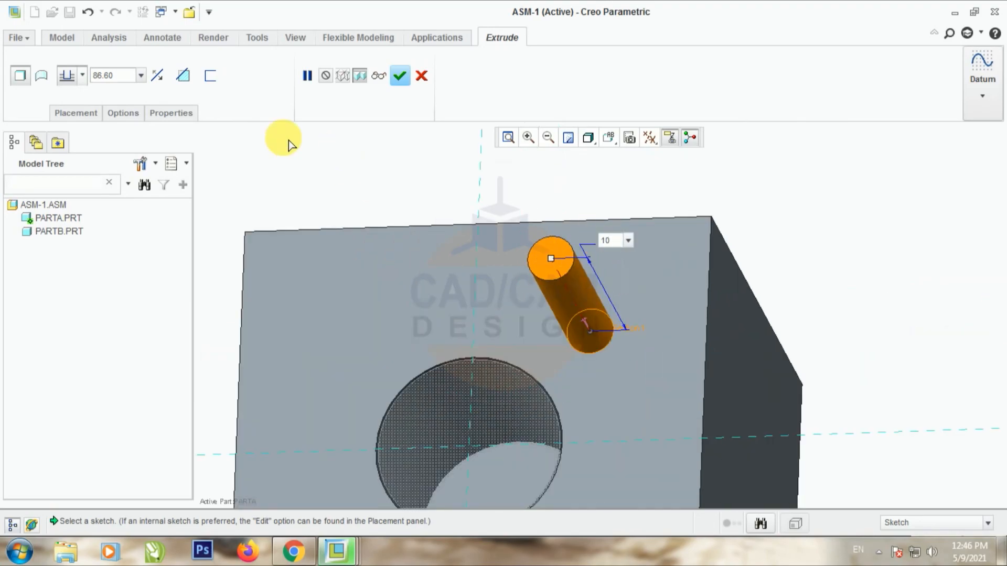
left_click(160, 80)
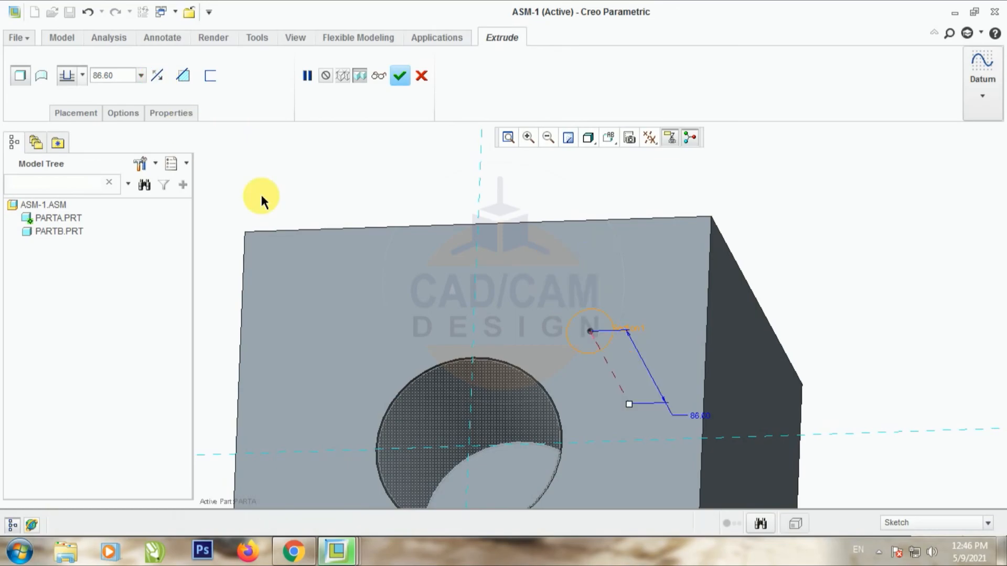
left_click(141, 76)
left_click(121, 78)
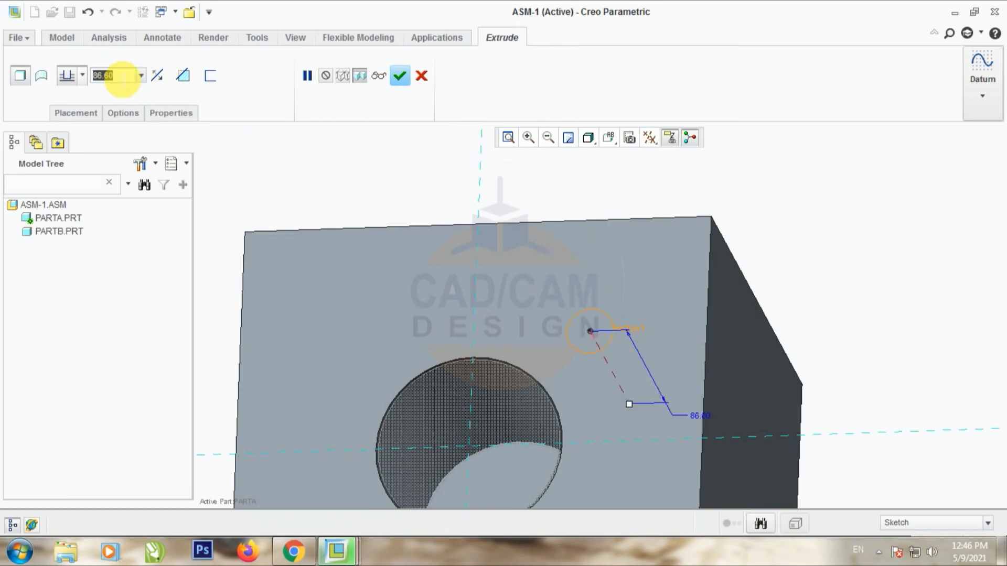
double_click(697, 419)
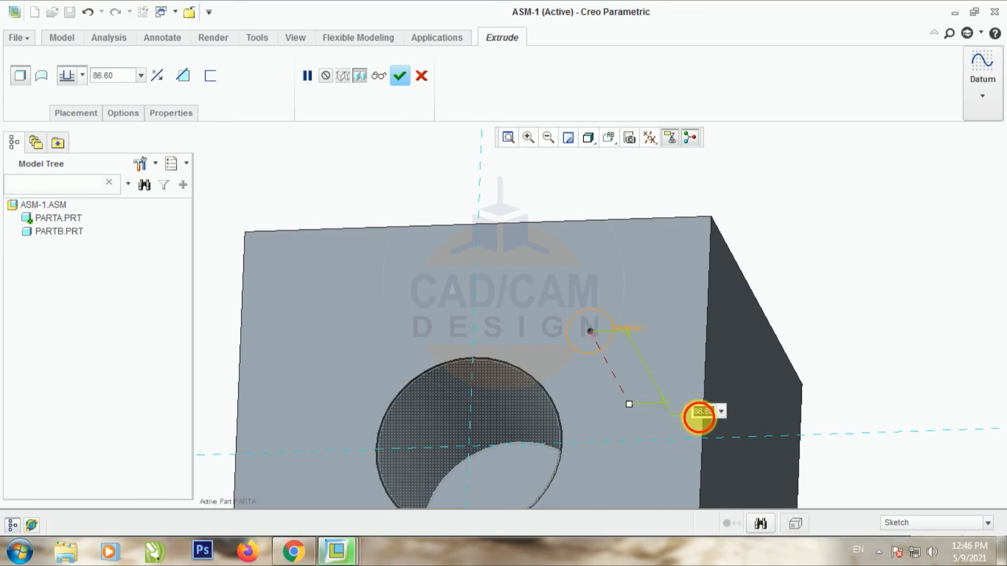
type("10")
key("Return")
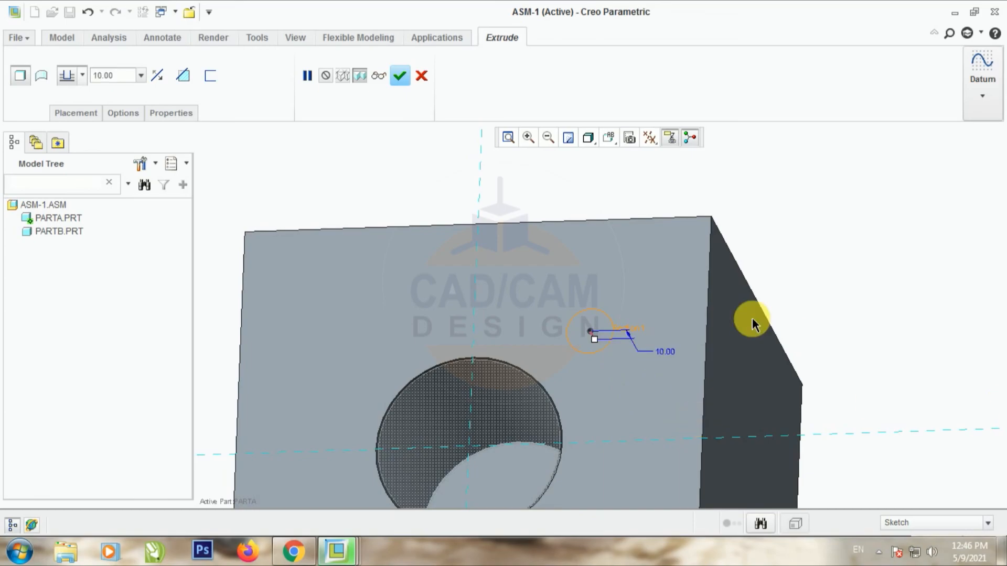
left_click(186, 76)
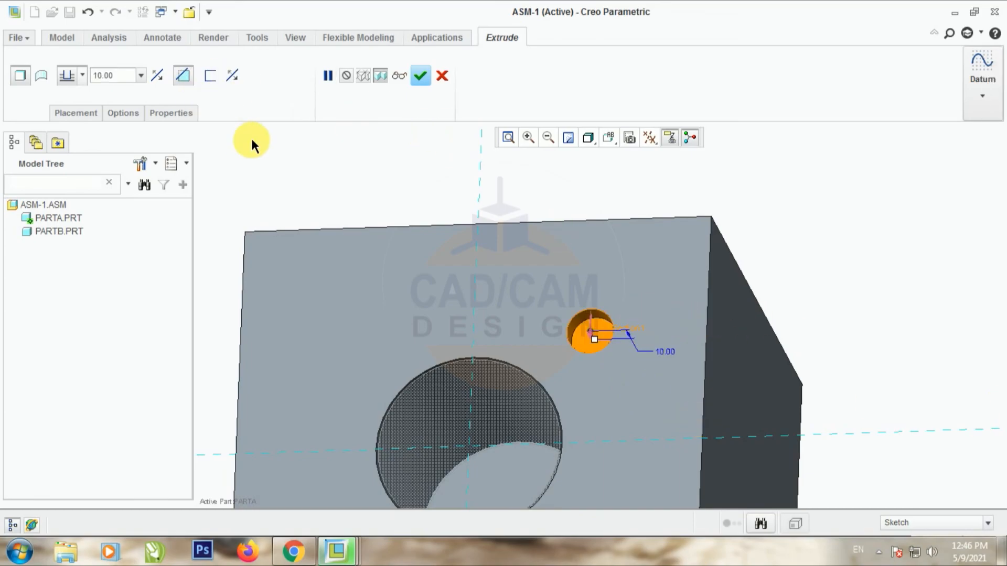
left_click(420, 76)
- Reactivate the top-level assembly ASM-1 after the change to PARTA
middle_click_drag(435, 191, 786, 252)
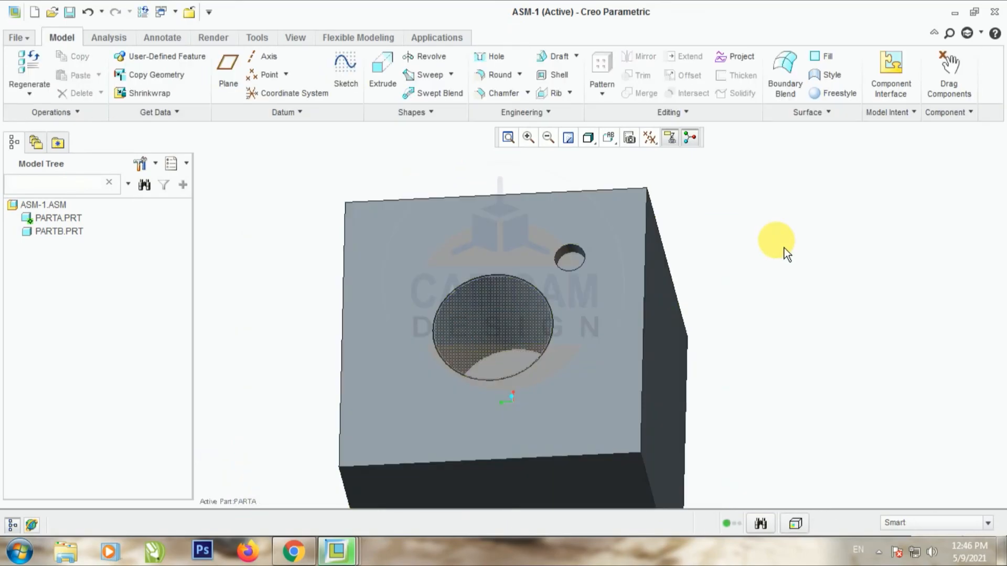
key("ctrl+a")
middle_click_drag(710, 263, 741, 236)
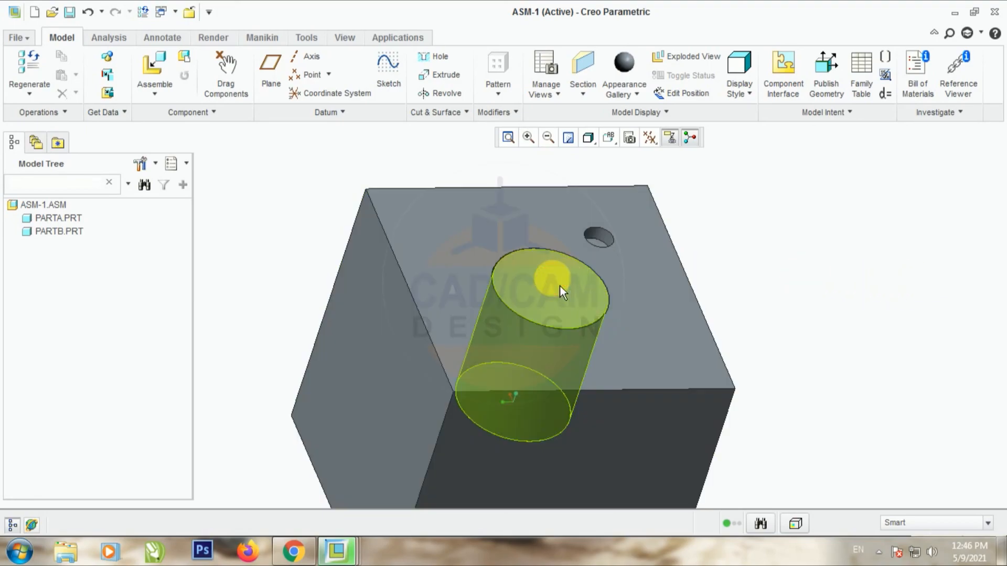
- Open the PARTB cylinder from the assembly in its own window and inspect its geometry
left_click(560, 286)
right_click(559, 286)
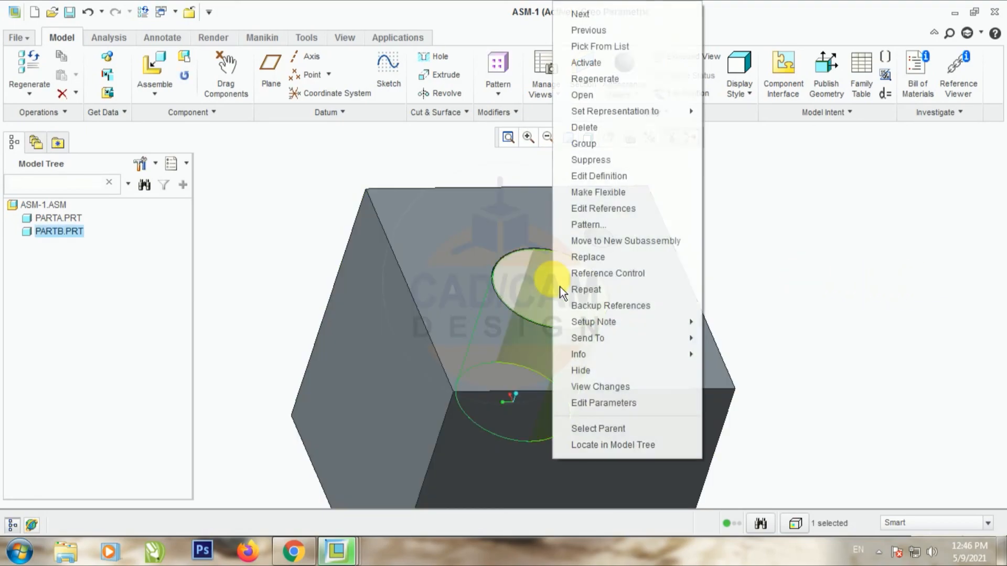
left_click(603, 96)
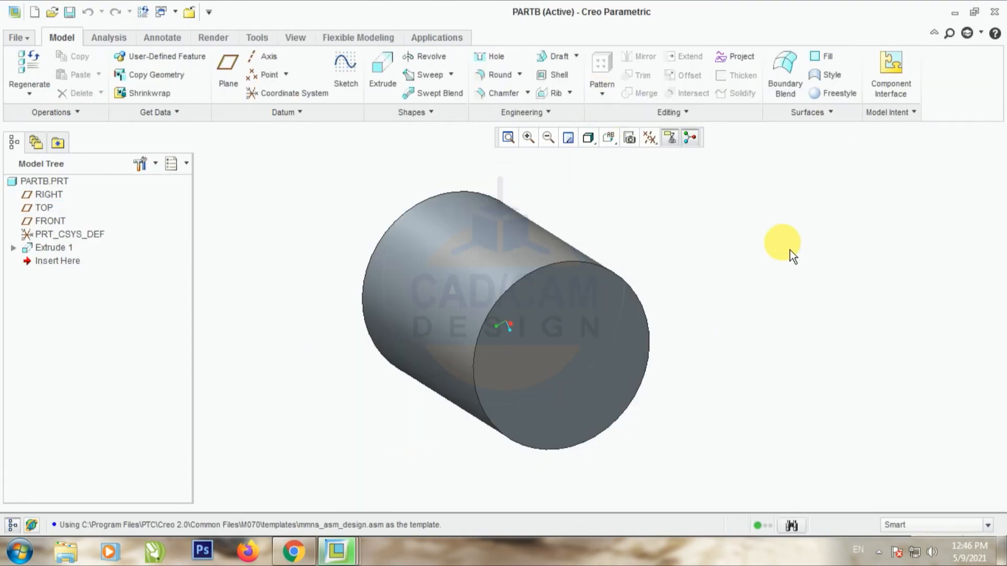
middle_click_drag(639, 229, 602, 389)
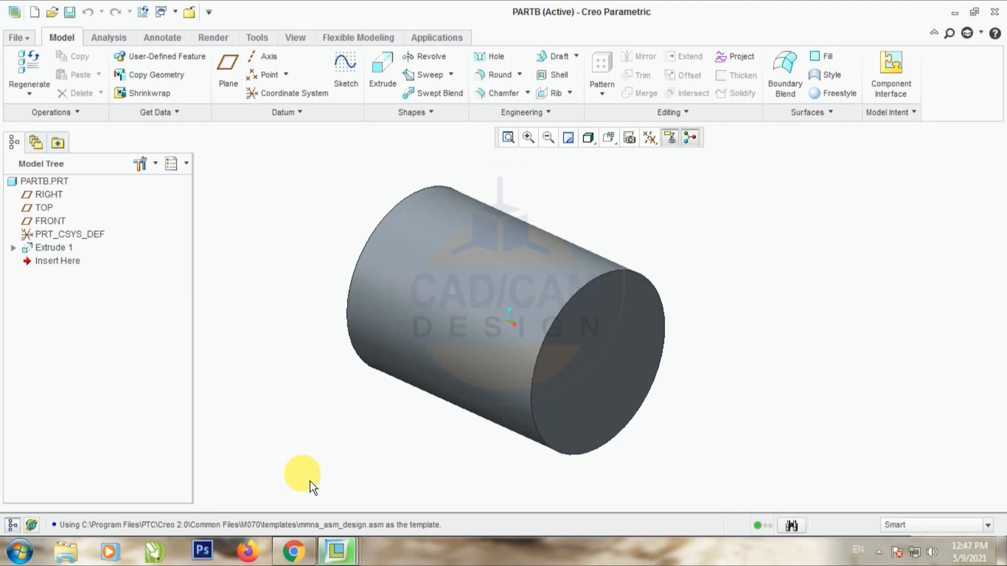
- Switch back to the ASM-1 assembly window and make it the active window
mouse_move(336, 551)
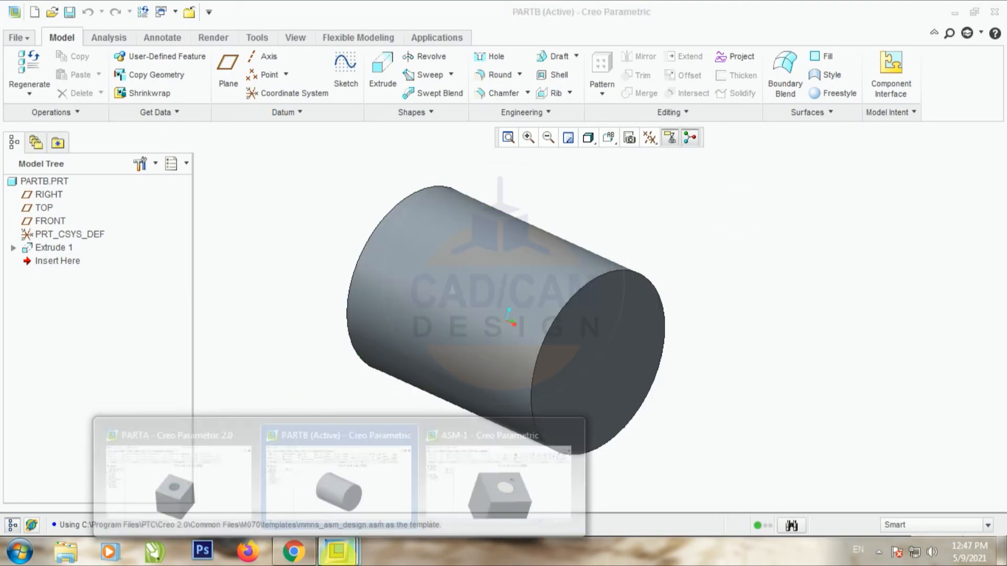
left_click(479, 476)
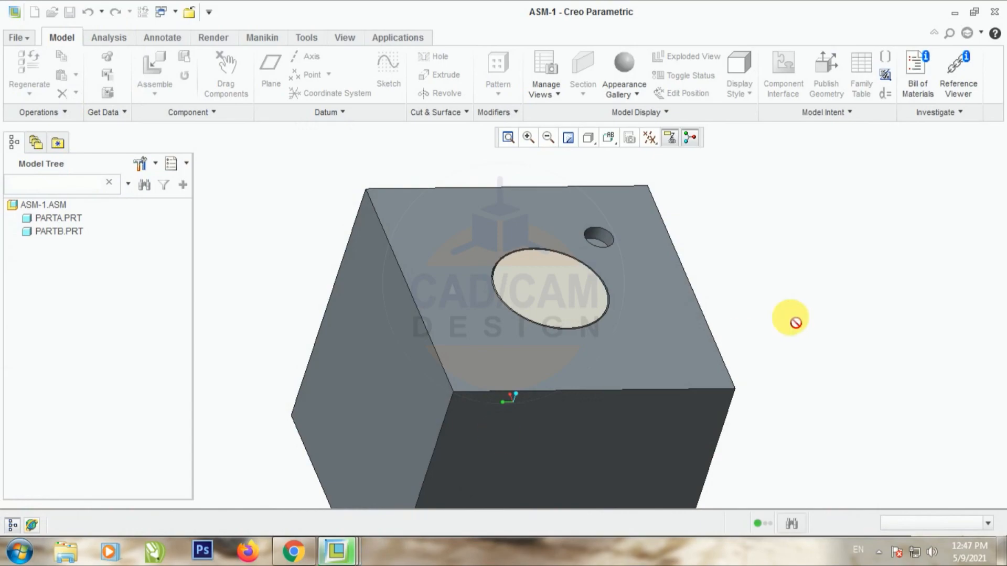
left_click(508, 138)
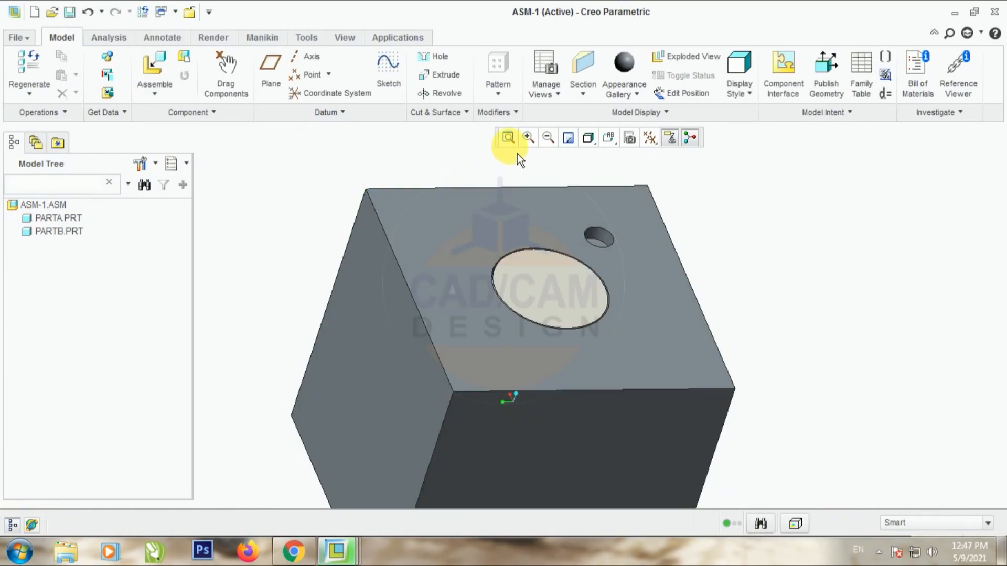